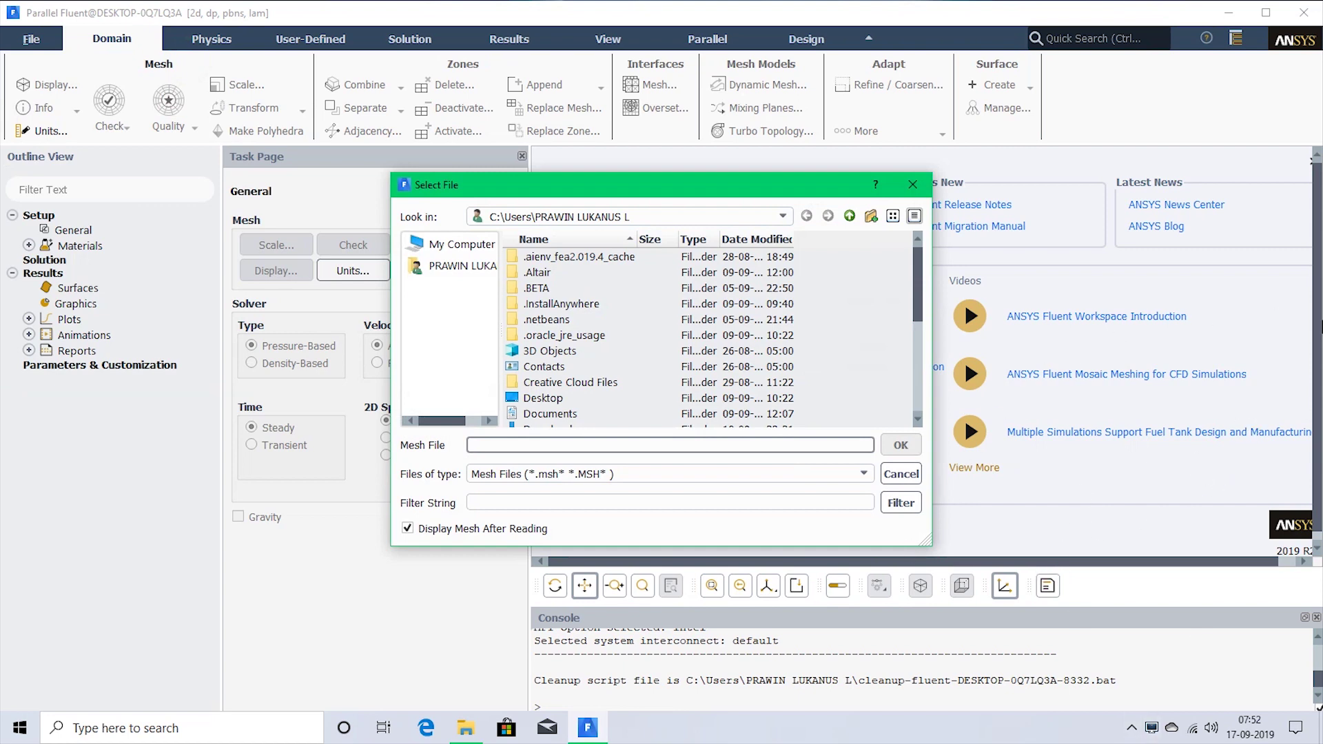
Read the mesh file fluent.msh from the F:\woa\Sep 16 folder.
click(753, 217)
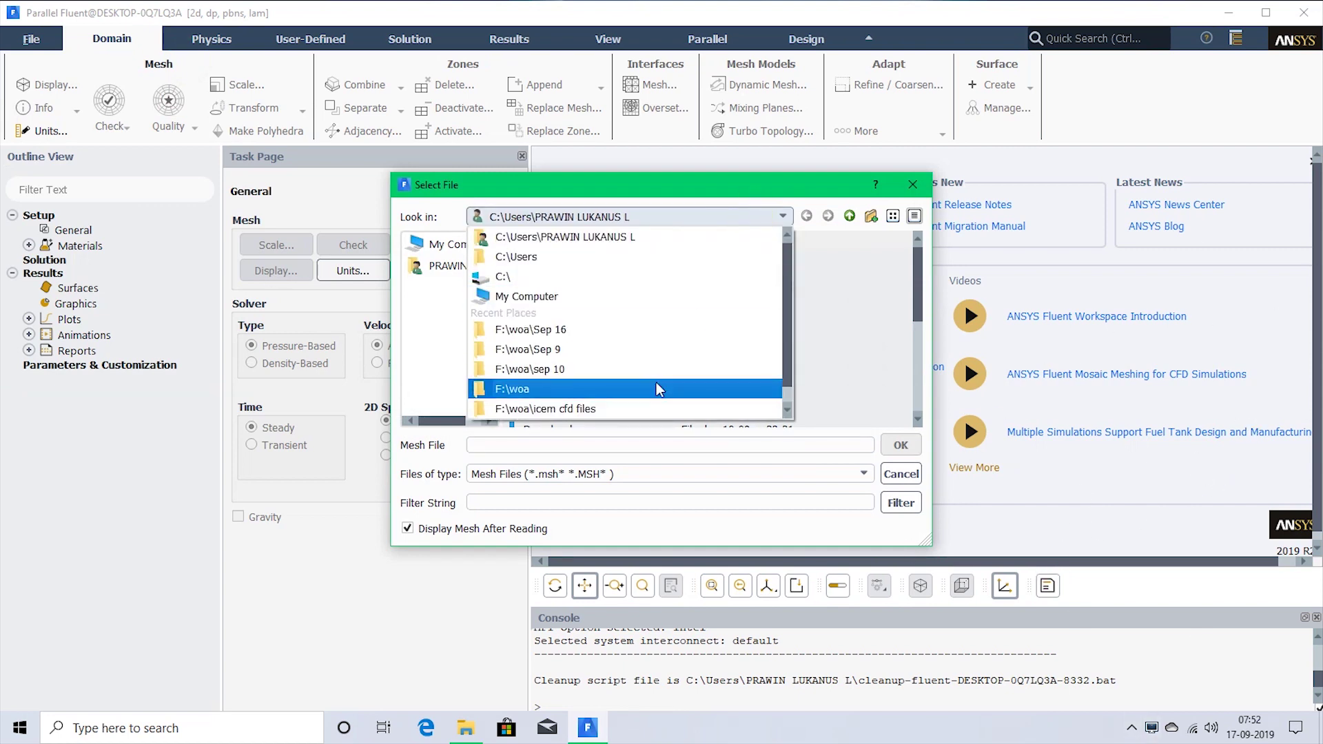
click(677, 331)
click(739, 272)
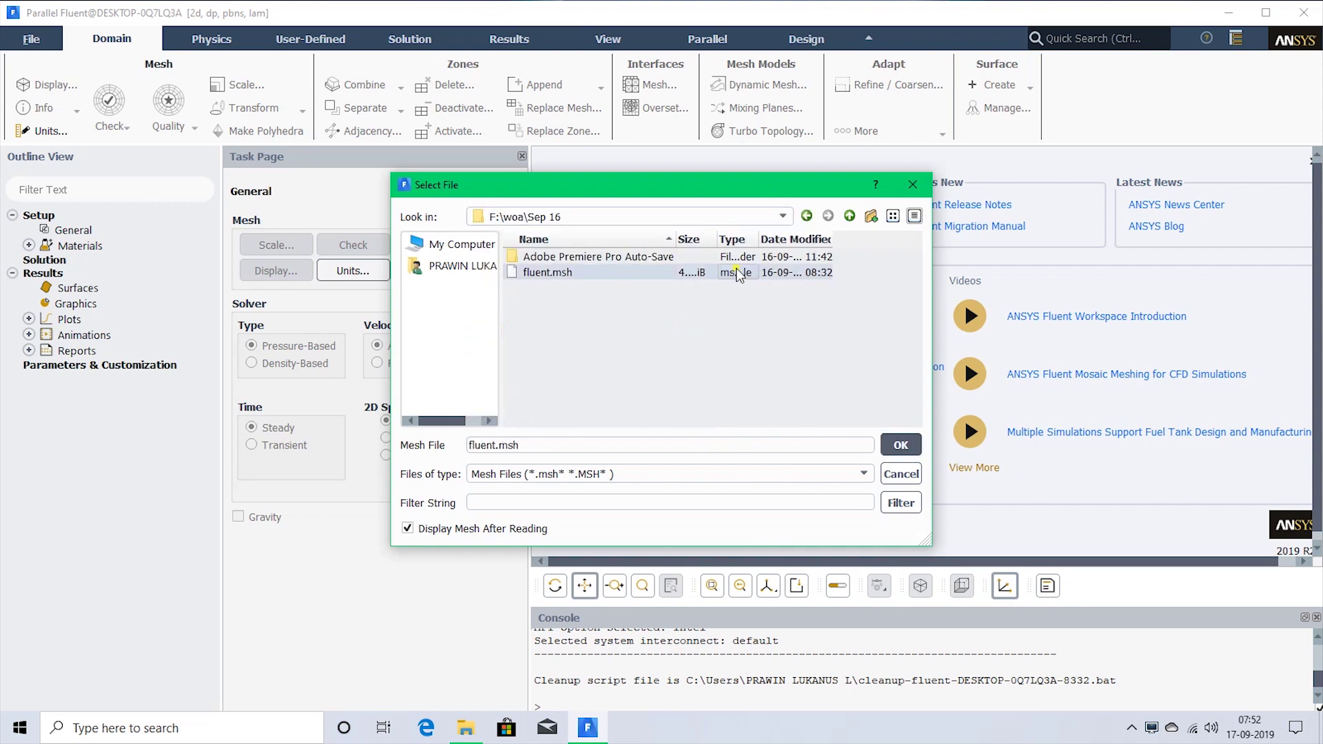
click(900, 445)
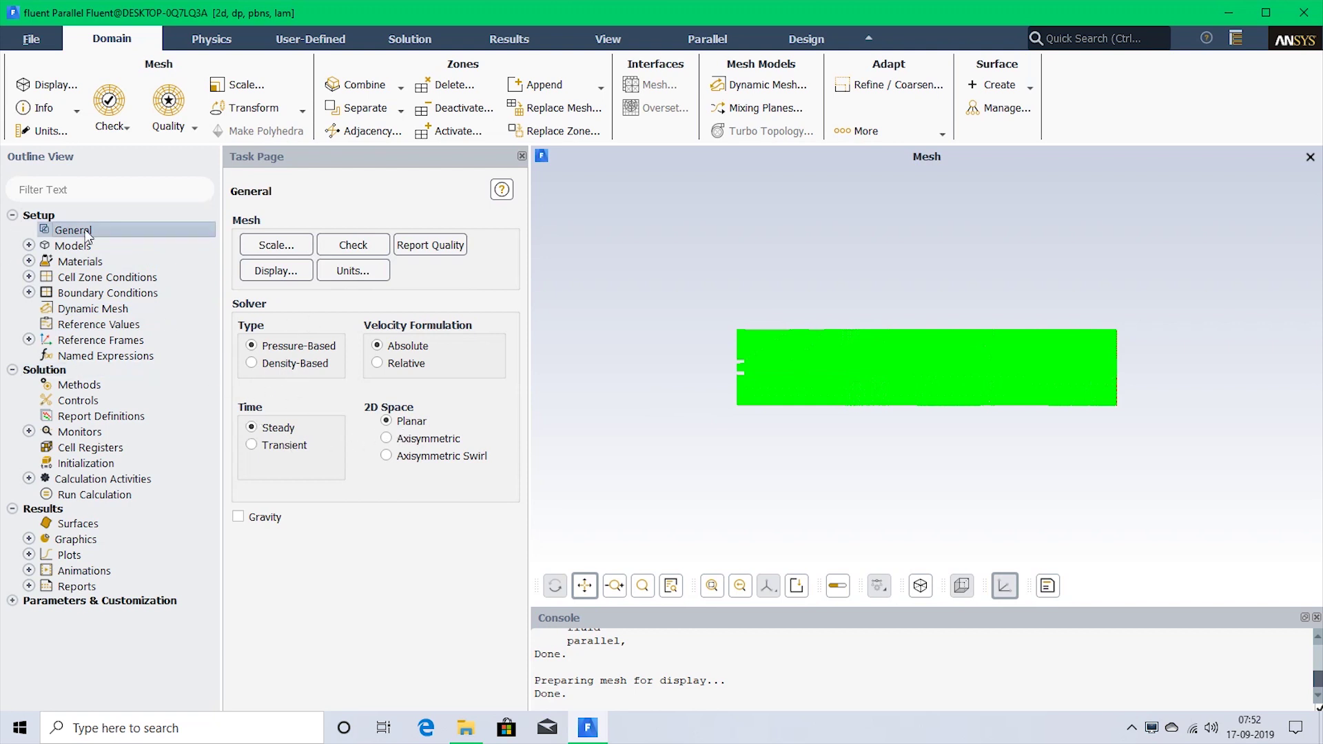
Enable the energy equation in the physics models.
click(29, 246)
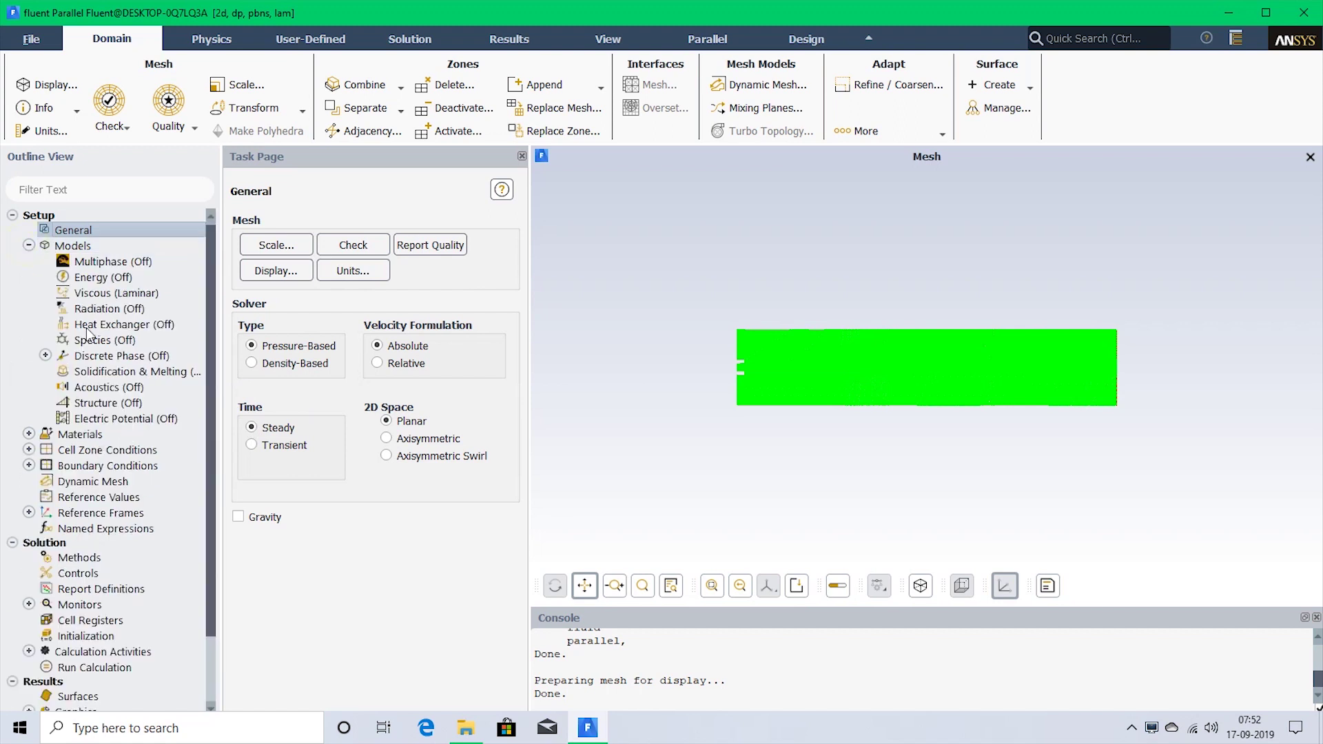
double_click(159, 273)
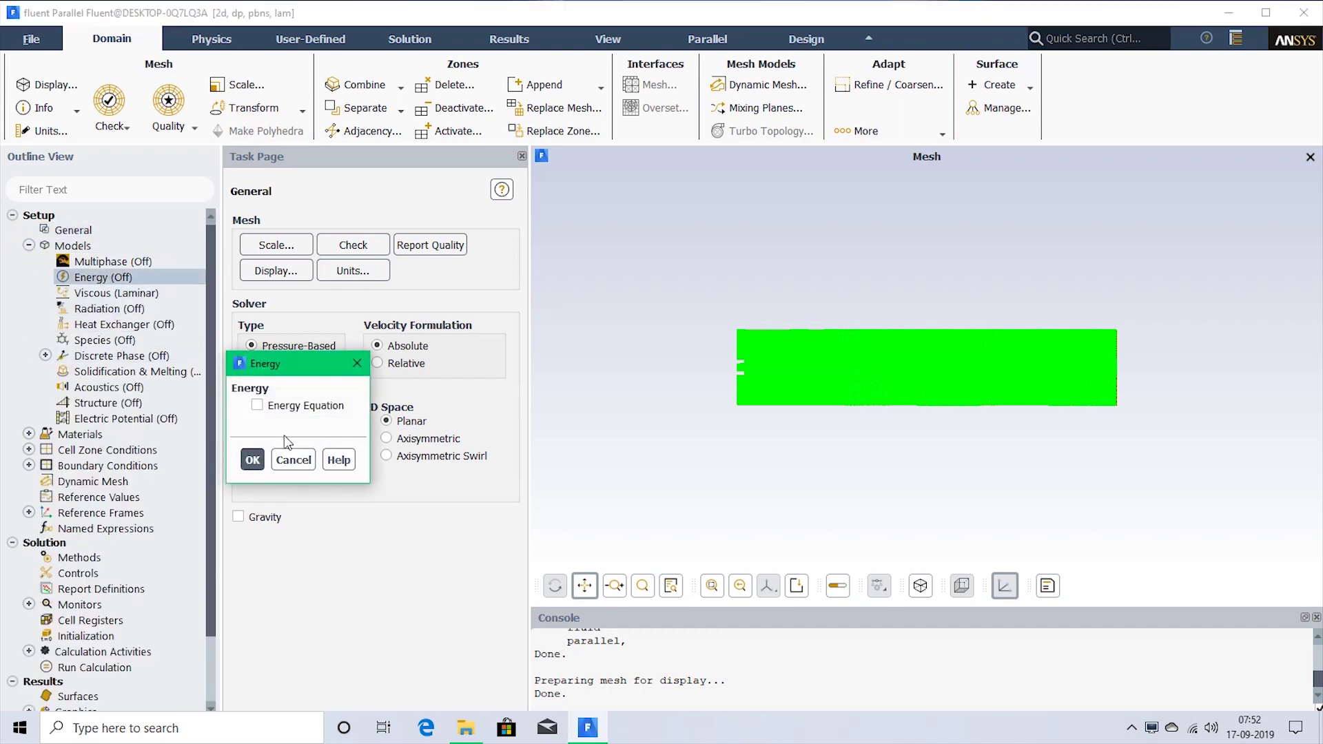
click(314, 410)
click(252, 459)
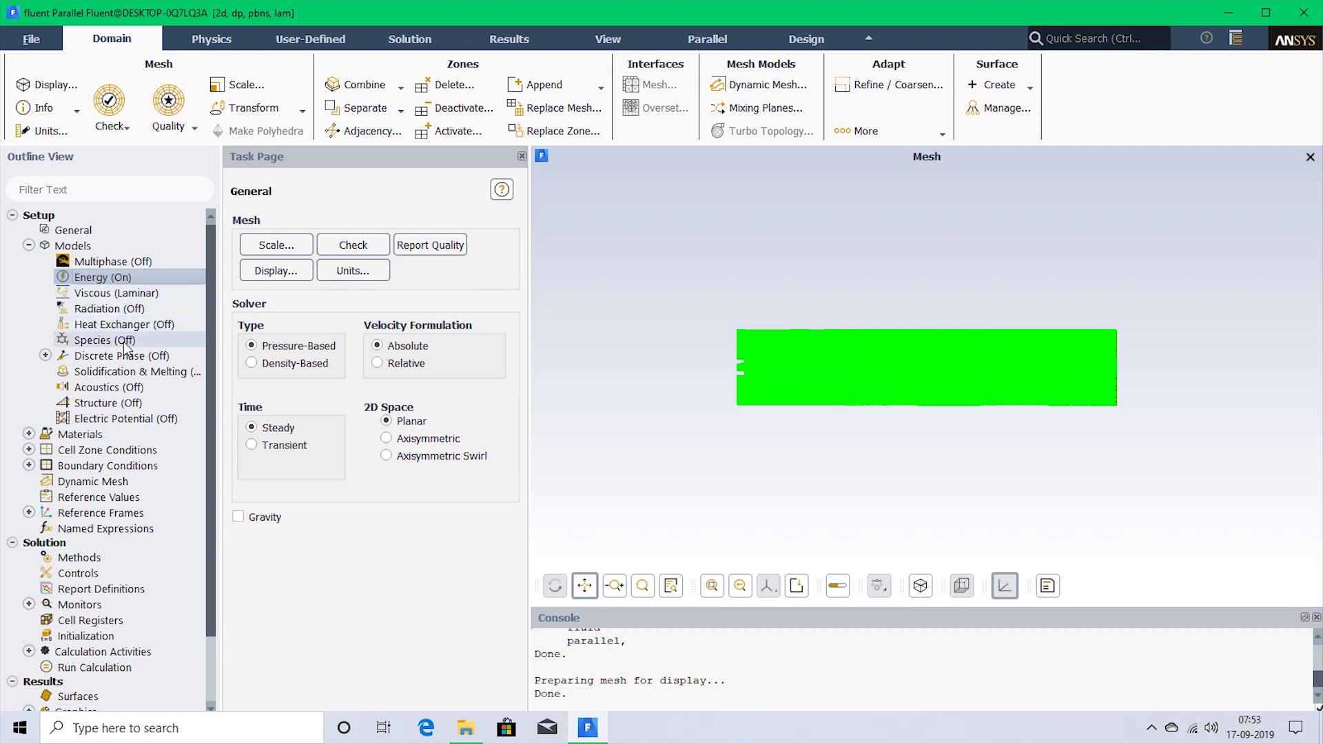
Set the viscous model to k-epsilon (2 eqn), keeping the Standard variant and Standard Wall Functions.
click(145, 297)
double_click(147, 297)
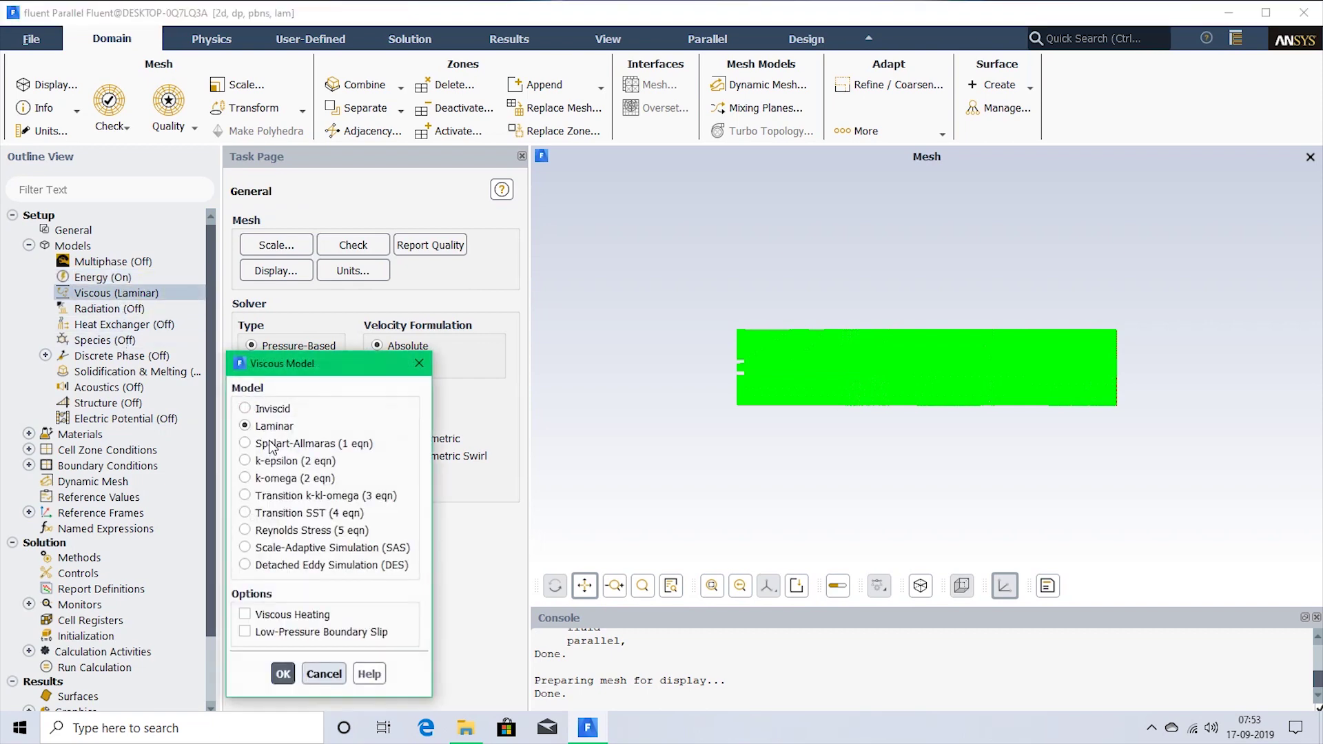
click(319, 468)
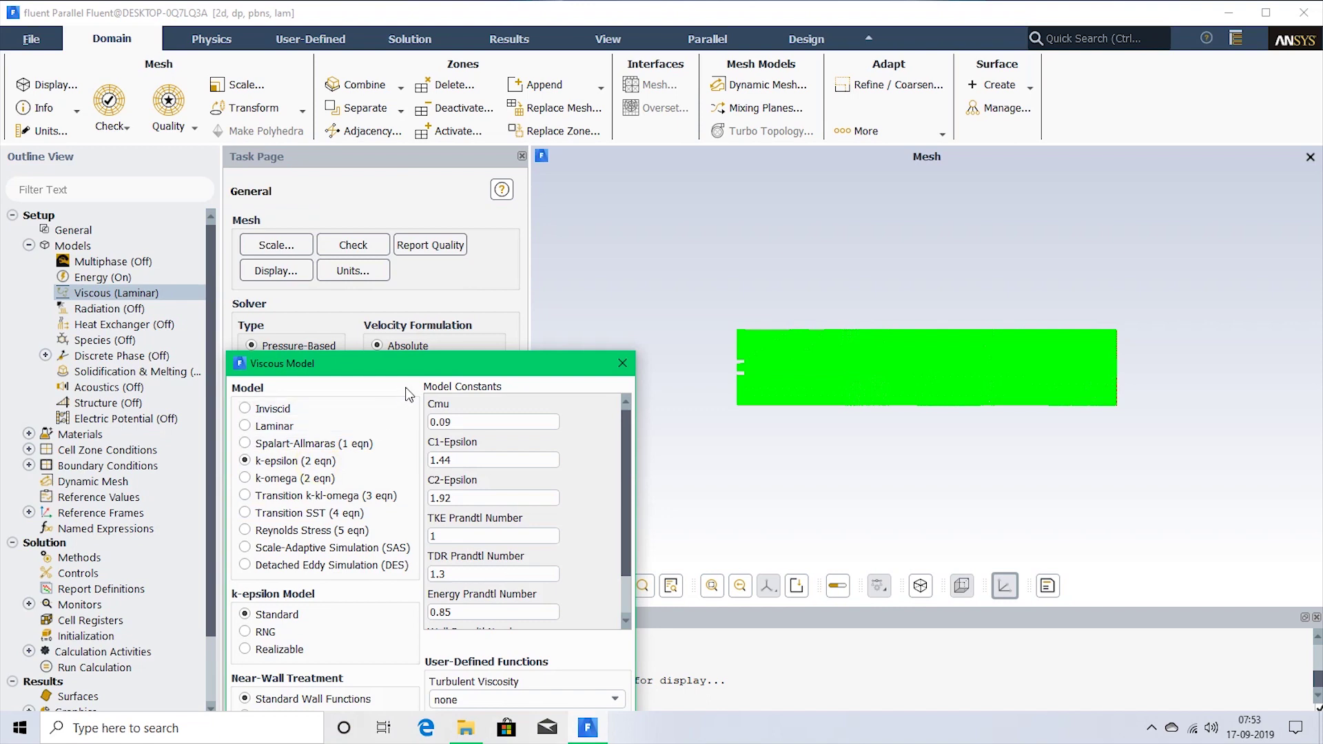
drag(438, 374, 604, 59)
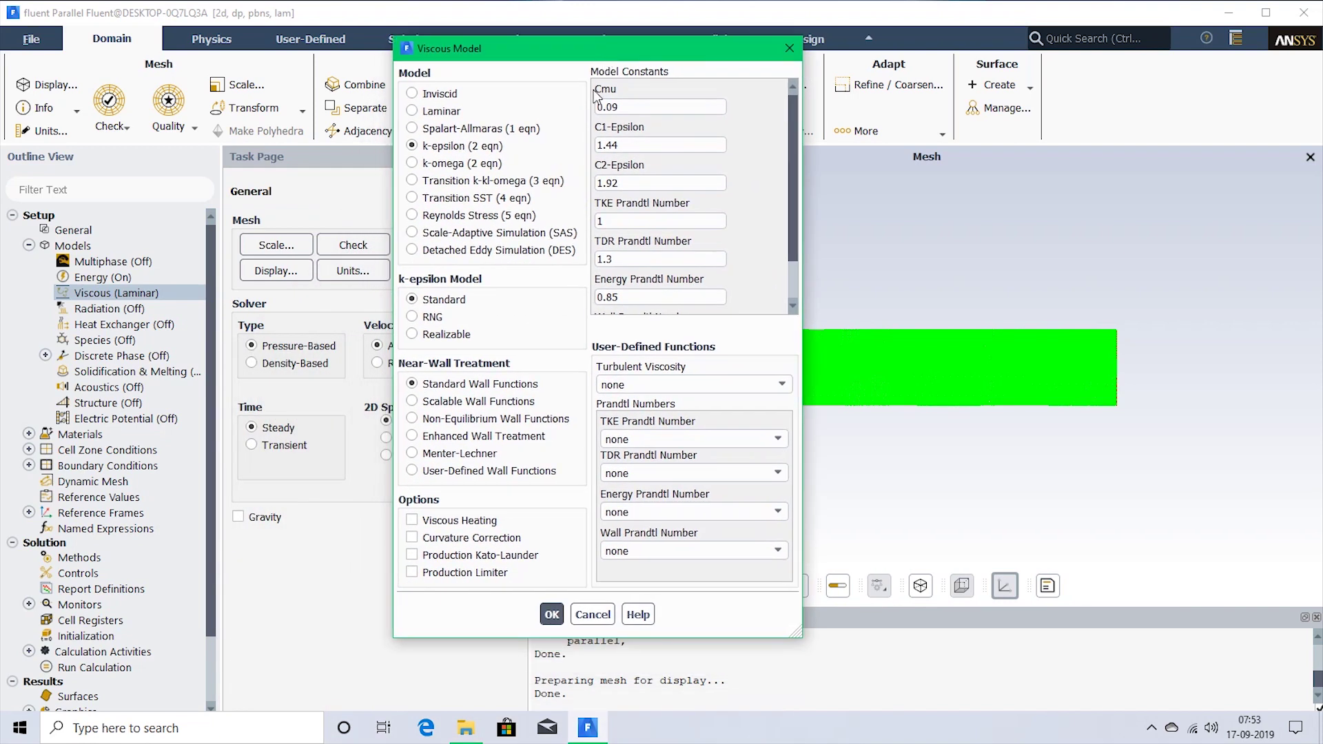
click(552, 615)
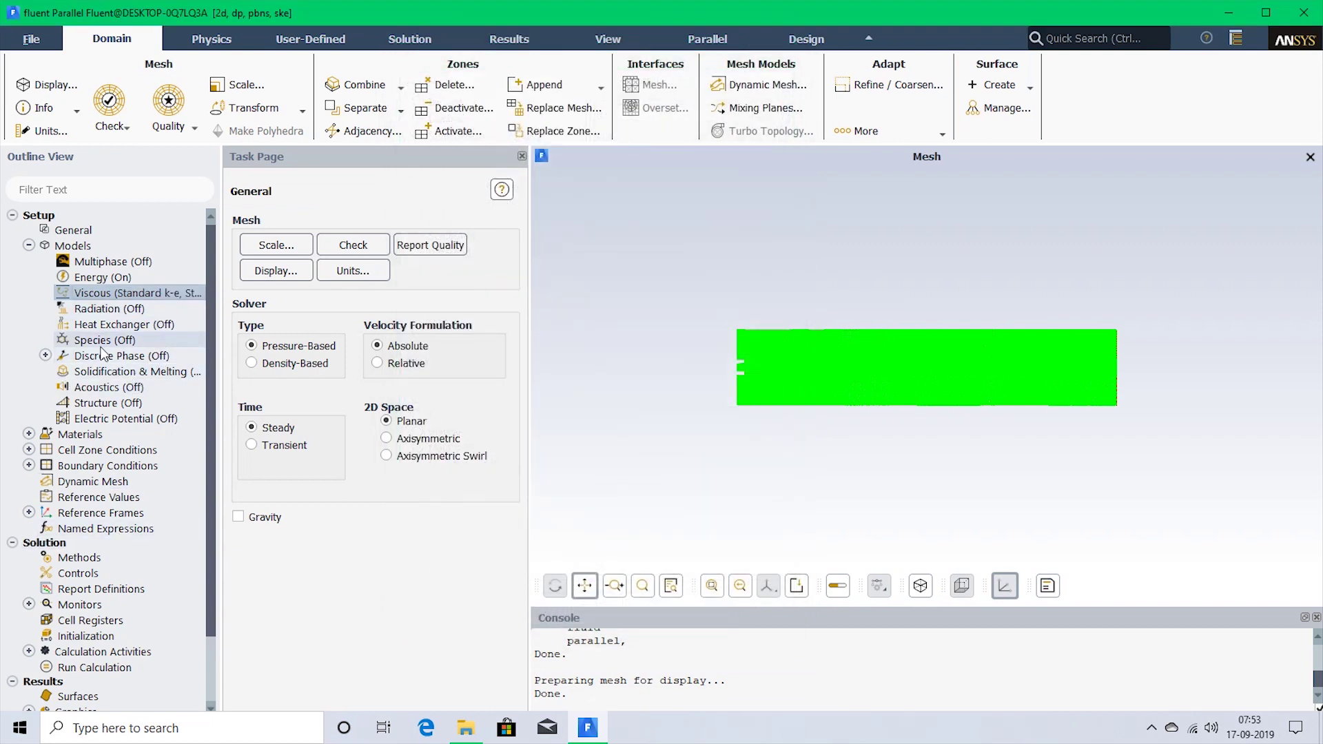
Set the species model to Species Transport with volumetric reactions and Eddy-Dissipation turbulence-chemistry interaction.
click(45, 355)
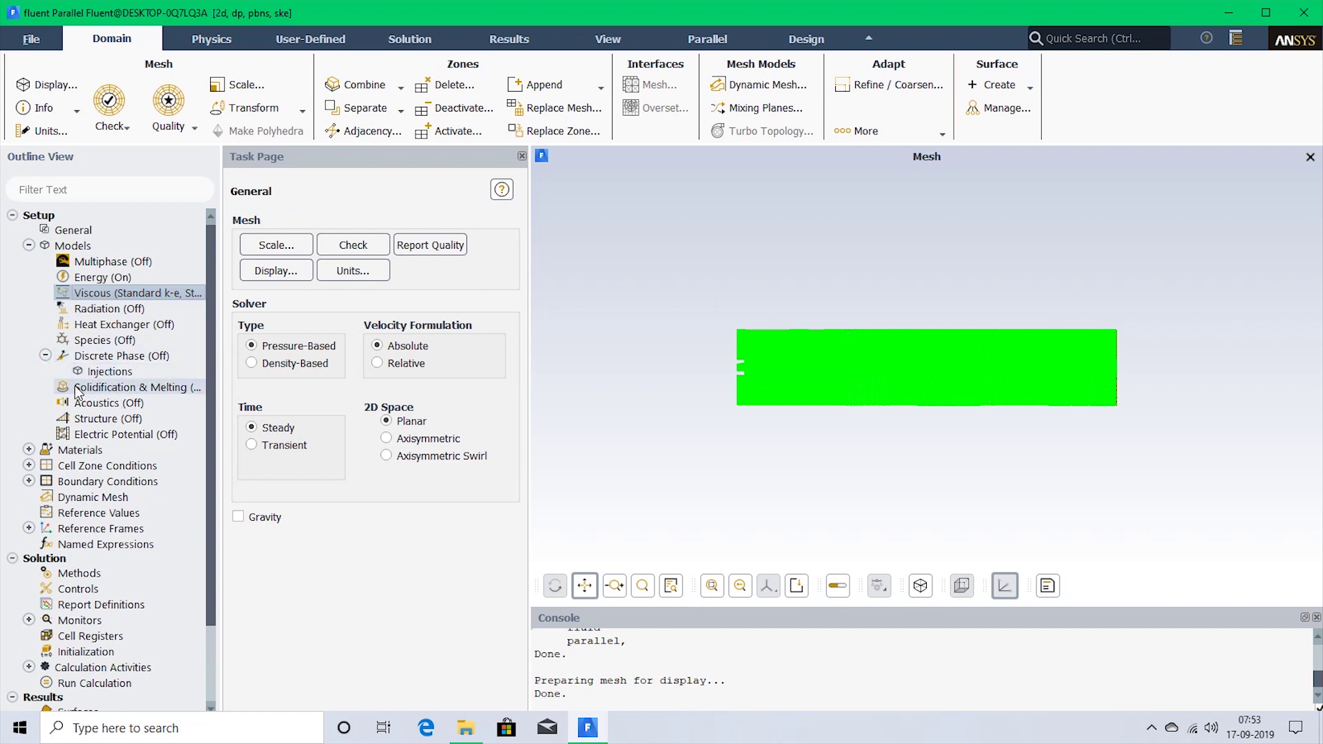
click(81, 341)
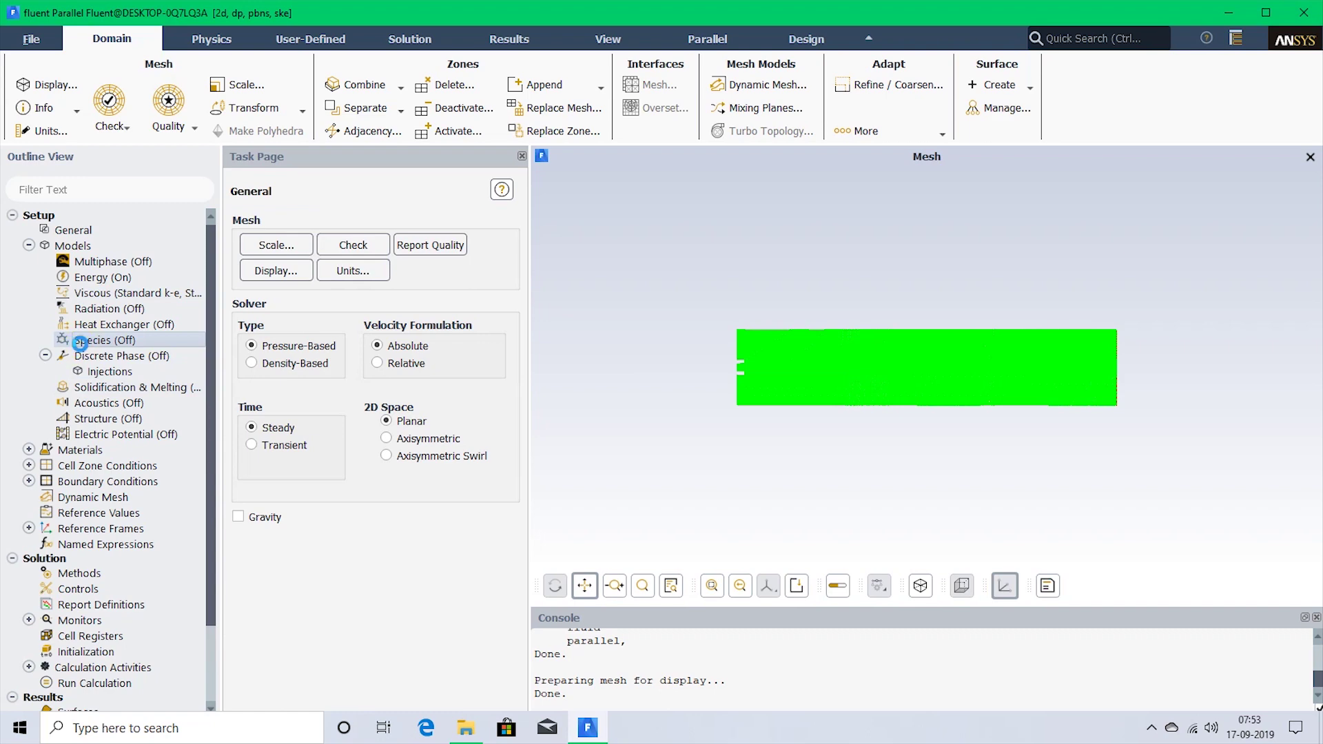
double_click(80, 341)
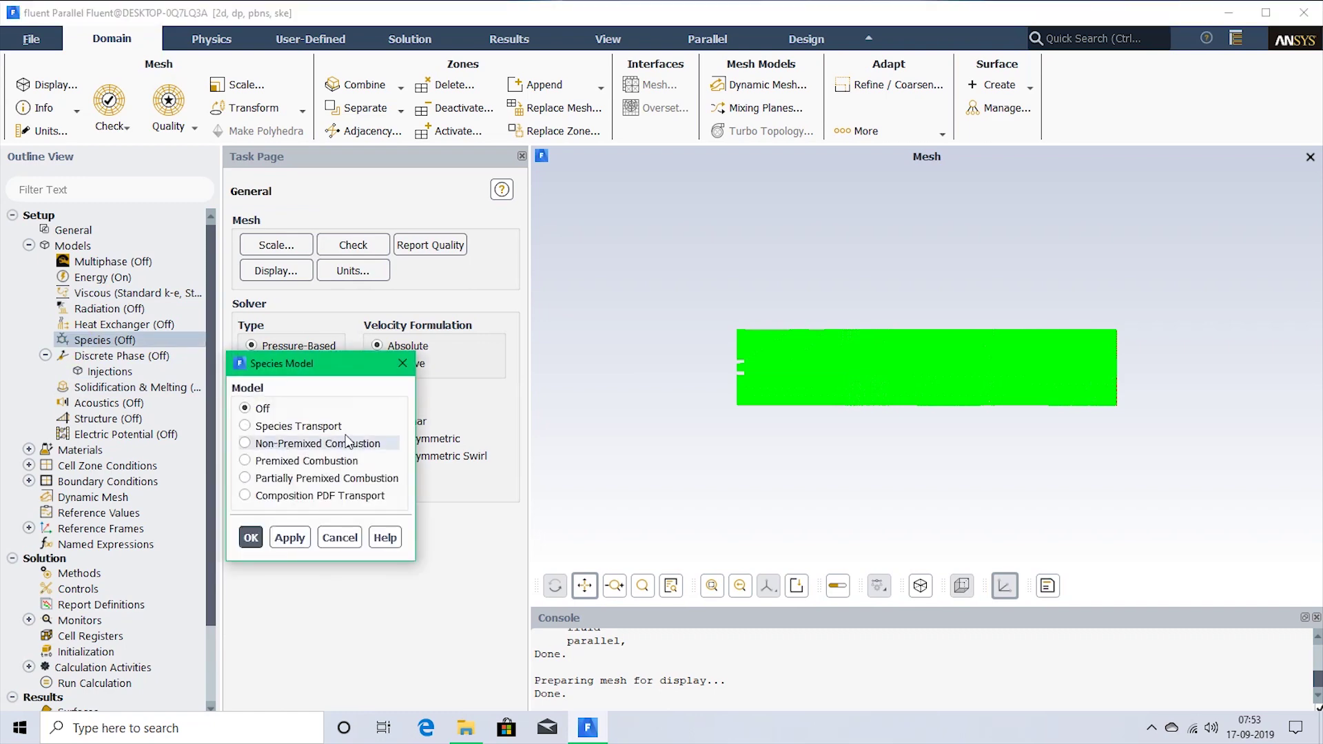
click(314, 426)
drag(420, 365, 499, 81)
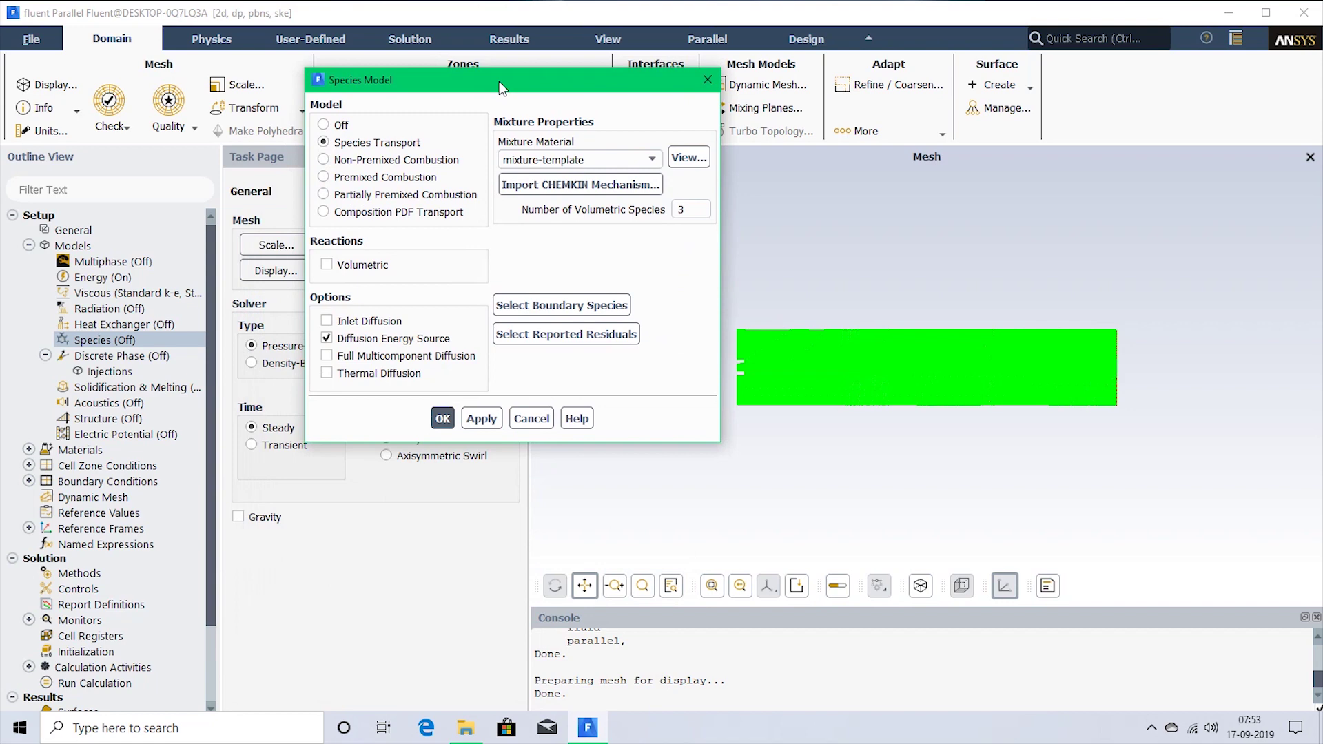
click(367, 264)
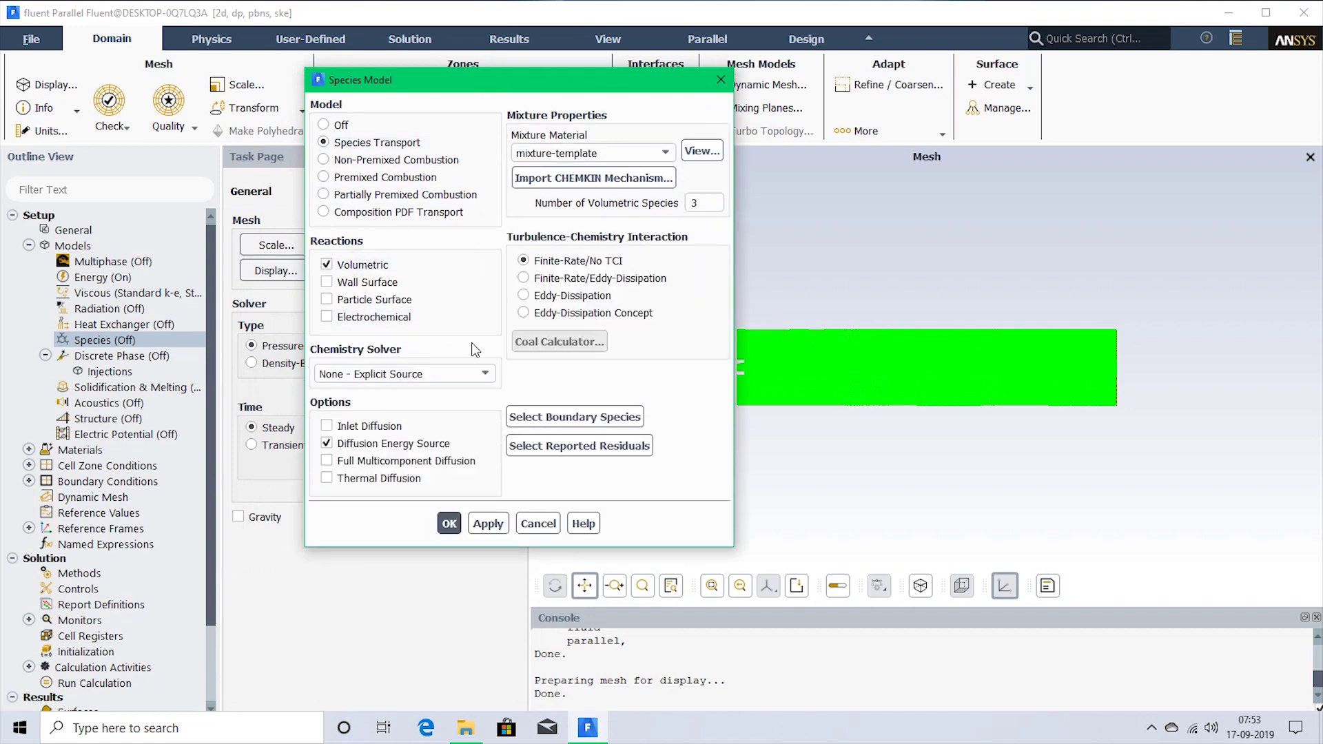
click(582, 303)
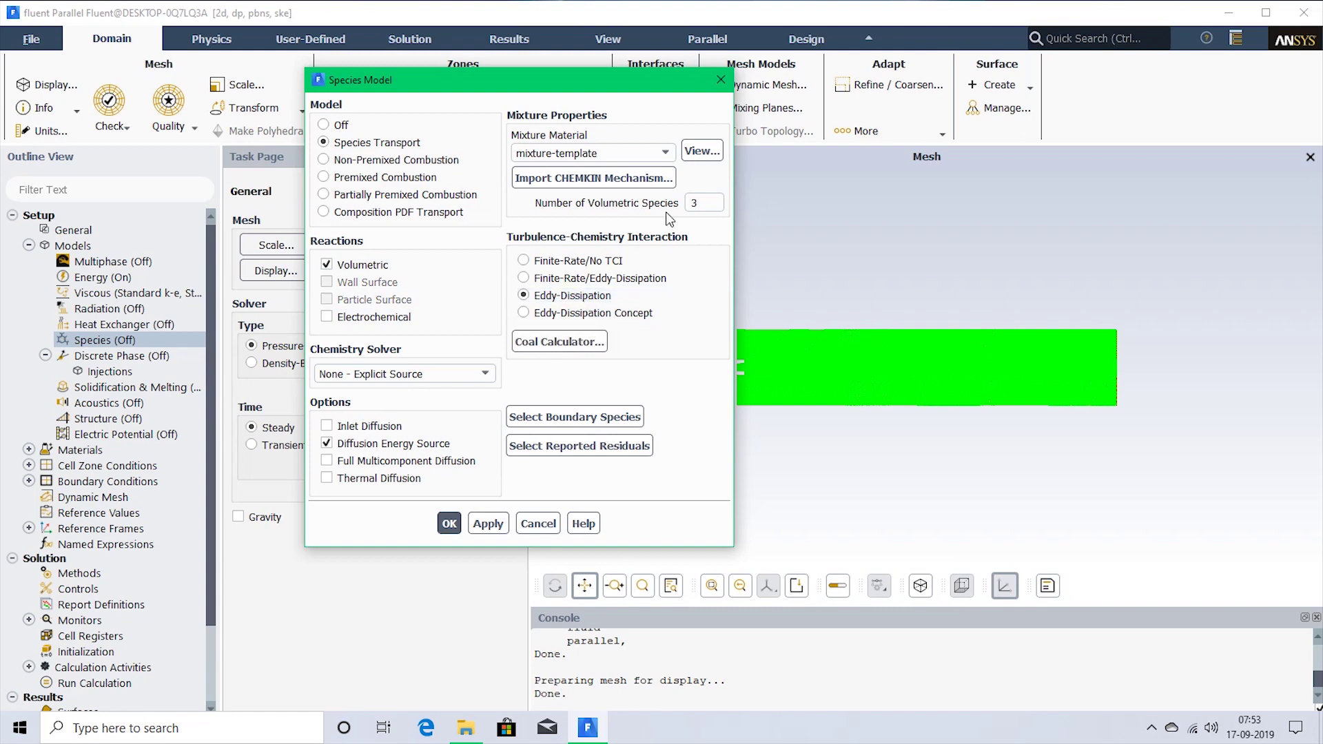
Choose n-octane-air as the mixture material for the species model.
click(661, 153)
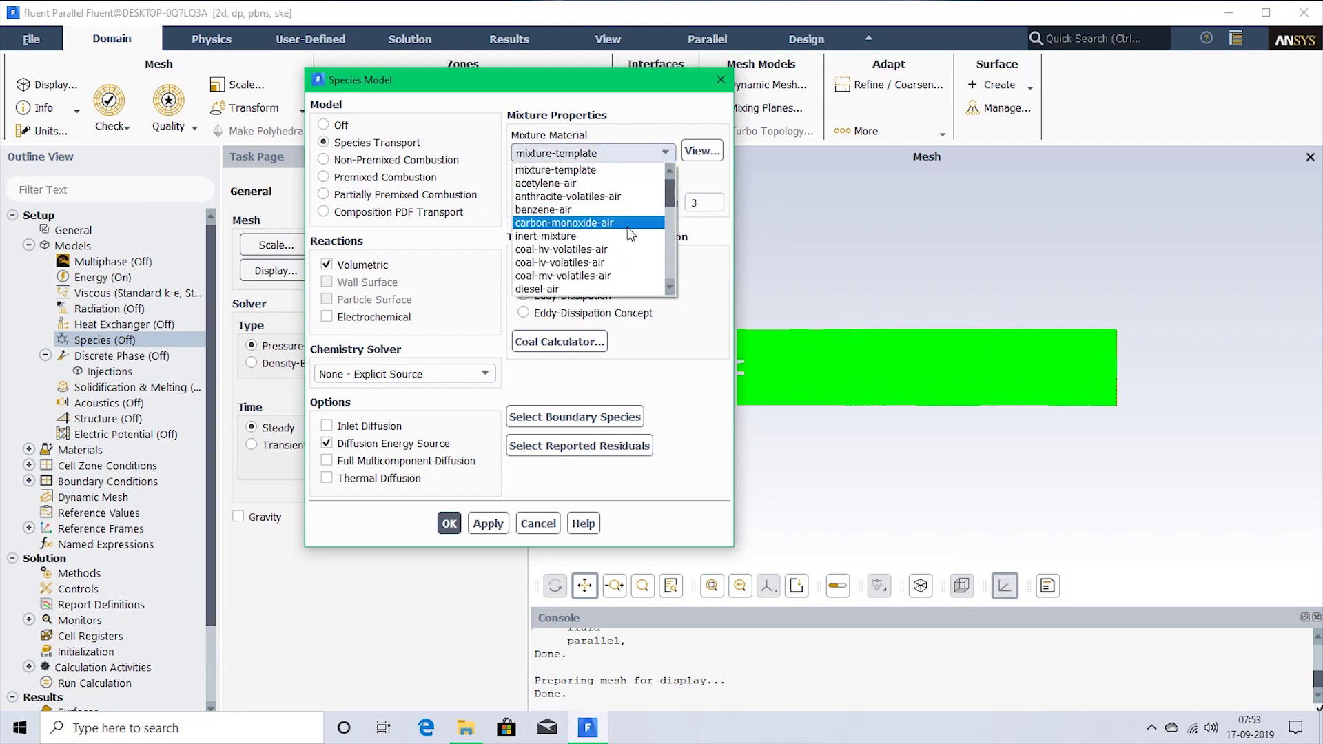
scroll(620, 256, down, 1)
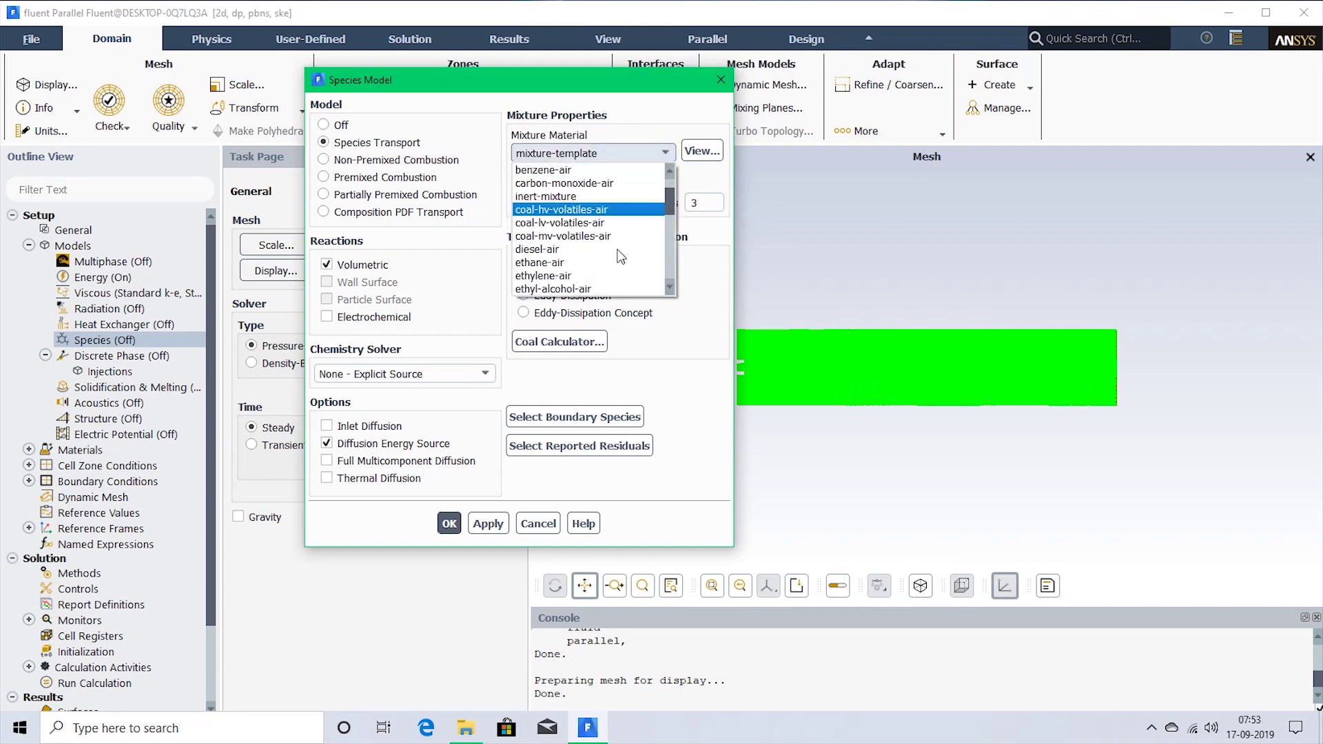
scroll(620, 256, down, 2)
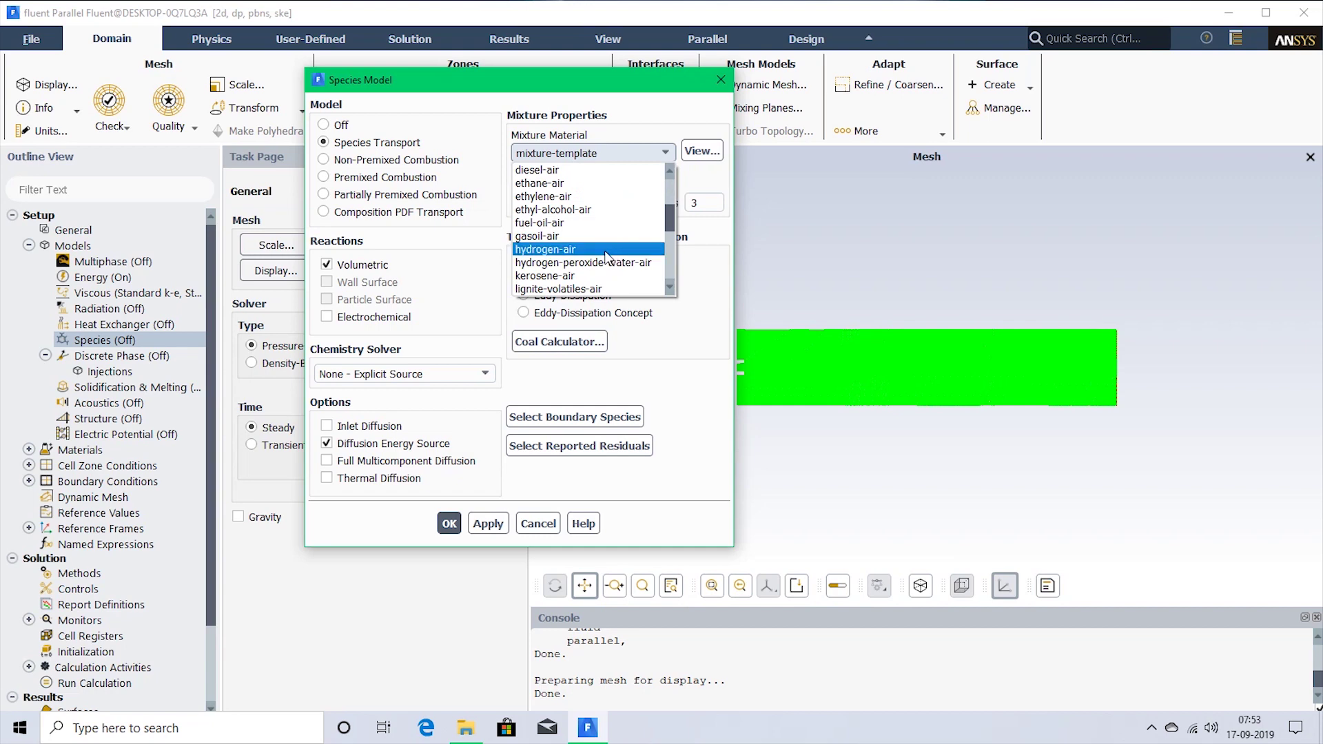
scroll(606, 256, down, 1)
scroll(609, 258, down, 2)
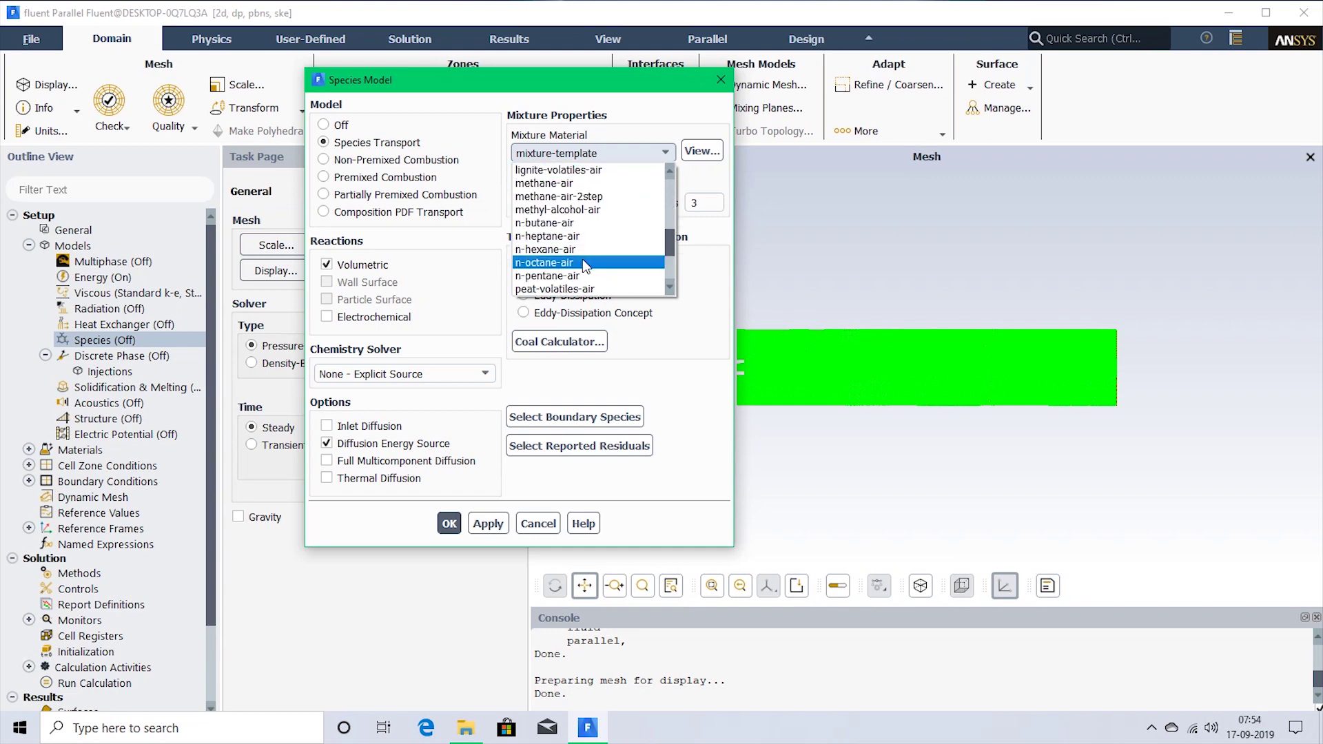
scroll(583, 260, down, 1)
scroll(581, 268, down, 2)
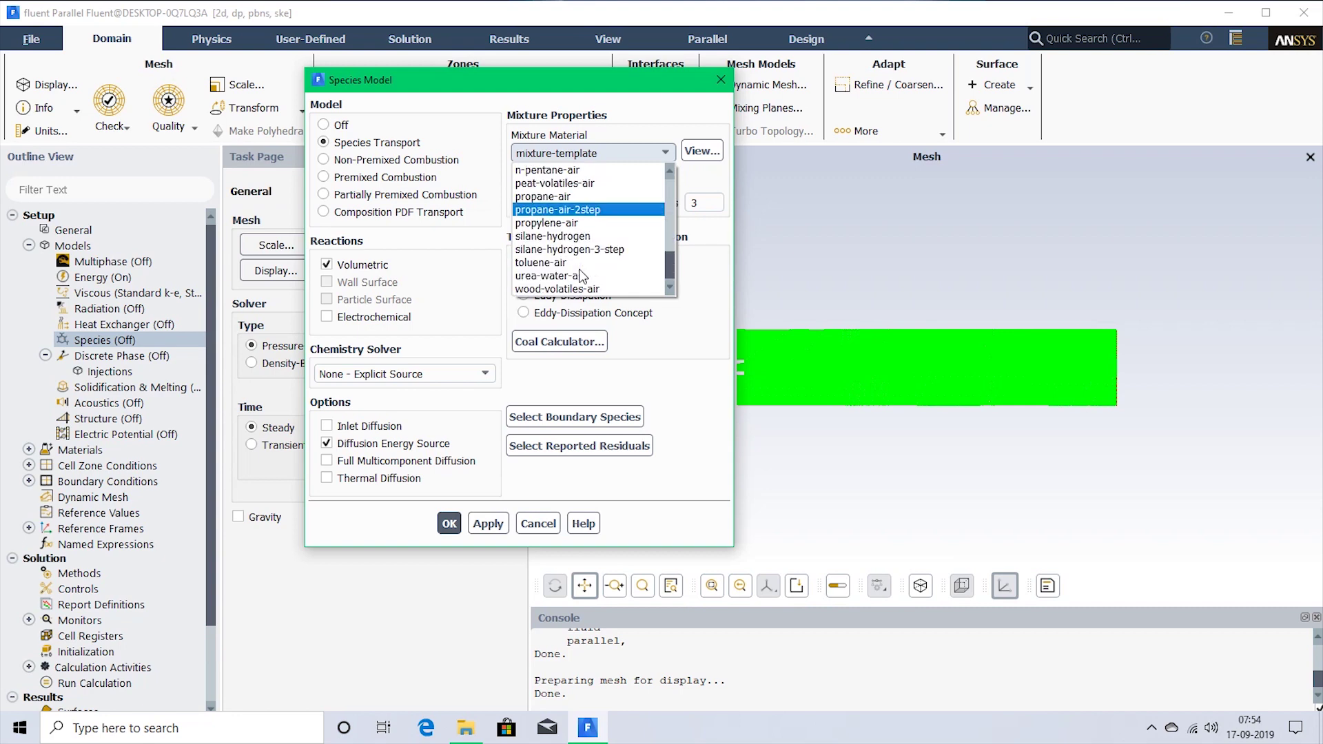
scroll(579, 274, up, 10)
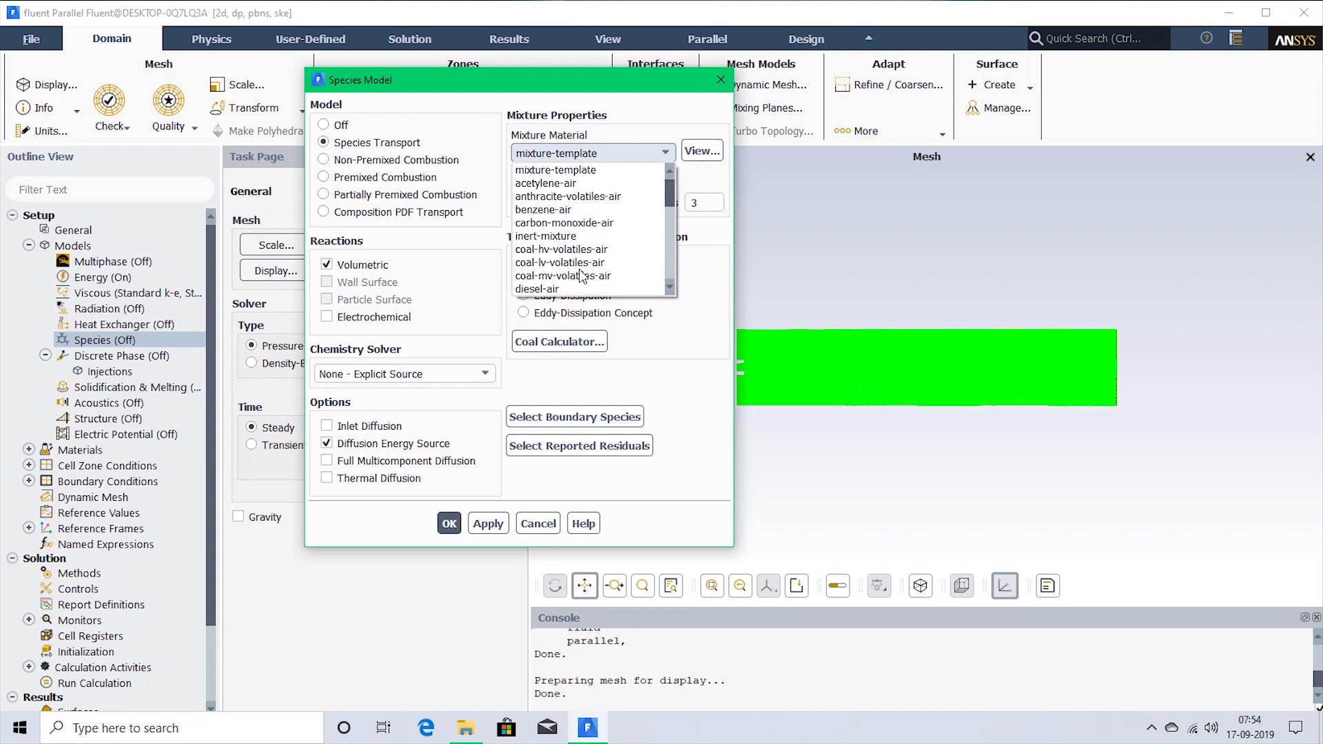
scroll(581, 276, down, 3)
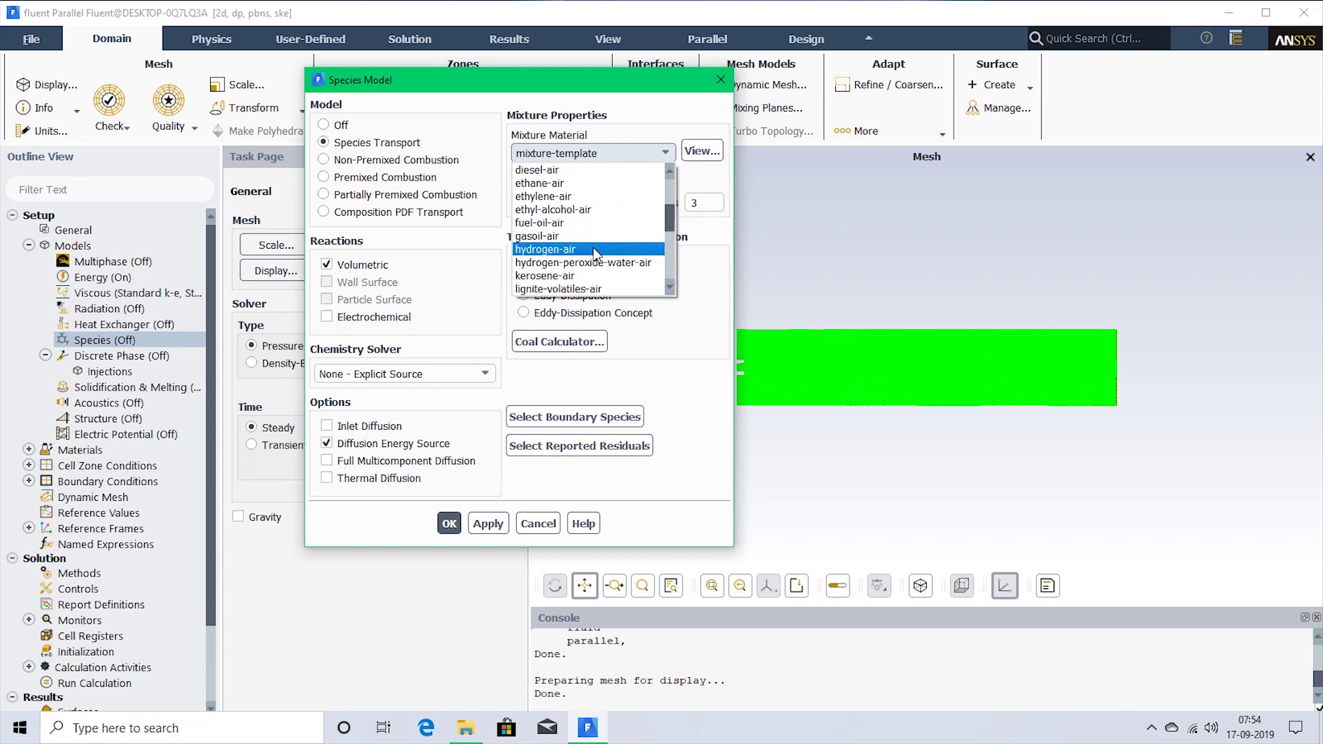
scroll(596, 253, down, 2)
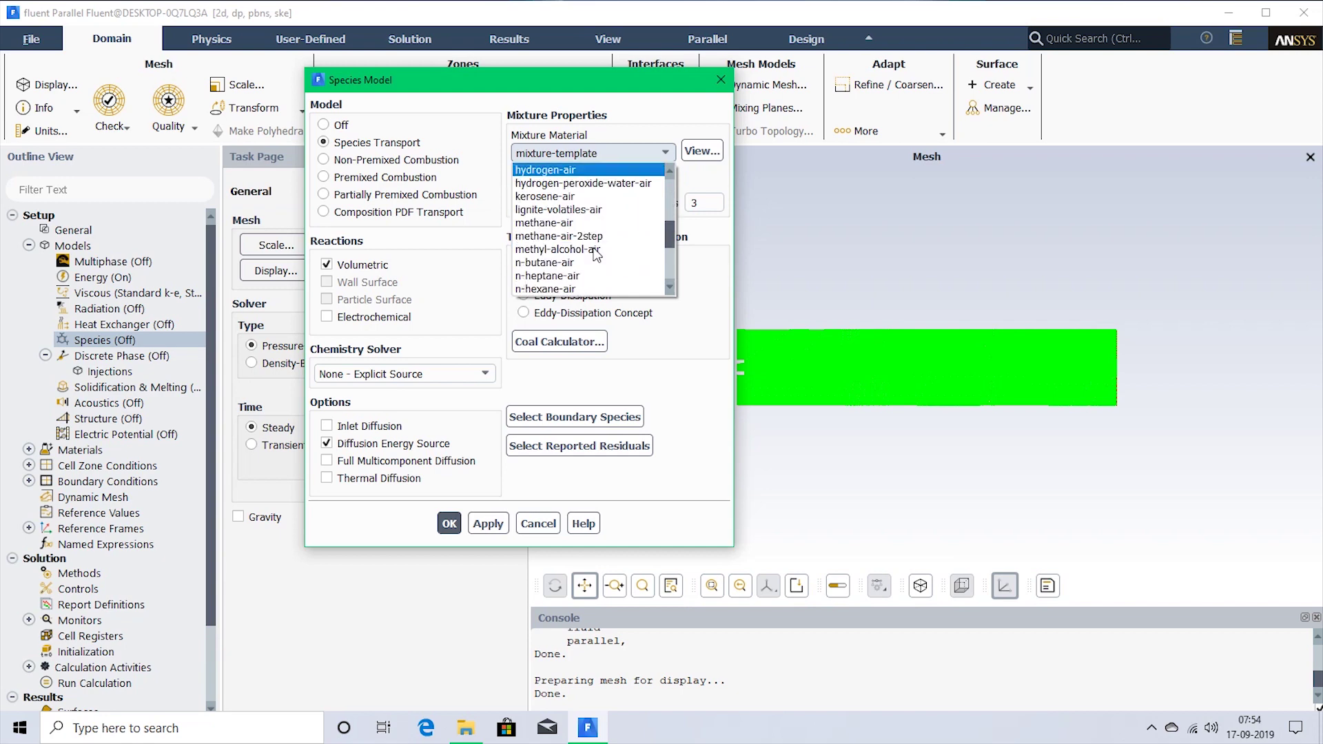
scroll(596, 254, up, 2)
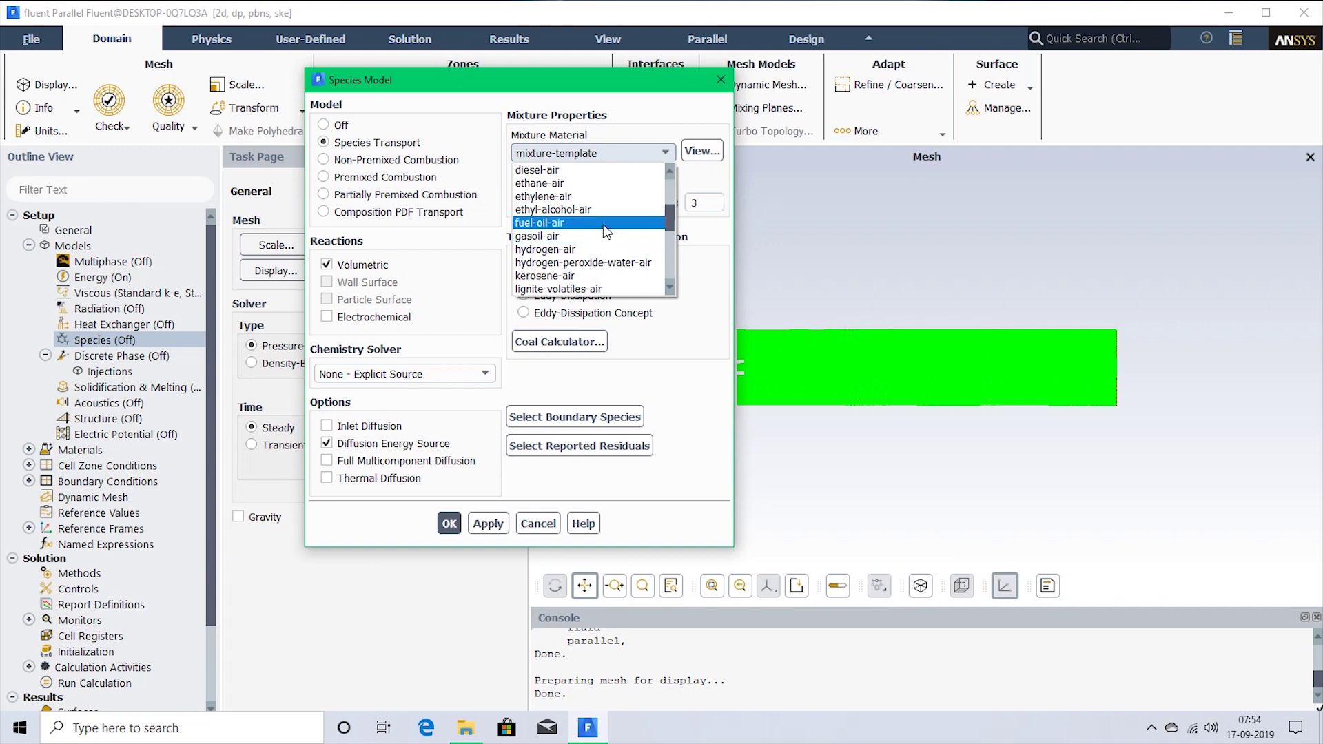
scroll(589, 266, down, 1)
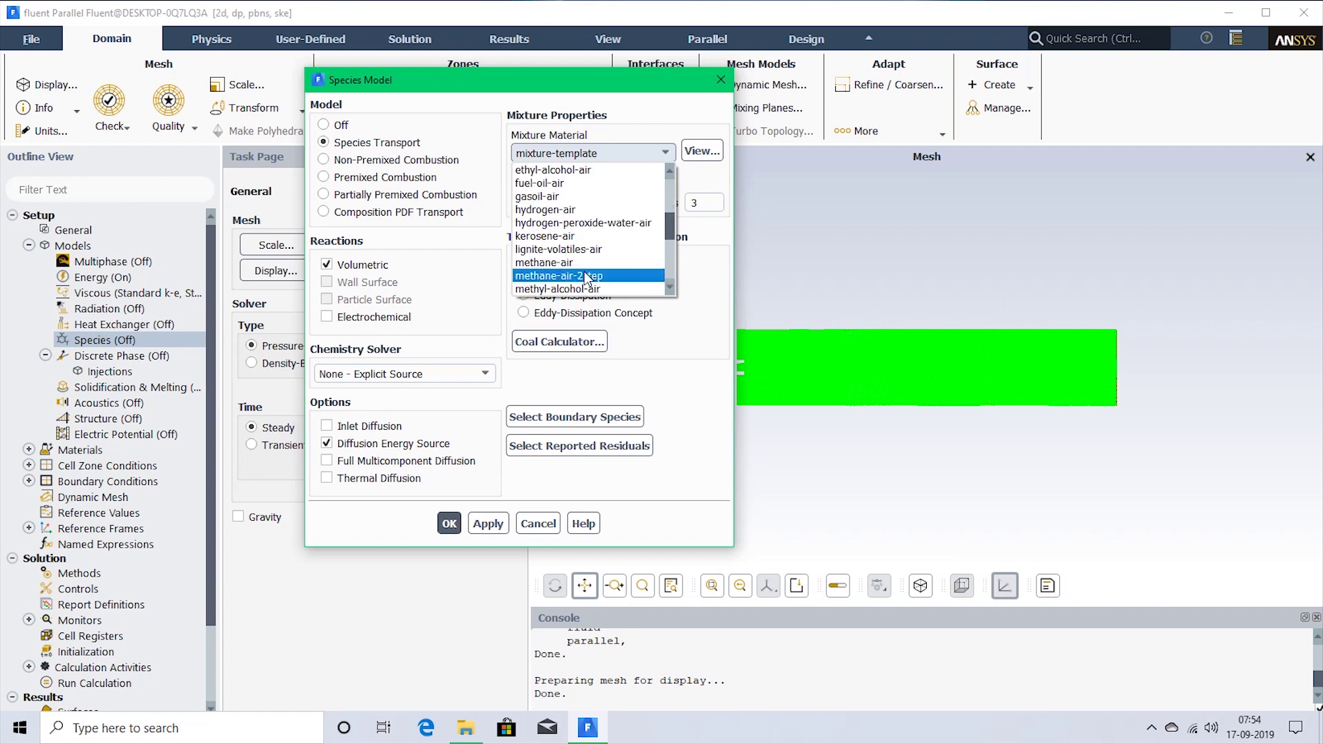
scroll(585, 277, down, 1)
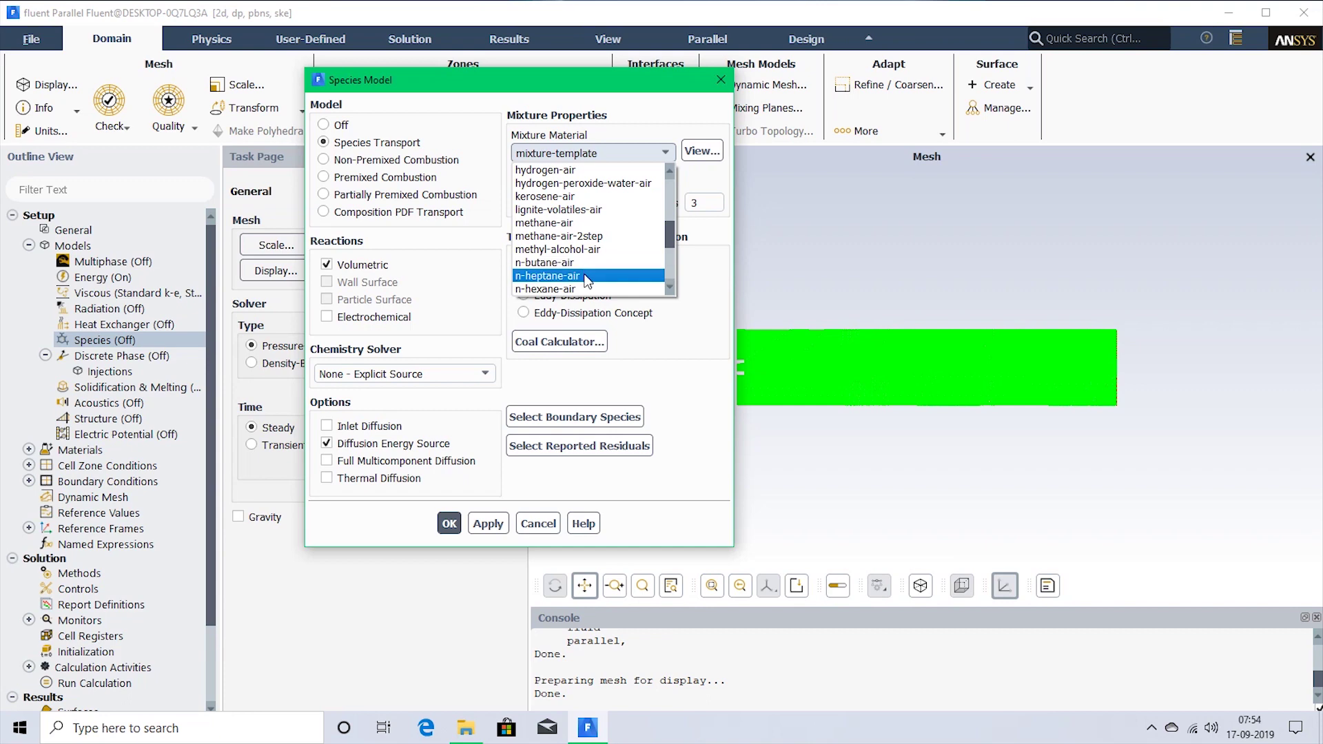
scroll(591, 270, down, 1)
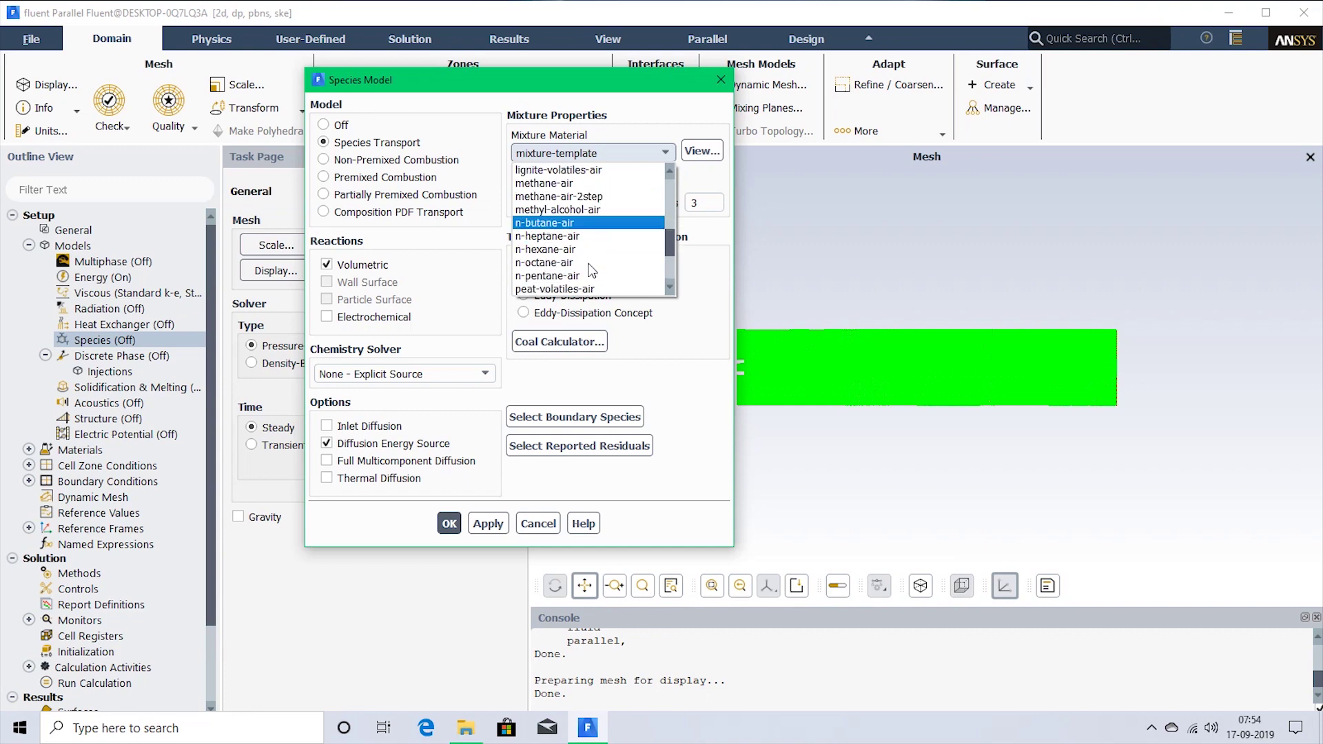
scroll(591, 271, down, 1)
scroll(591, 270, down, 2)
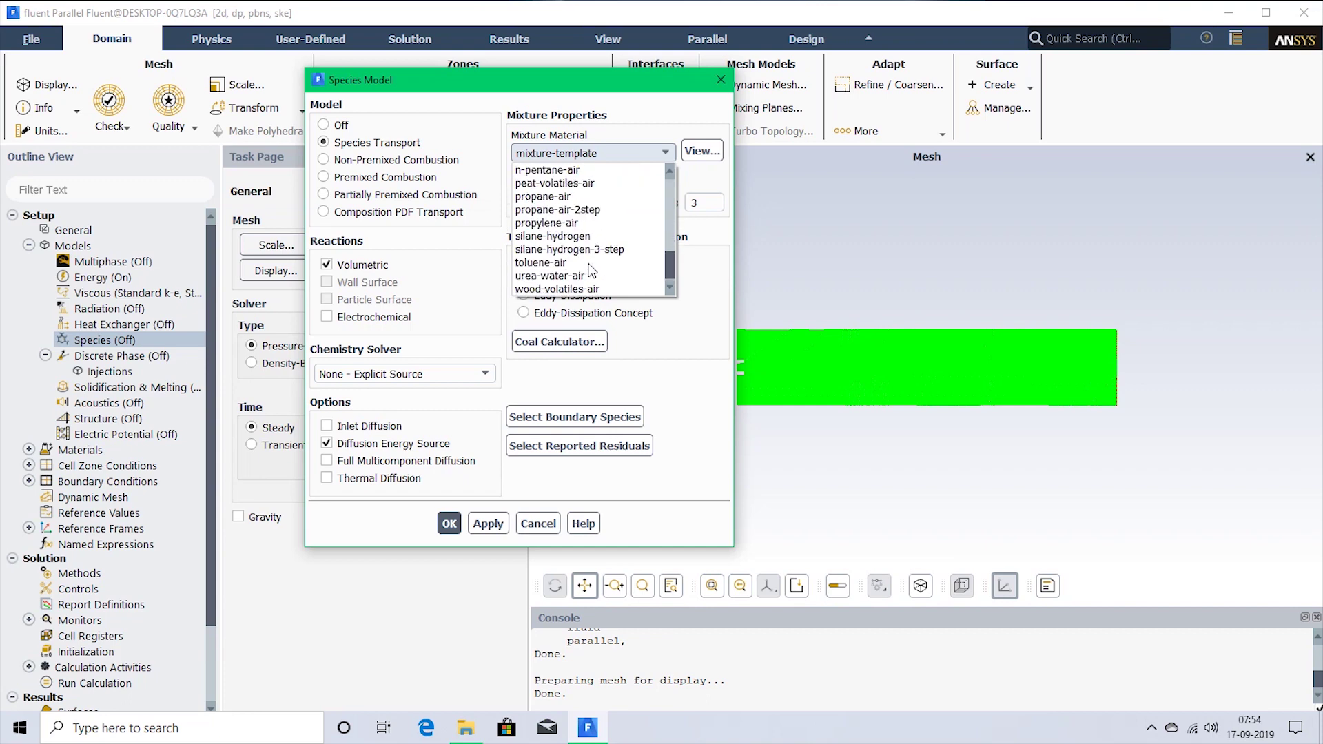
scroll(591, 270, up, 1)
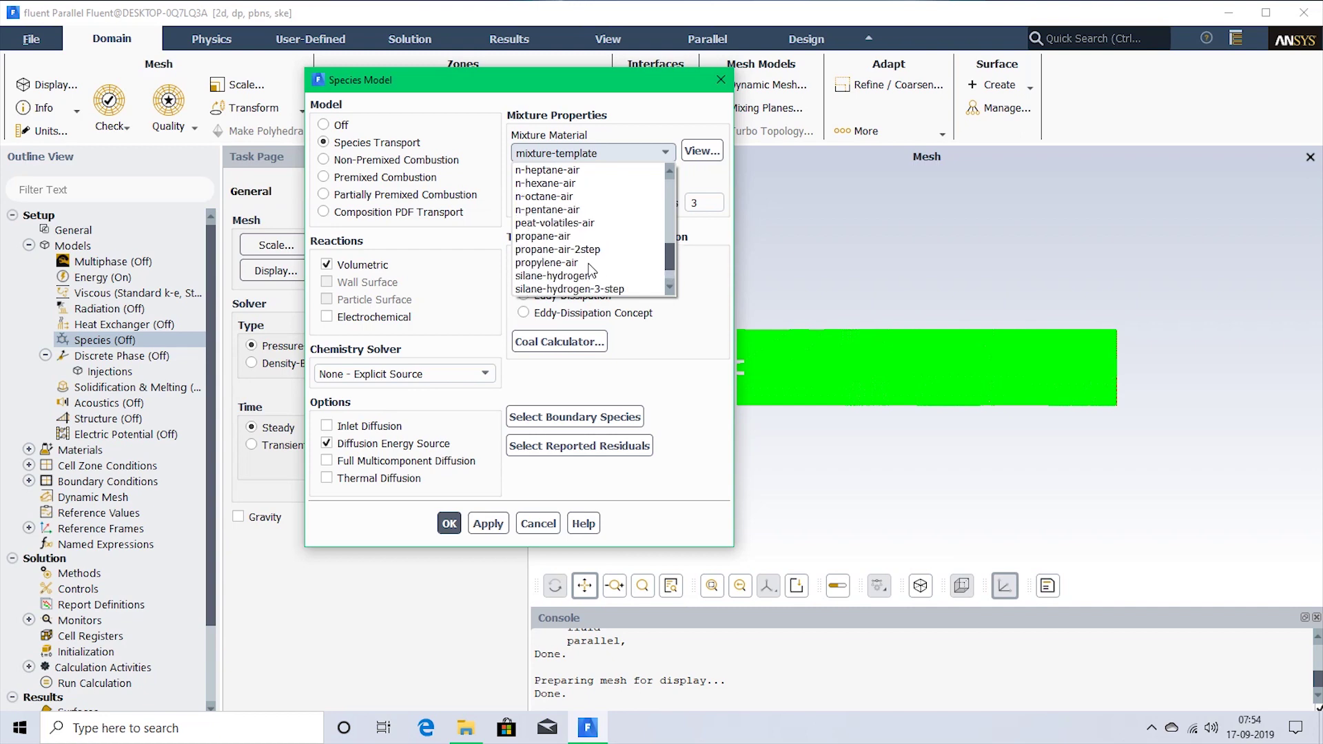
click(589, 197)
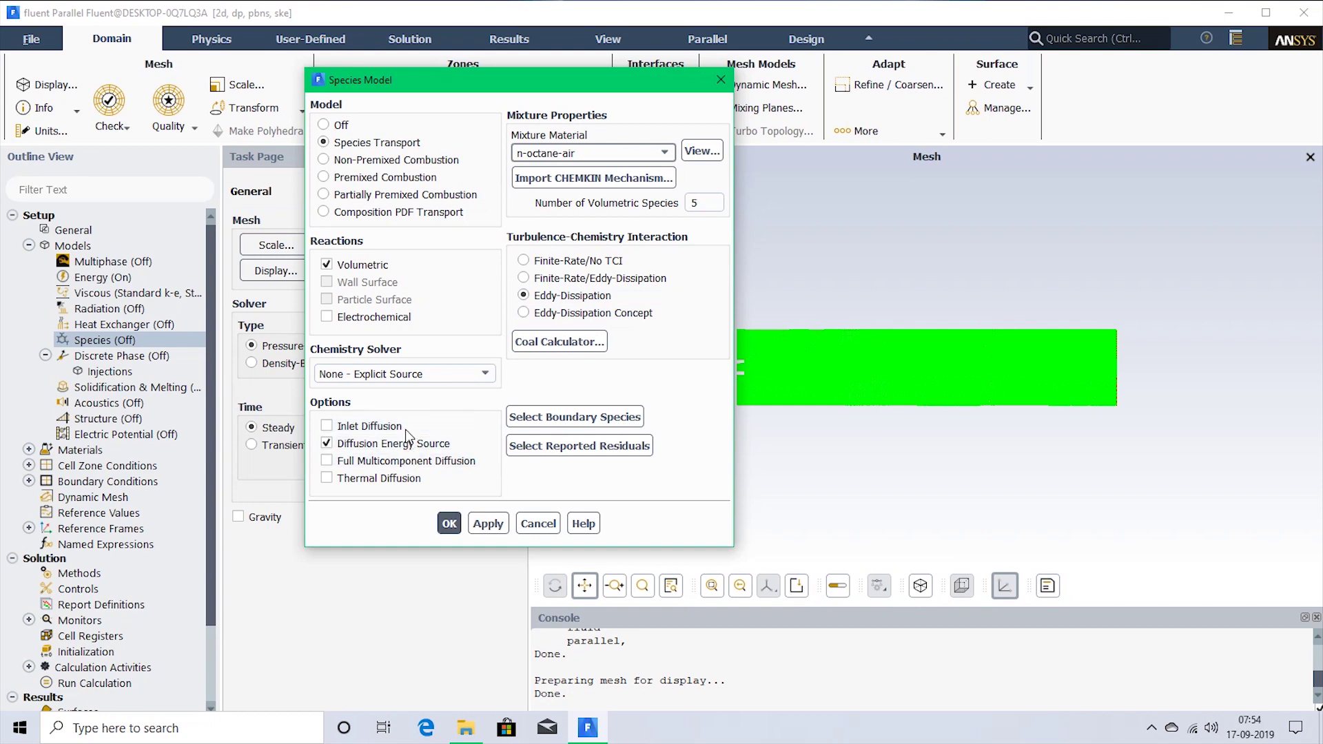
Enable Inlet Diffusion, accept the species model settings and acknowledge the adjusted settings notice.
click(393, 425)
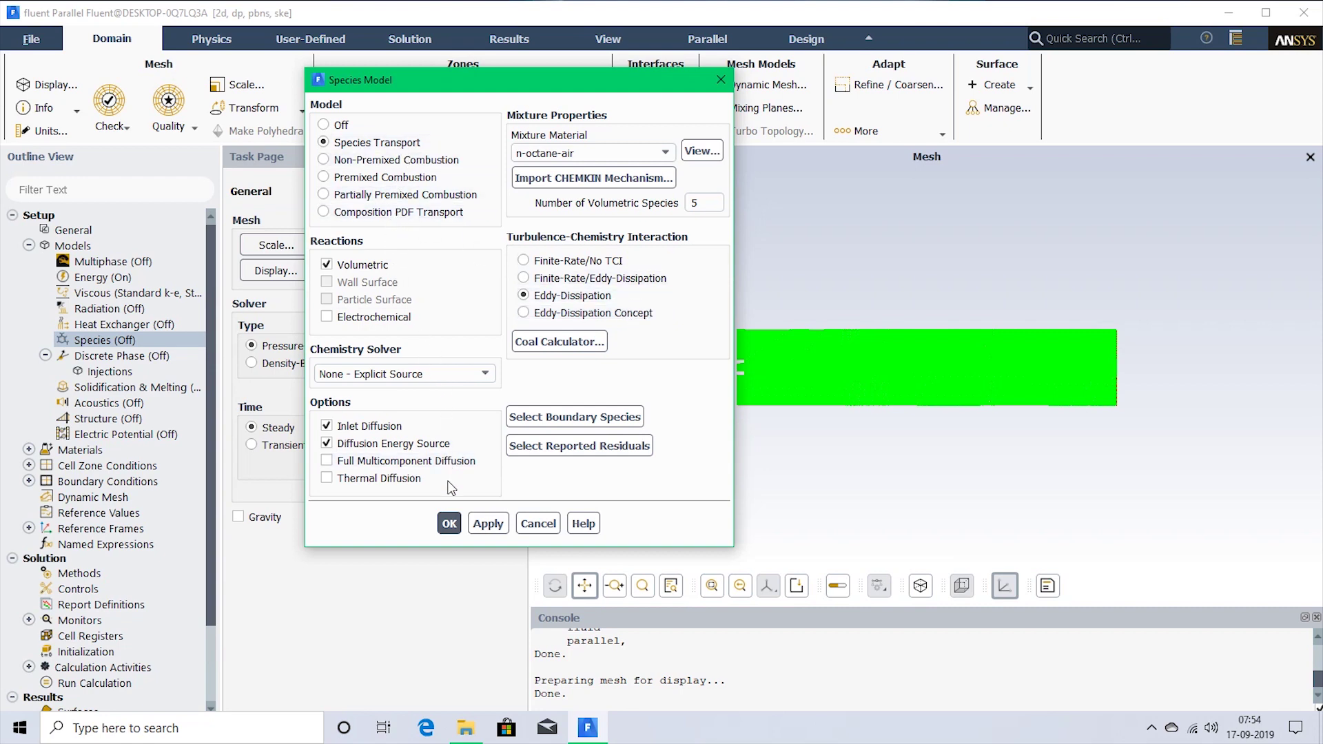
click(449, 523)
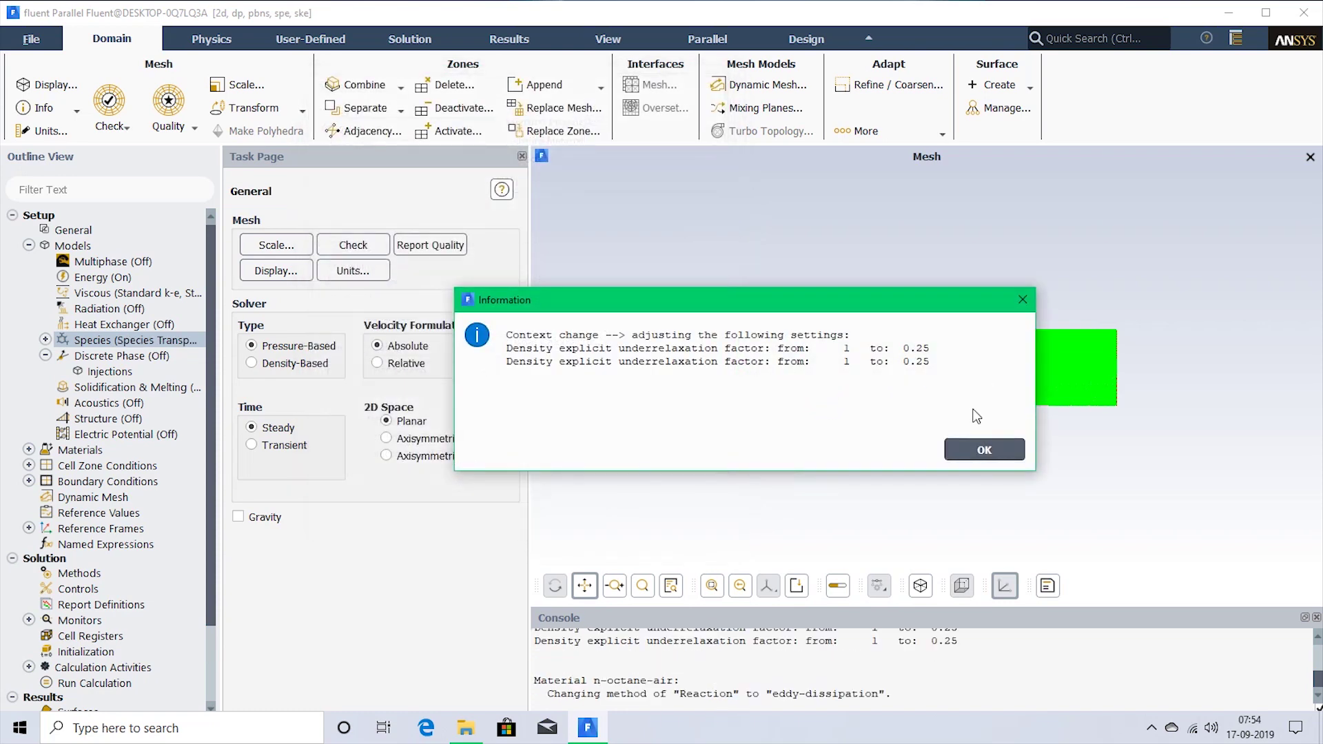
click(986, 450)
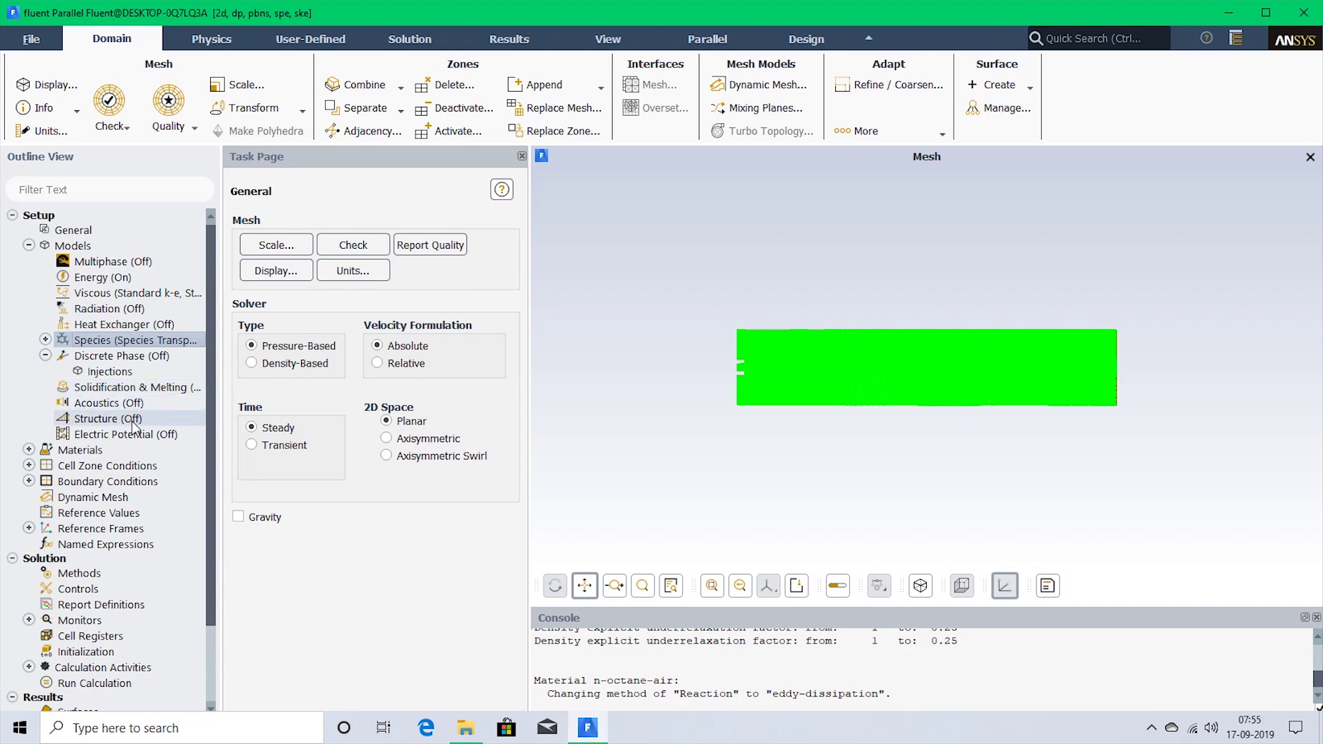
Set the n-octane-air mixture's specific heat (Cp) to constant with a value of 1000 J/kg-K and apply the material change.
double_click(102, 452)
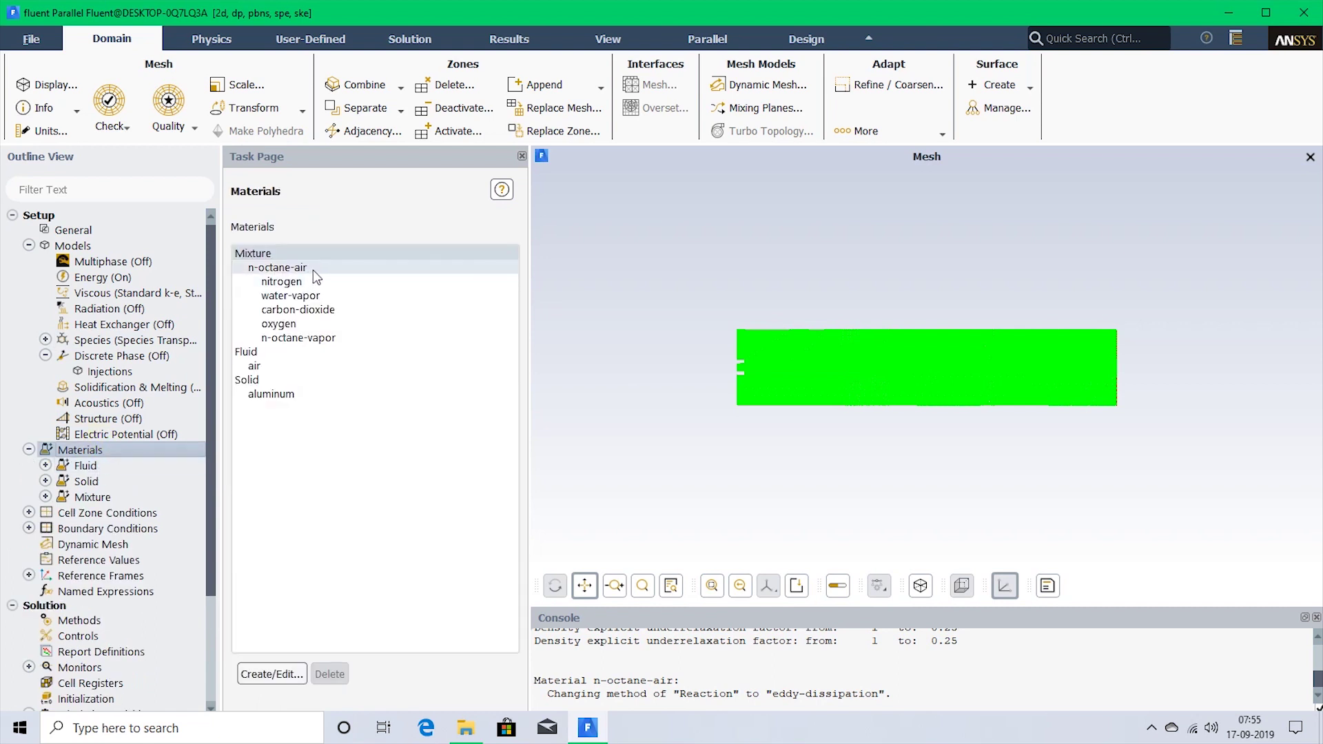
double_click(341, 253)
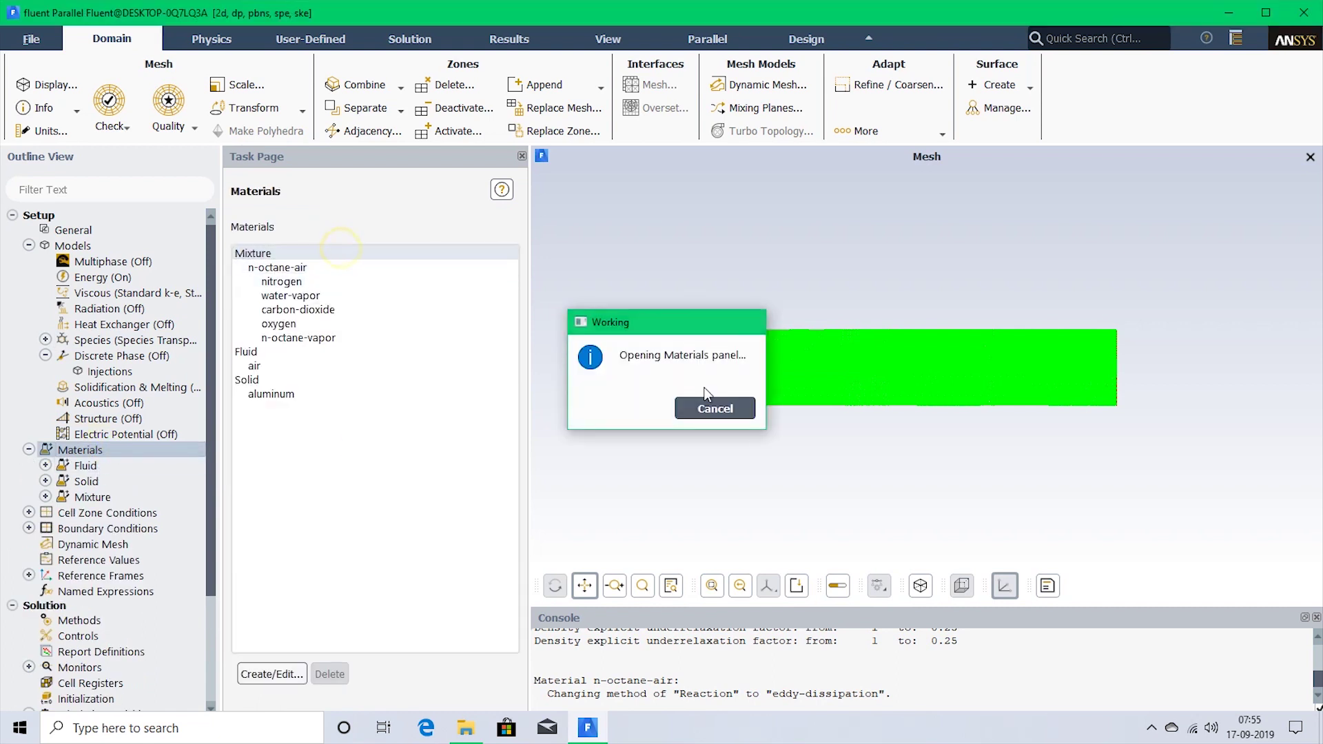
drag(554, 363, 589, 147)
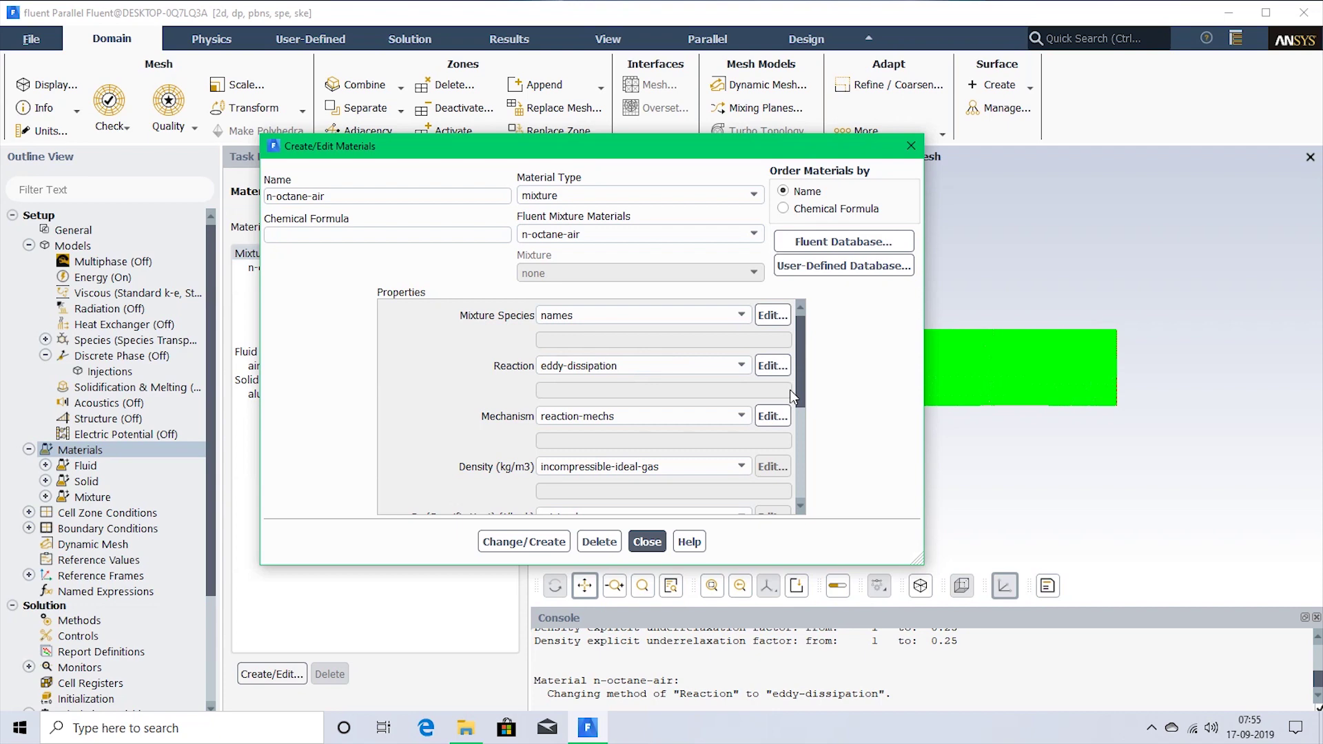
drag(800, 382, 795, 461)
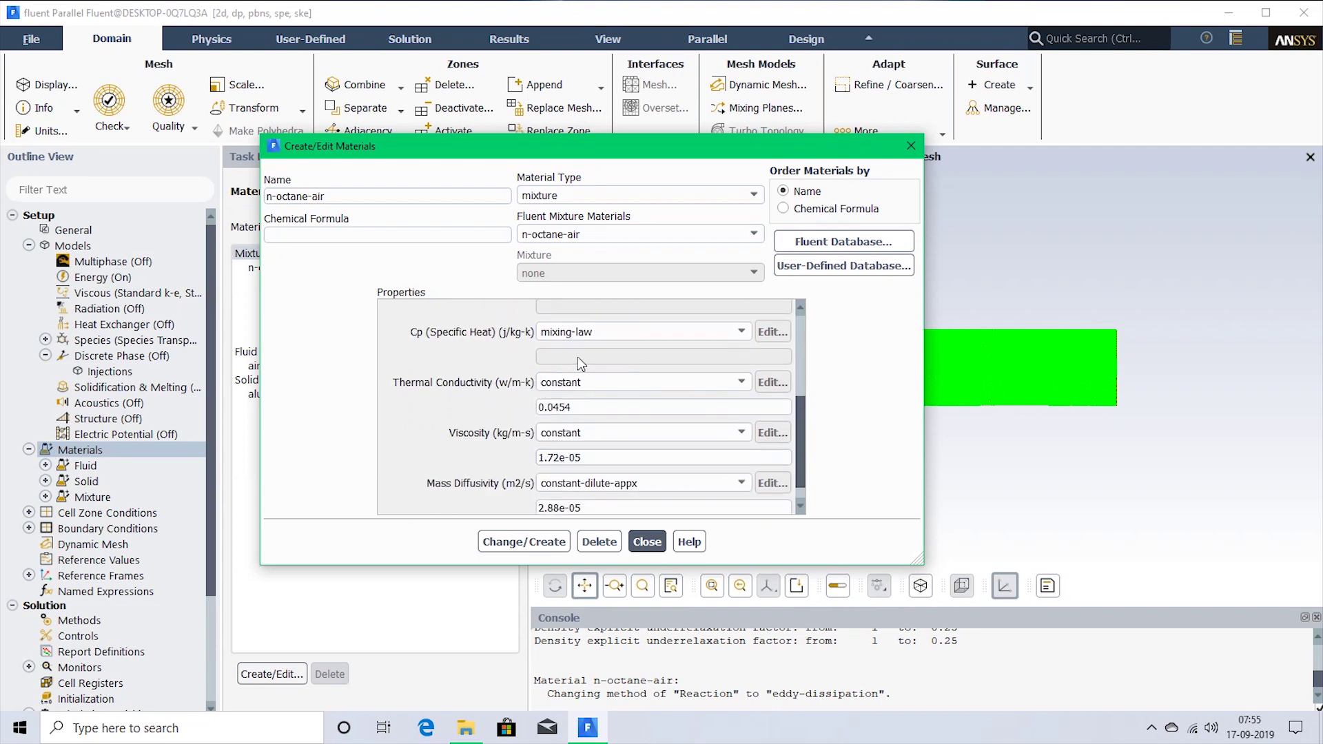
click(744, 336)
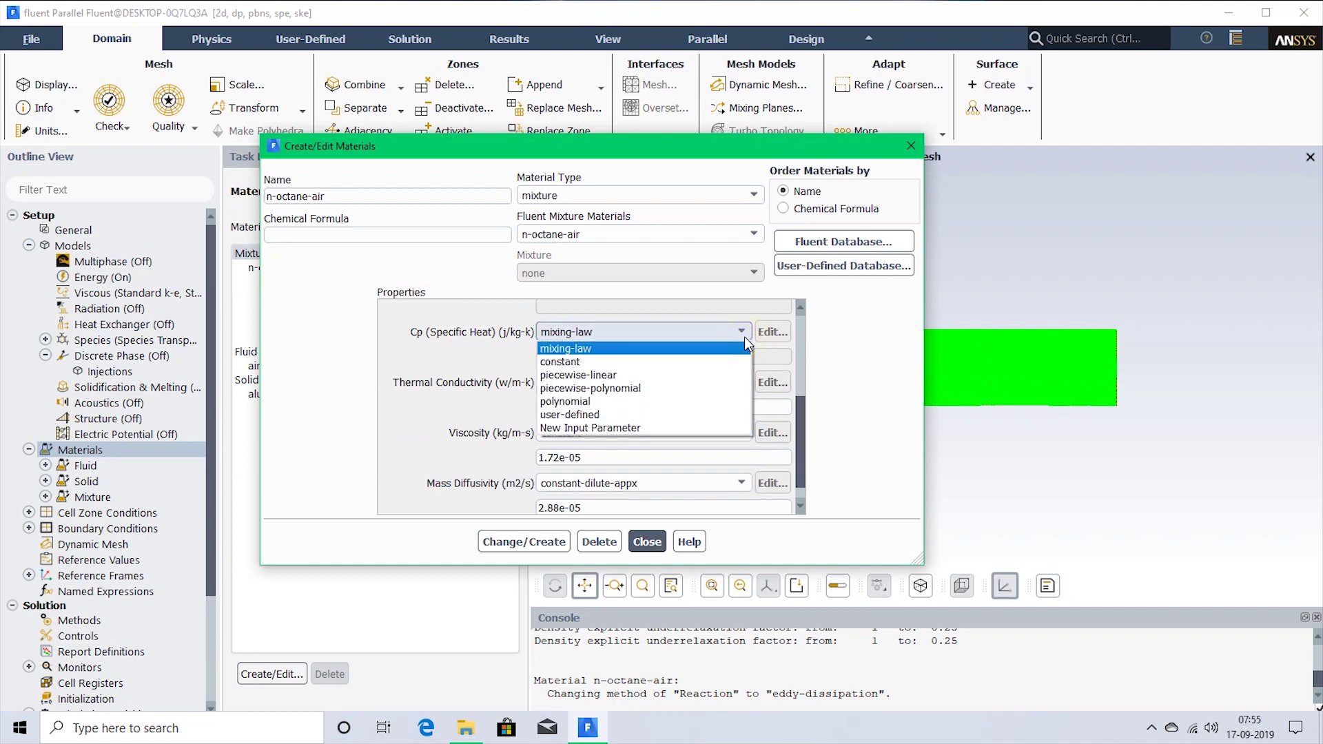
click(694, 357)
double_click(603, 359)
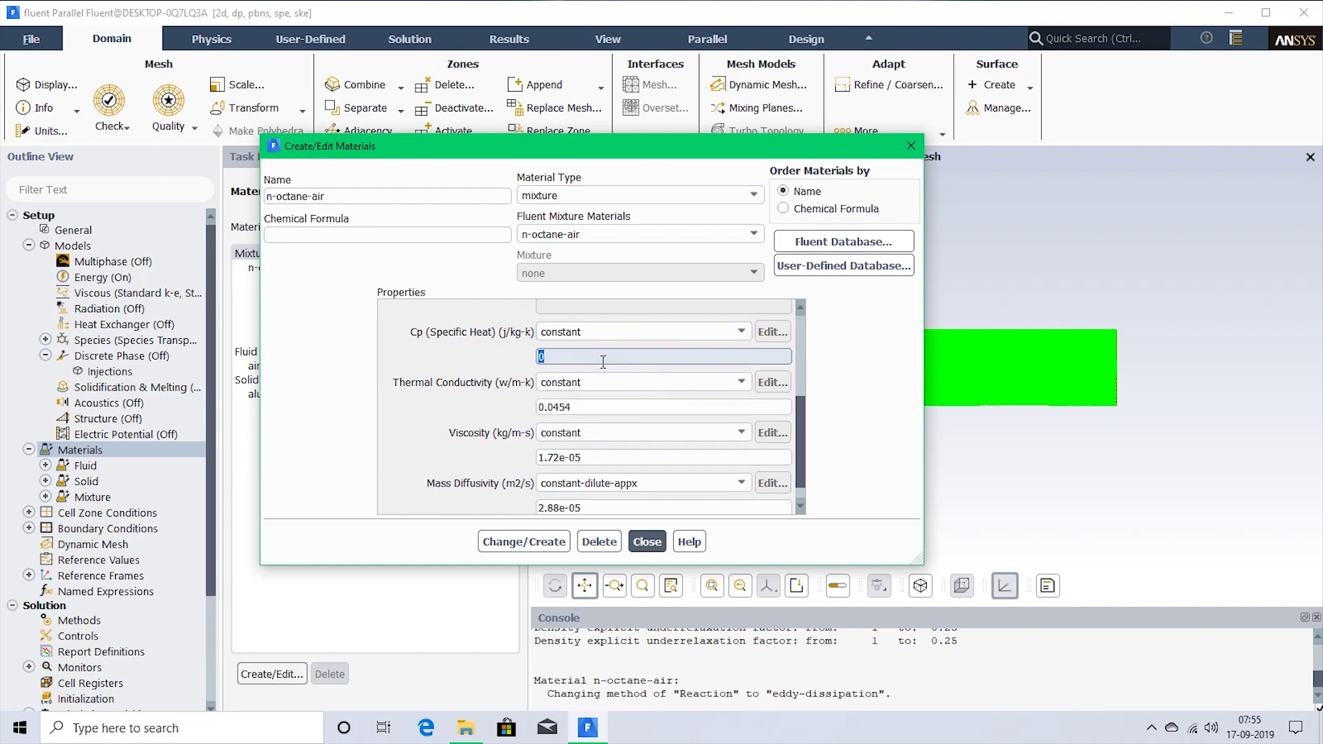
text(1000)
click(541, 543)
click(648, 542)
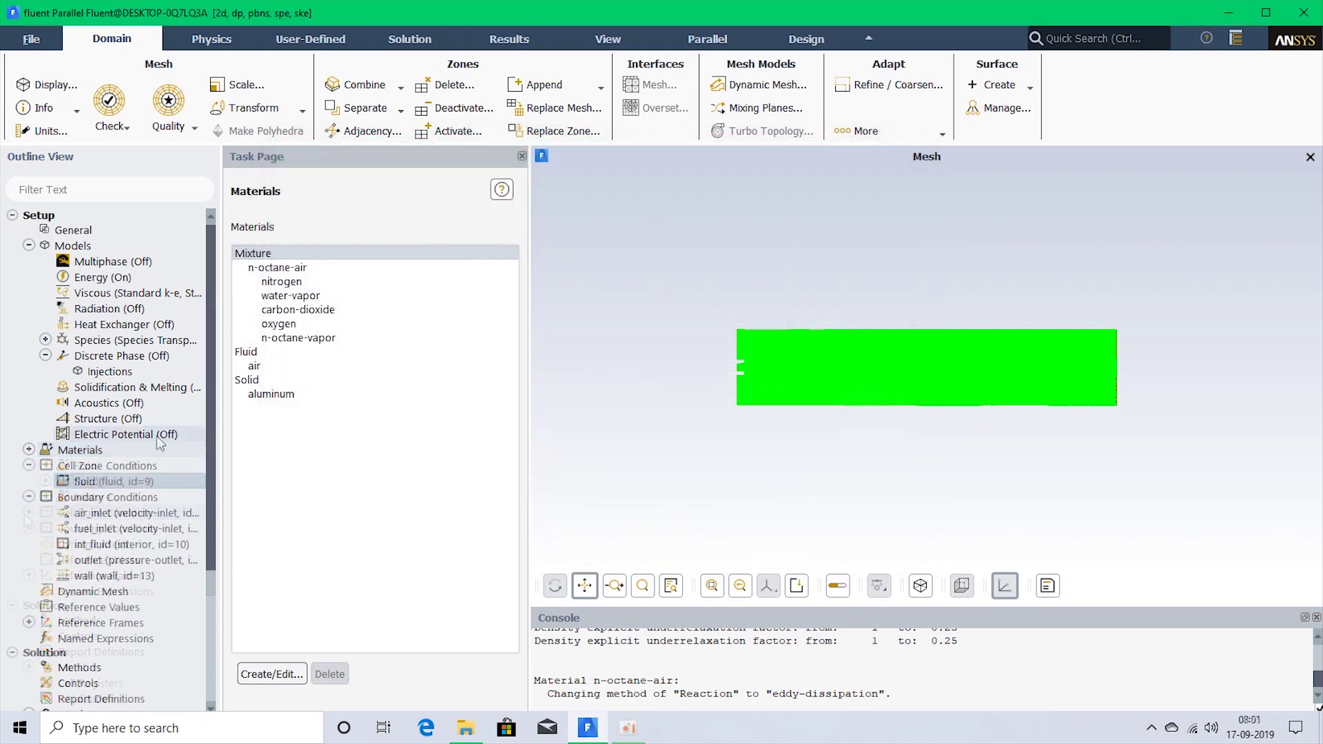
Check the material assigned to the fluid cell zone and accept the zone's settings.
click(150, 483)
double_click(151, 482)
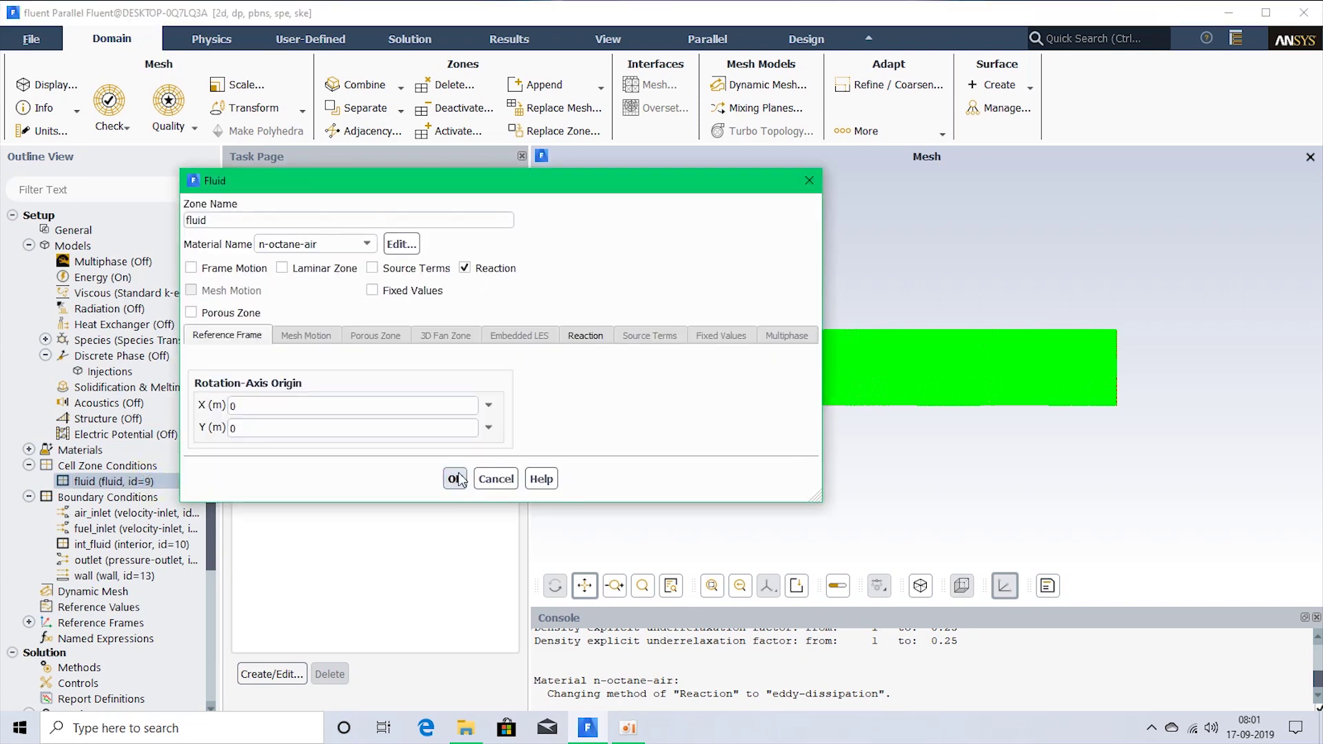
click(365, 244)
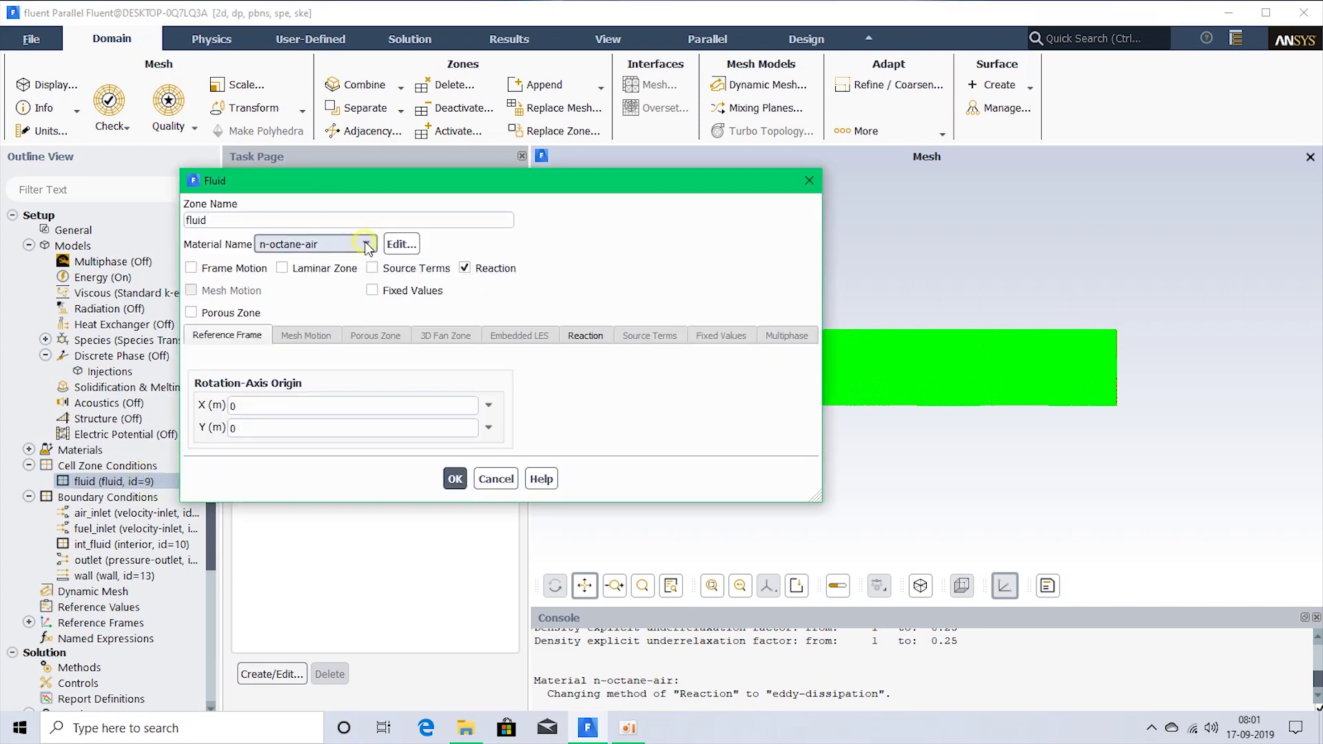
click(455, 478)
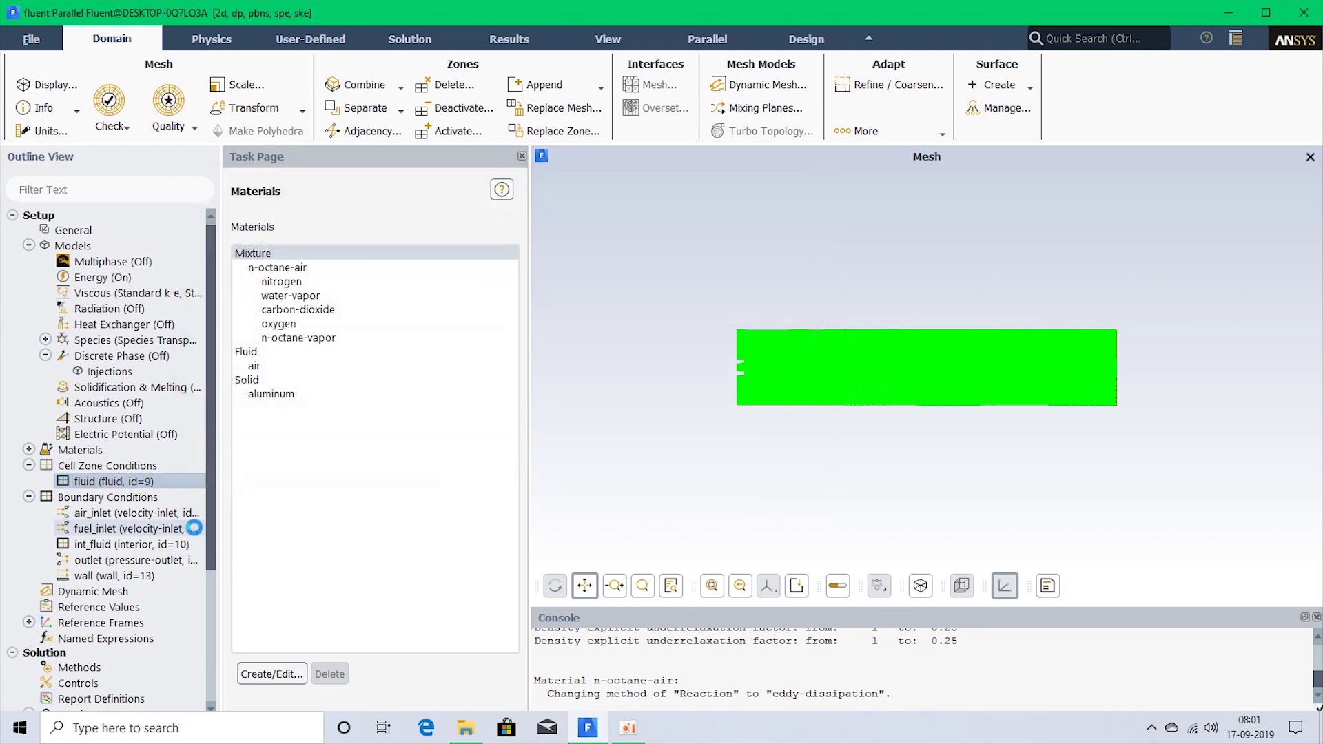
Set the o2 mass fraction at air_inlet to 0.23, check its momentum settings and accept the inlet conditions.
double_click(83, 514)
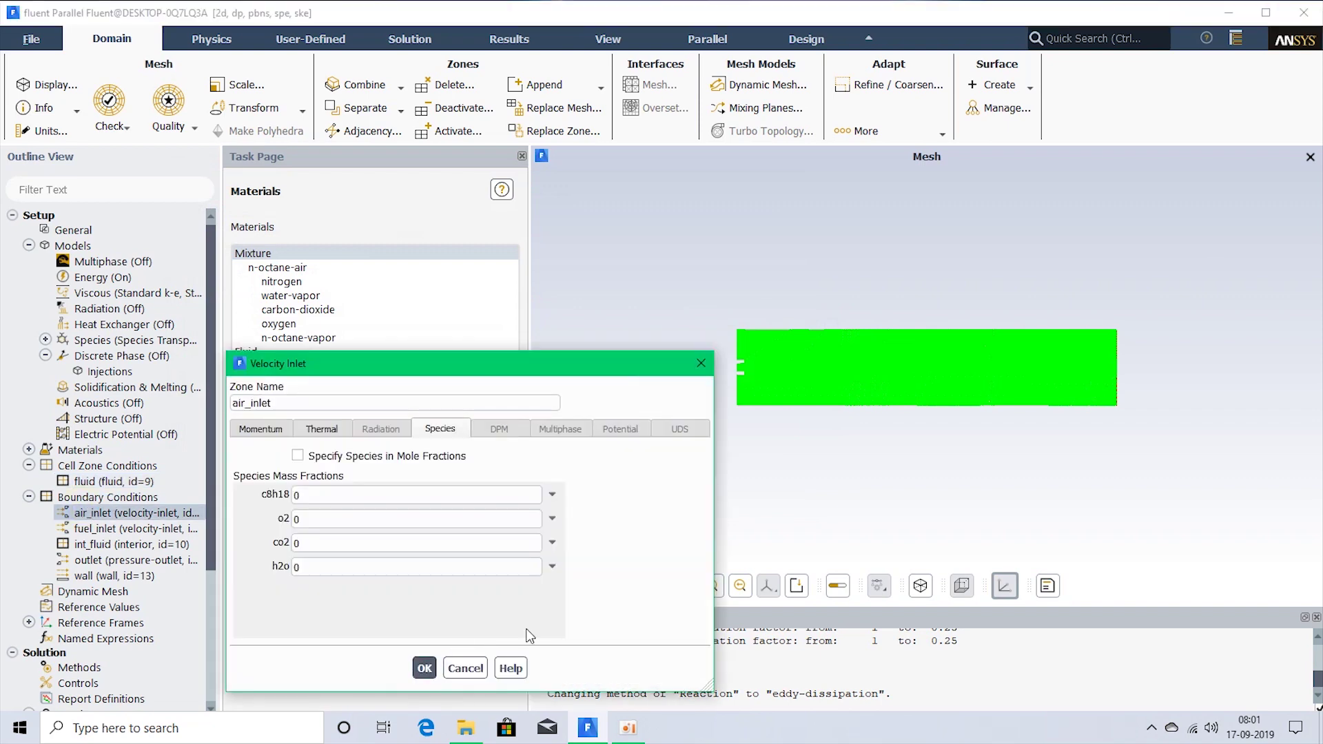
double_click(345, 518)
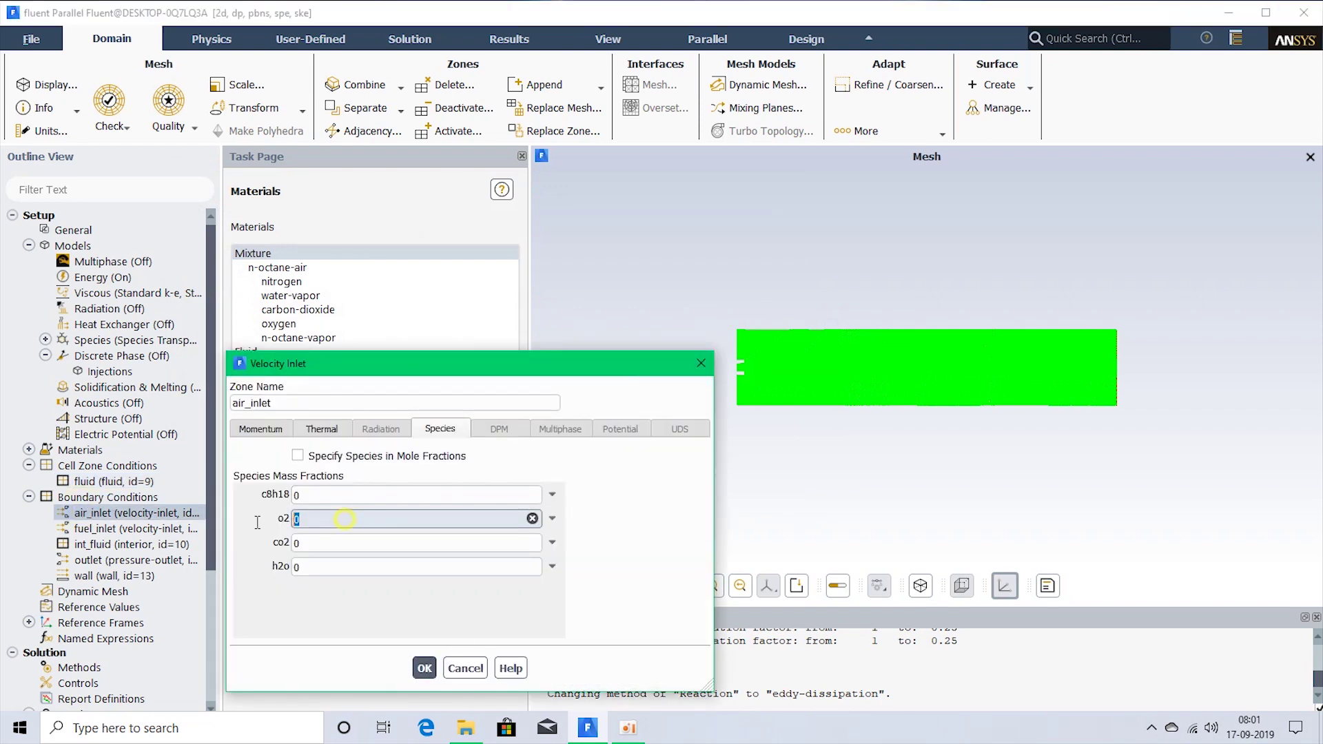
text(0.23)
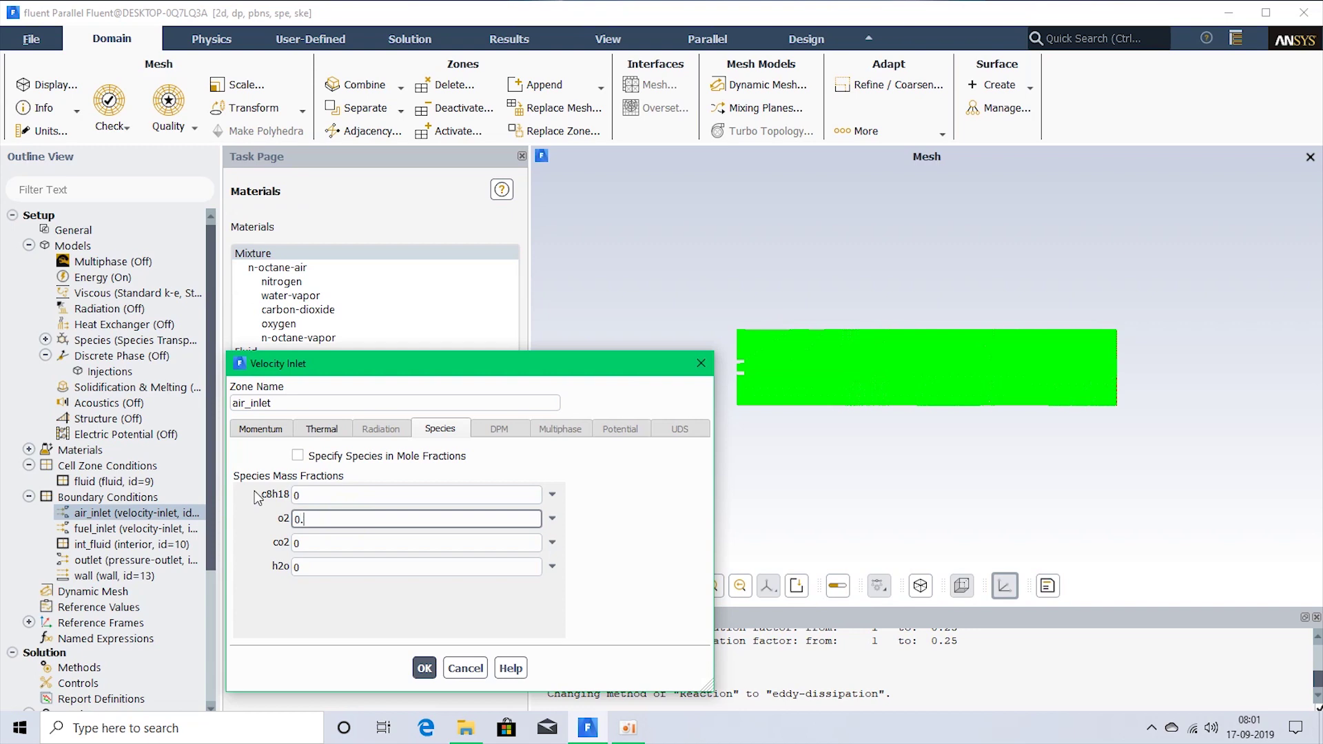
click(424, 669)
click(246, 432)
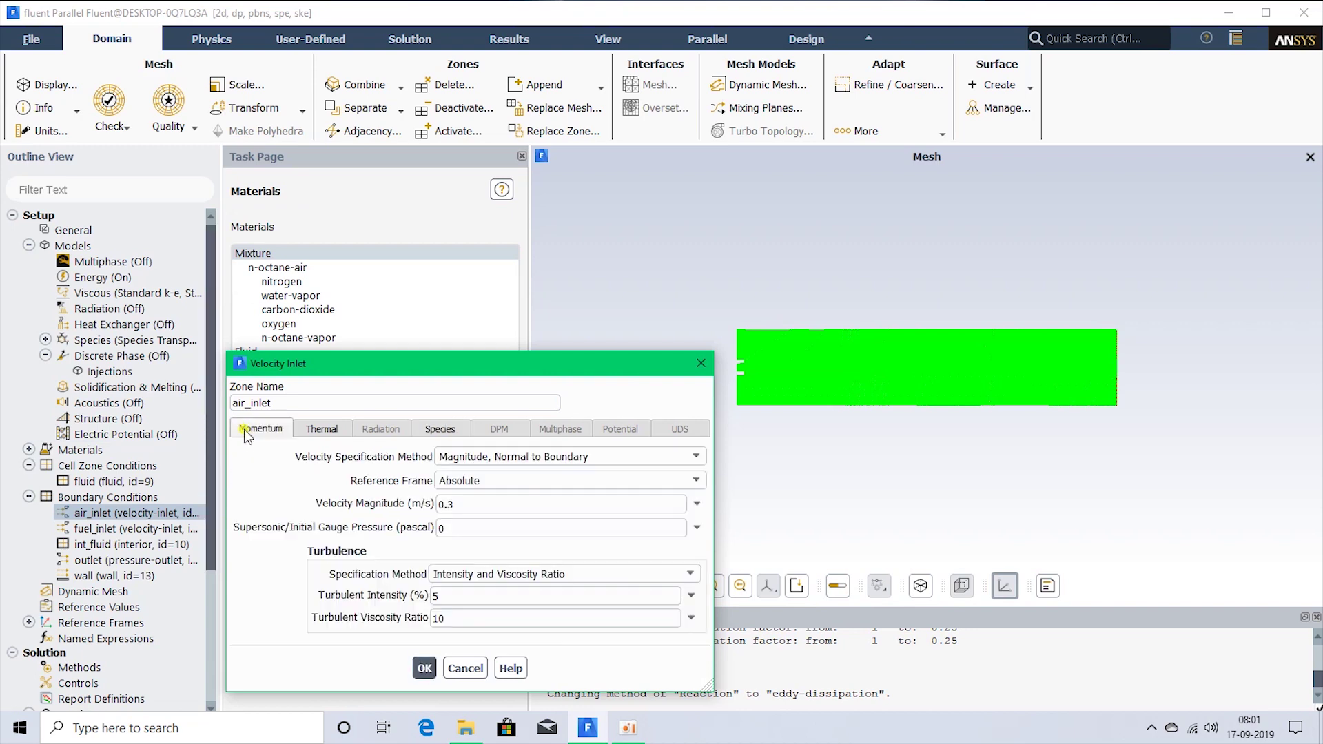
click(425, 667)
Set the velocity magnitude of the fuel_inlet boundary to 20 m/s.
click(99, 534)
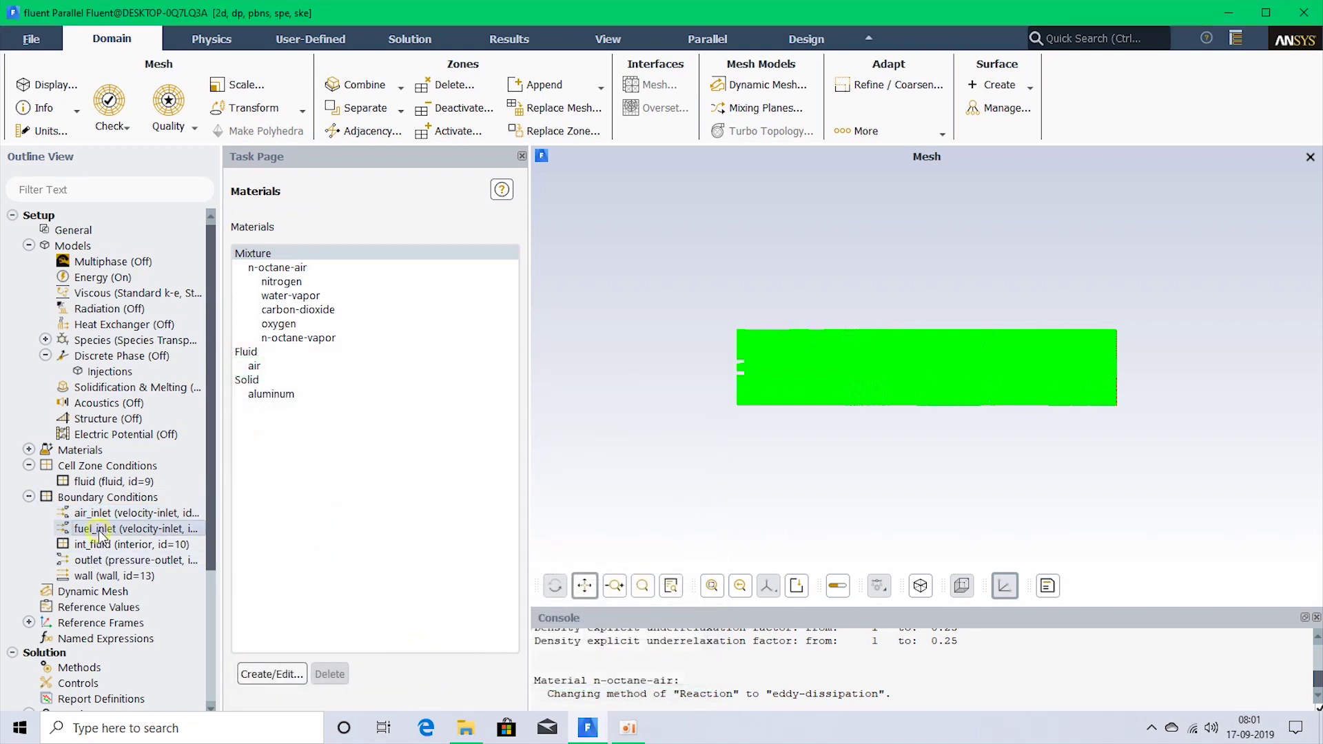
double_click(101, 529)
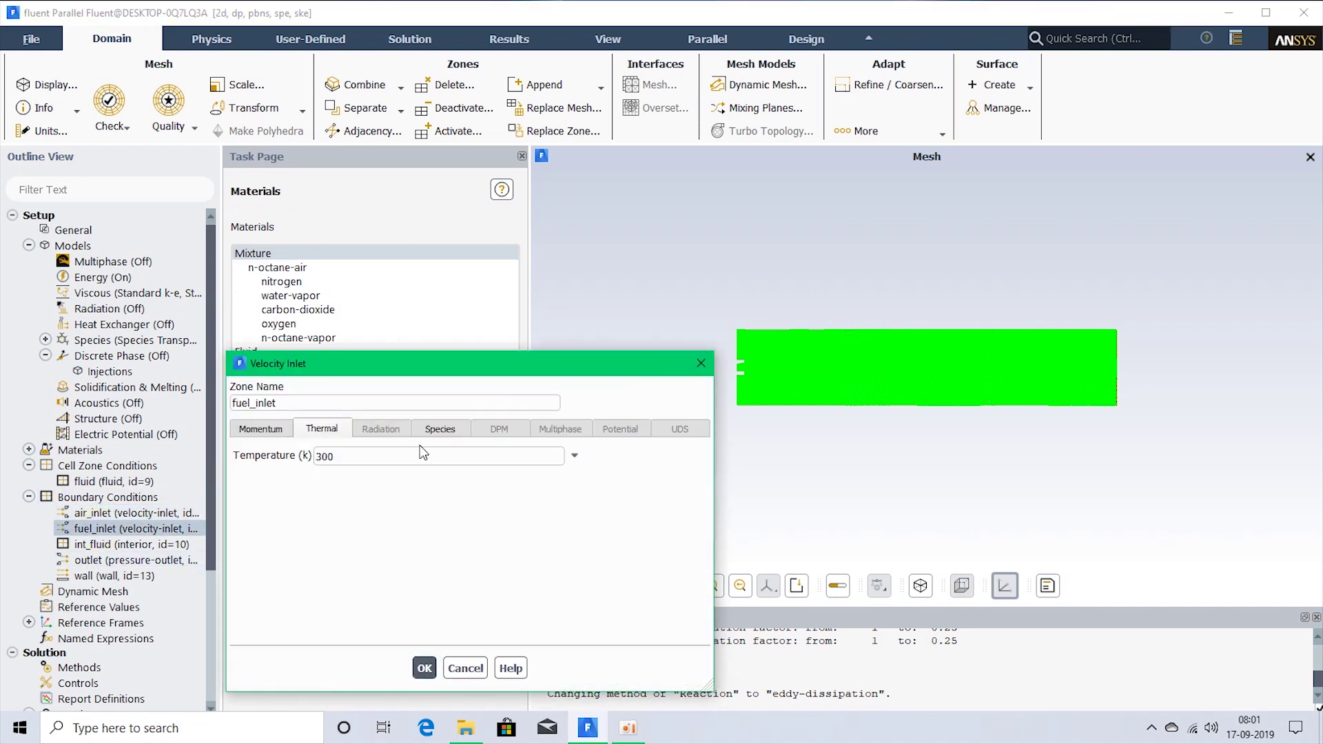
click(262, 428)
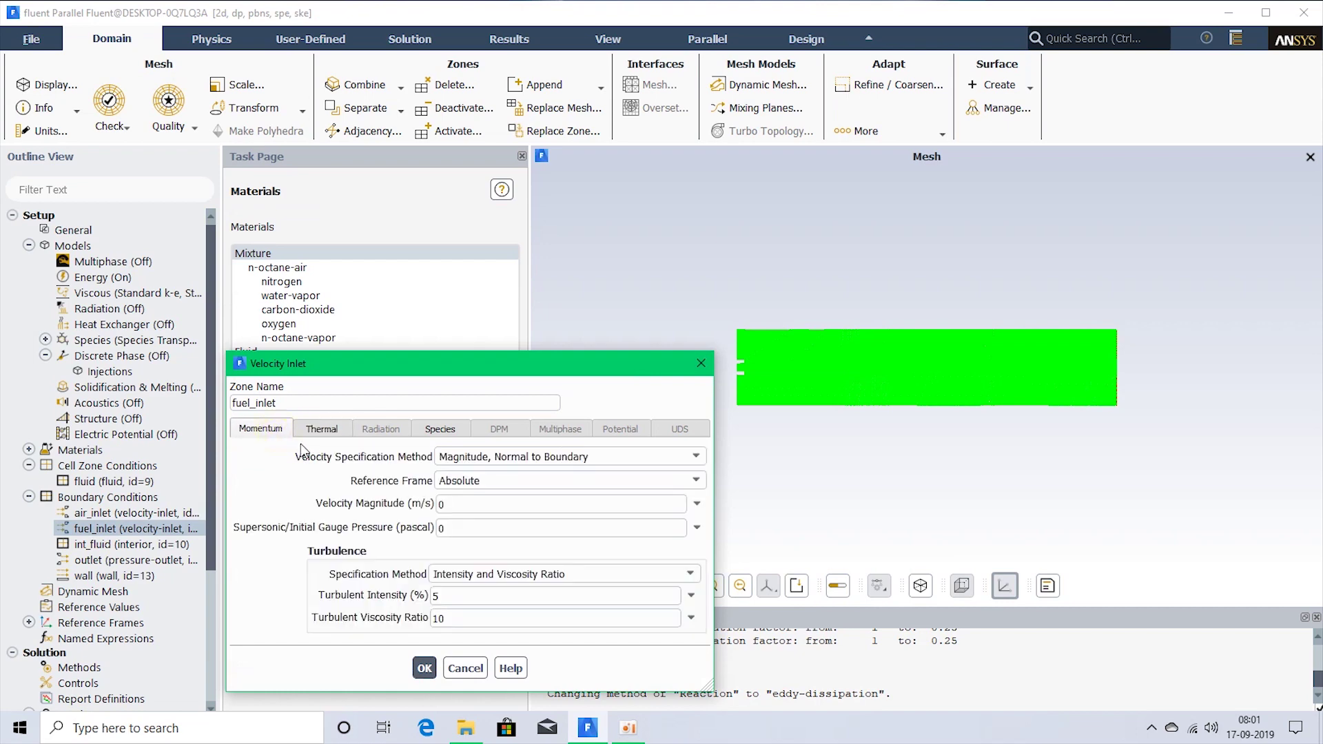
click(451, 505)
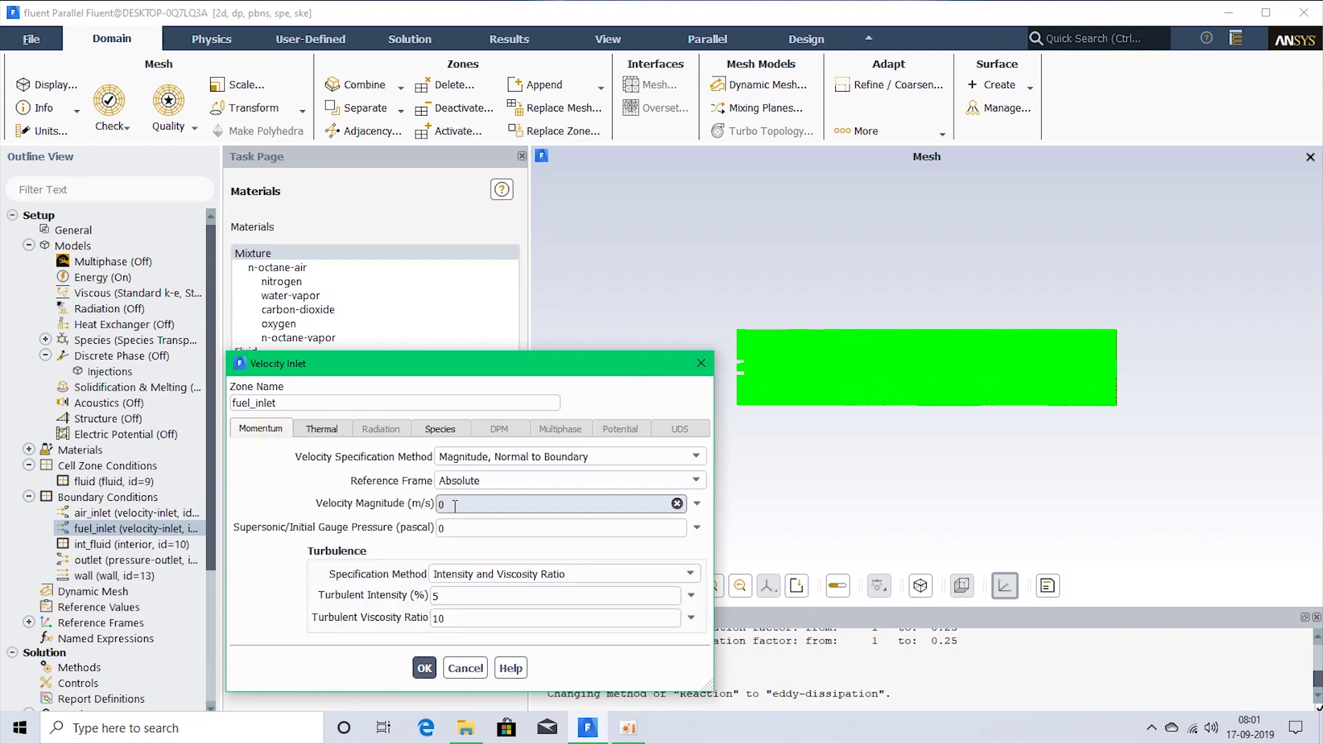
drag(454, 506, 347, 514)
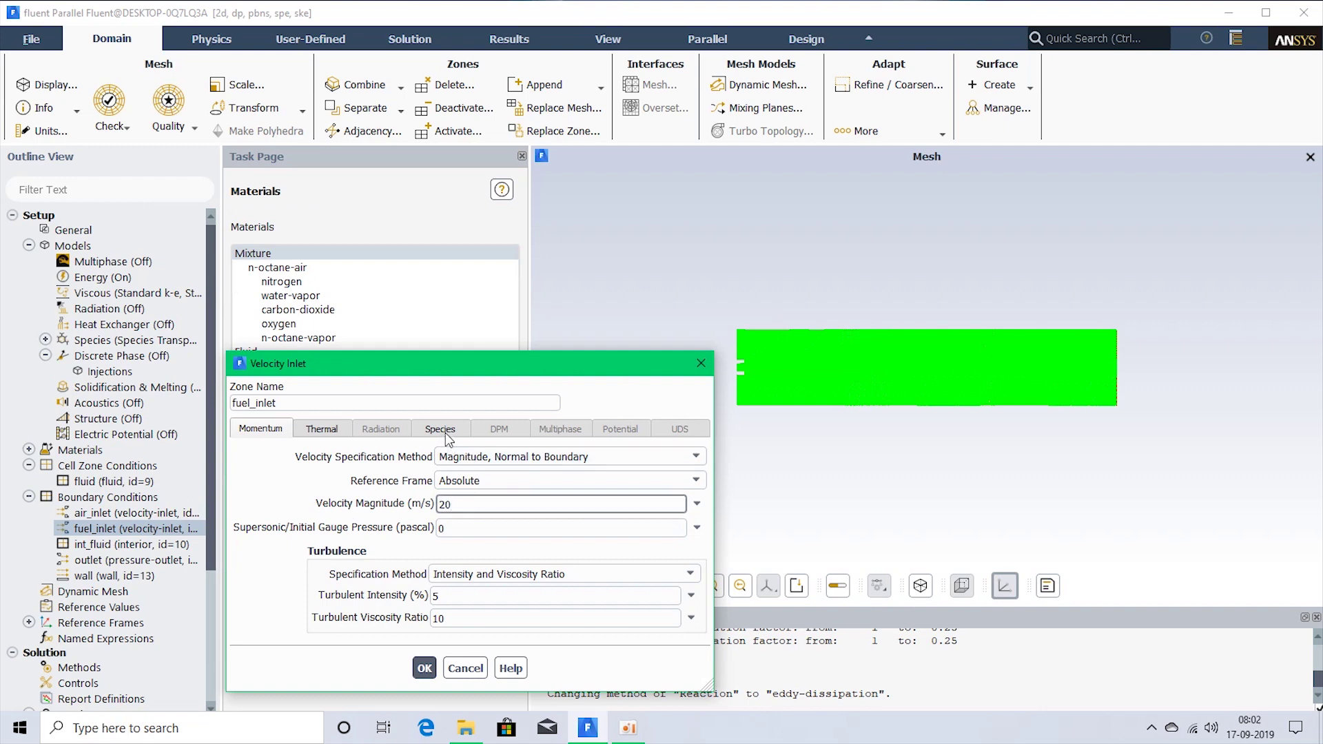
drag(457, 506, 260, 524)
Set the c8h18 mass fraction at fuel_inlet to 1 and accept the inlet conditions.
click(430, 437)
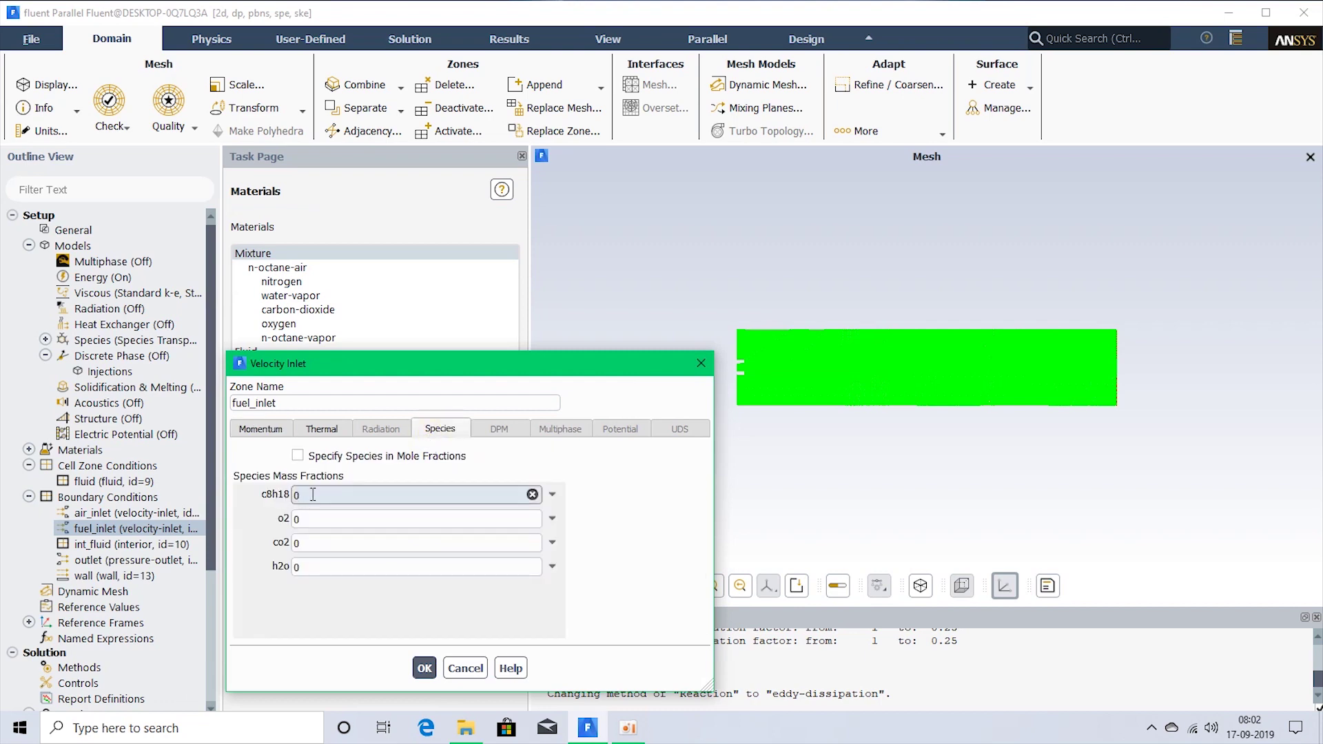
drag(310, 495, 227, 501)
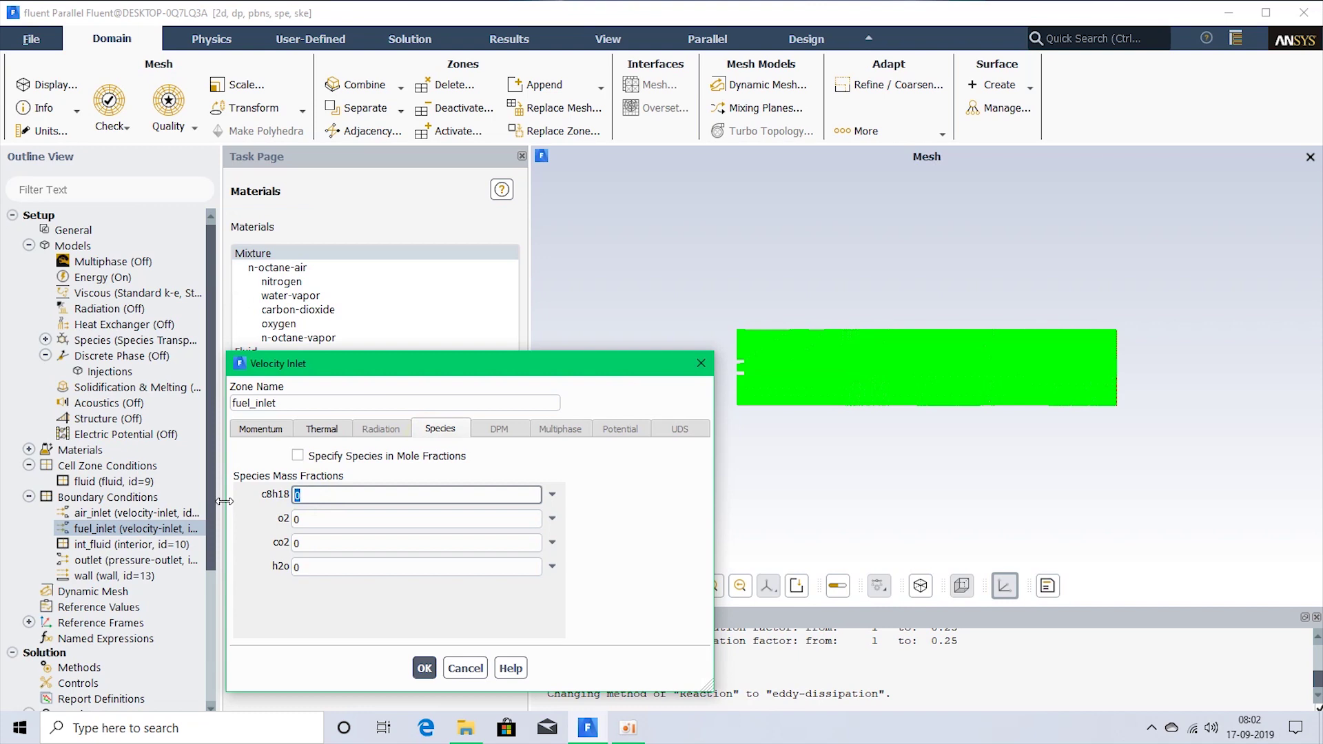
text(1)
click(421, 668)
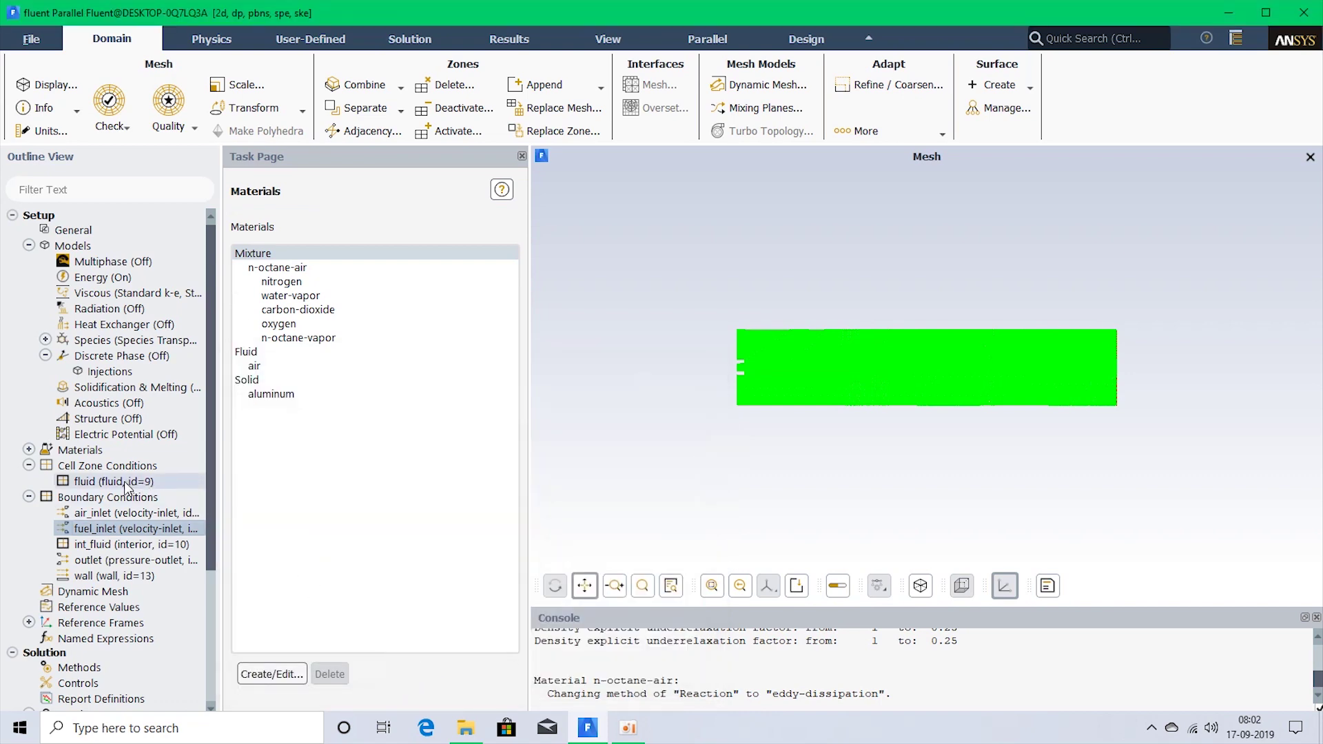
Review the pressure outlet's momentum settings and backflow species mass fractions, and accept the outlet conditions.
click(128, 562)
double_click(128, 566)
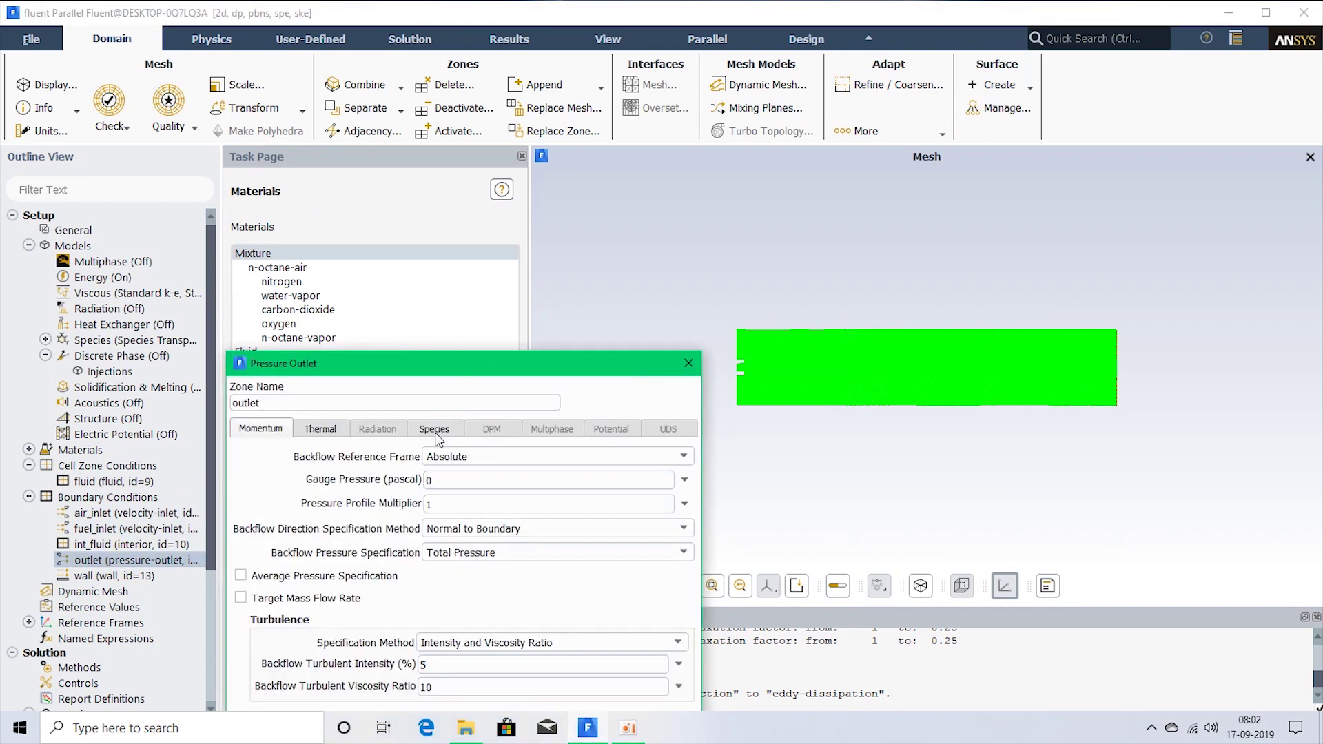
drag(452, 372, 560, 203)
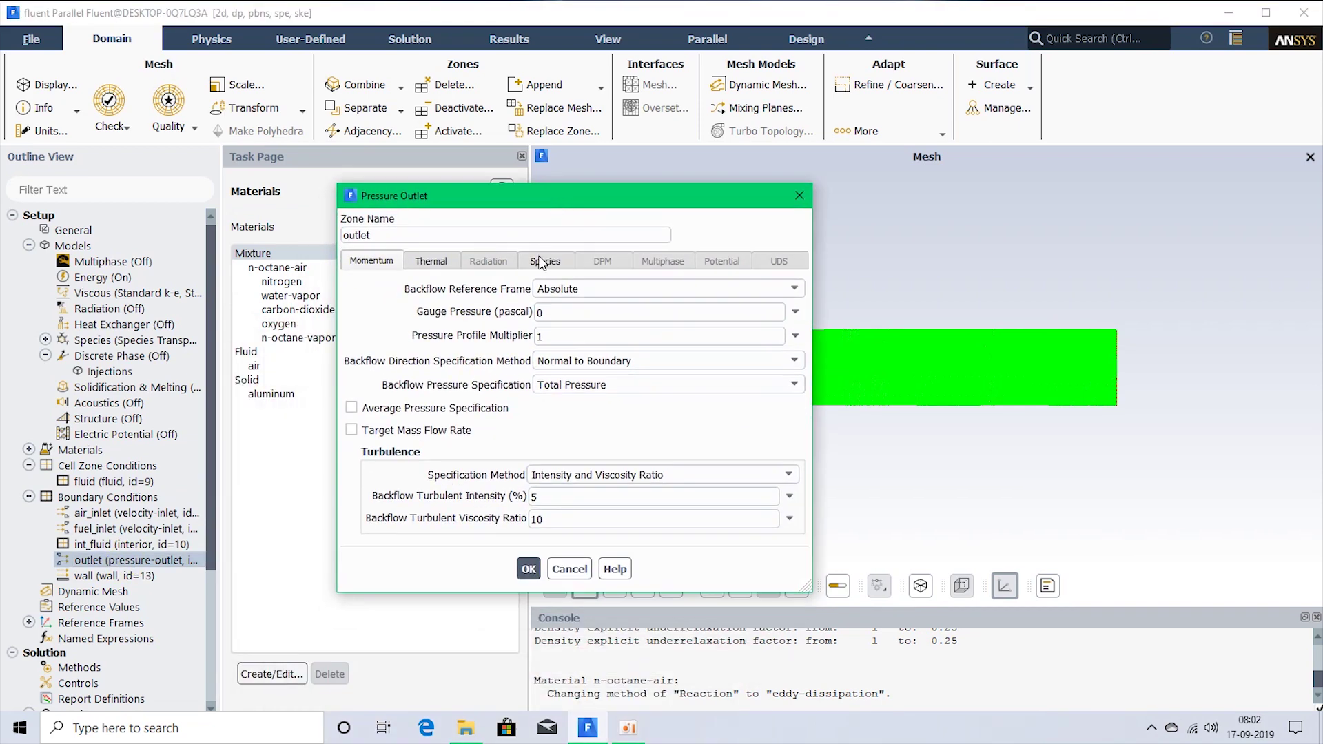
click(543, 263)
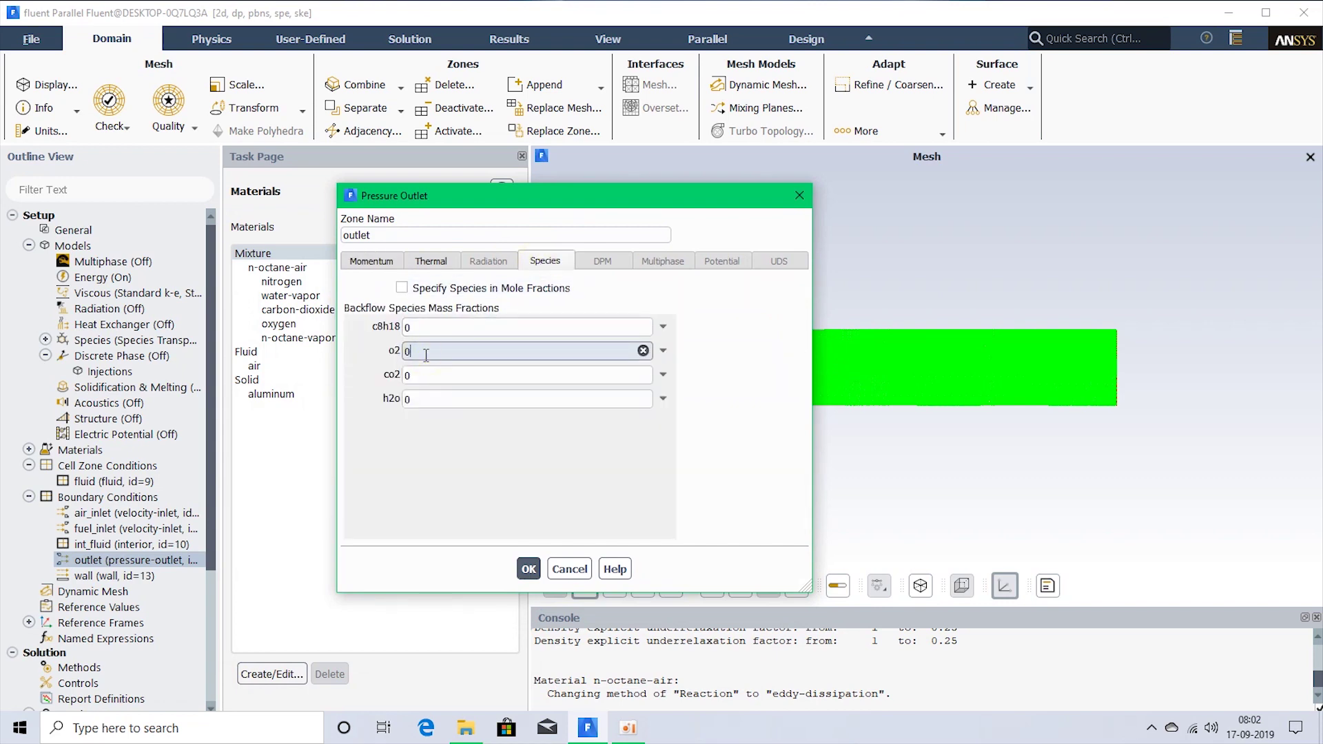
click(528, 569)
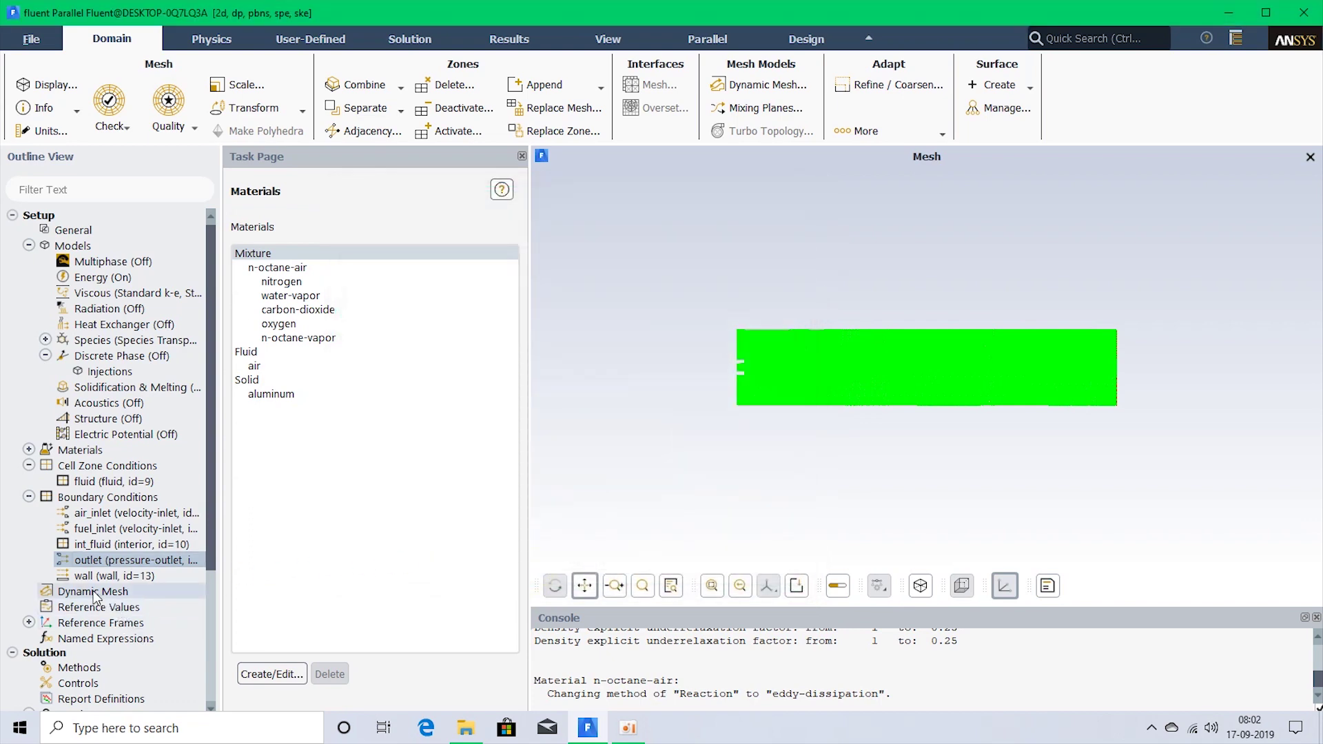
Compute the reference values from air_inlet and choose fluid as the reference zone.
click(128, 609)
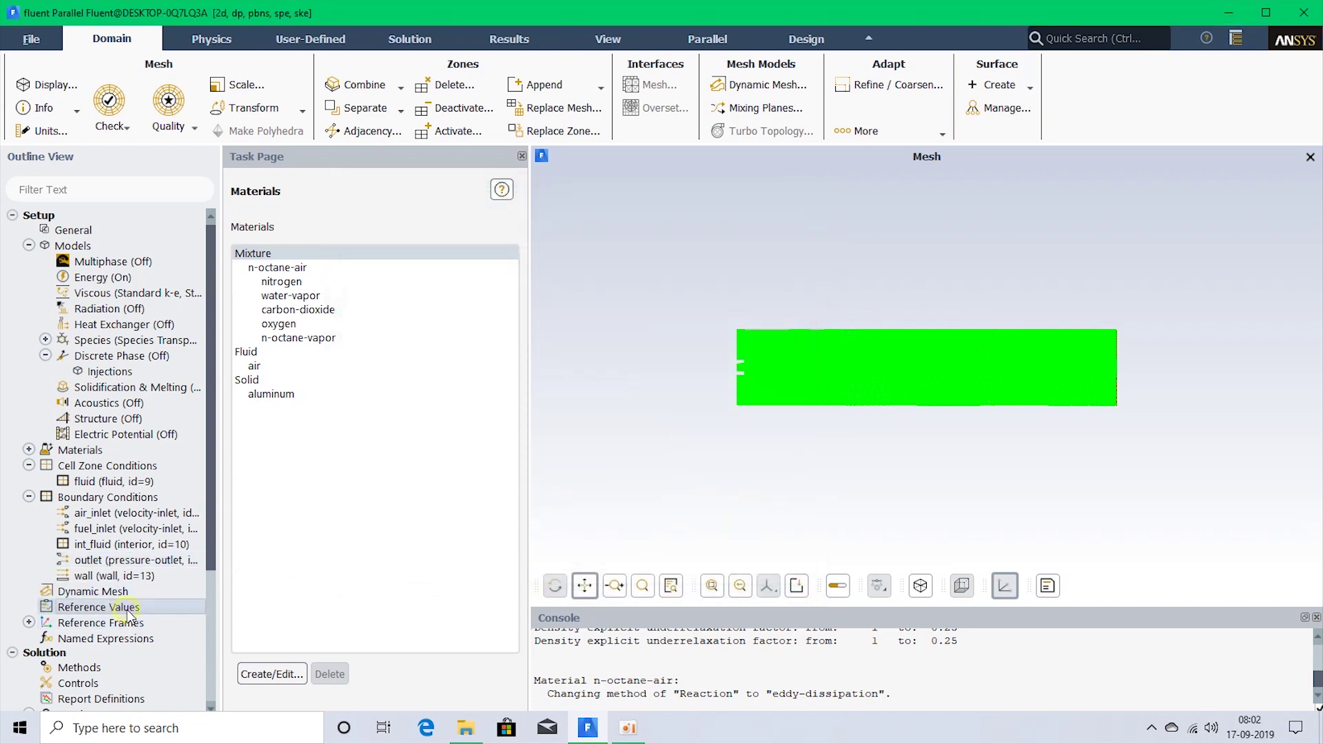
click(509, 237)
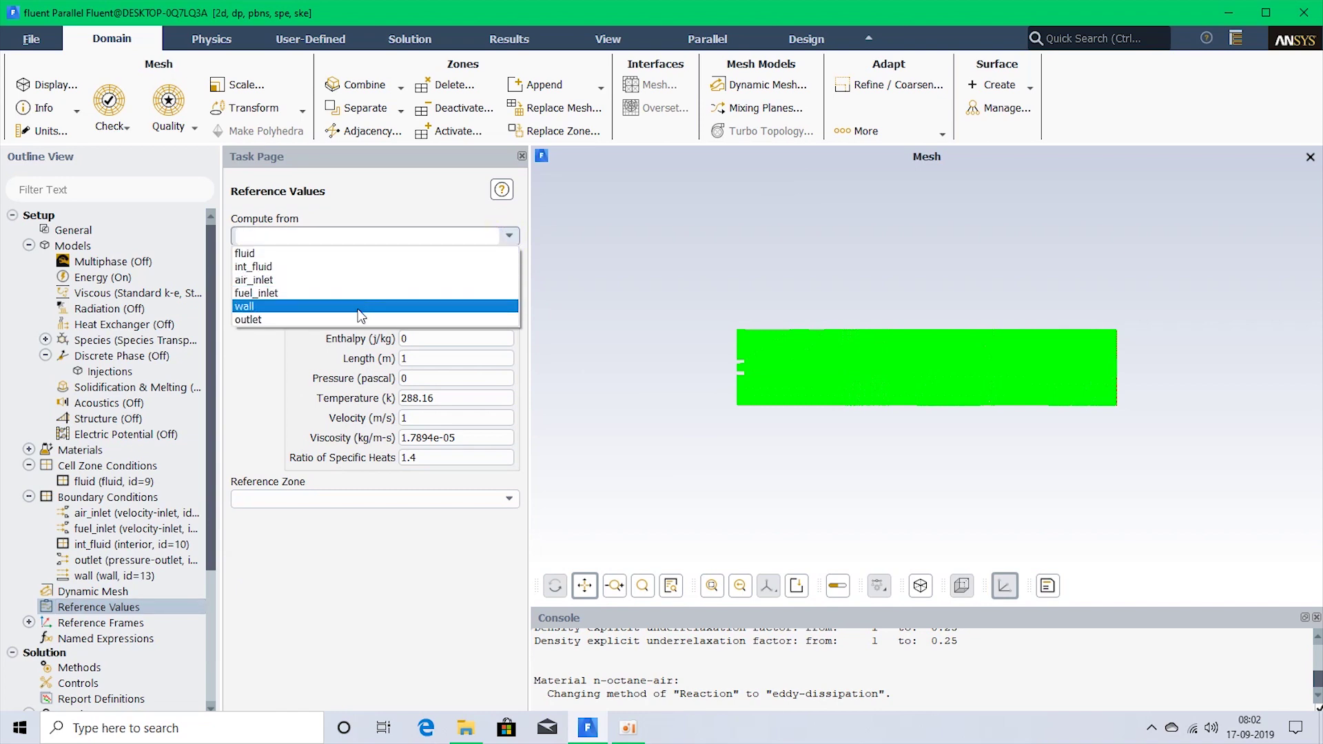
click(376, 280)
click(425, 501)
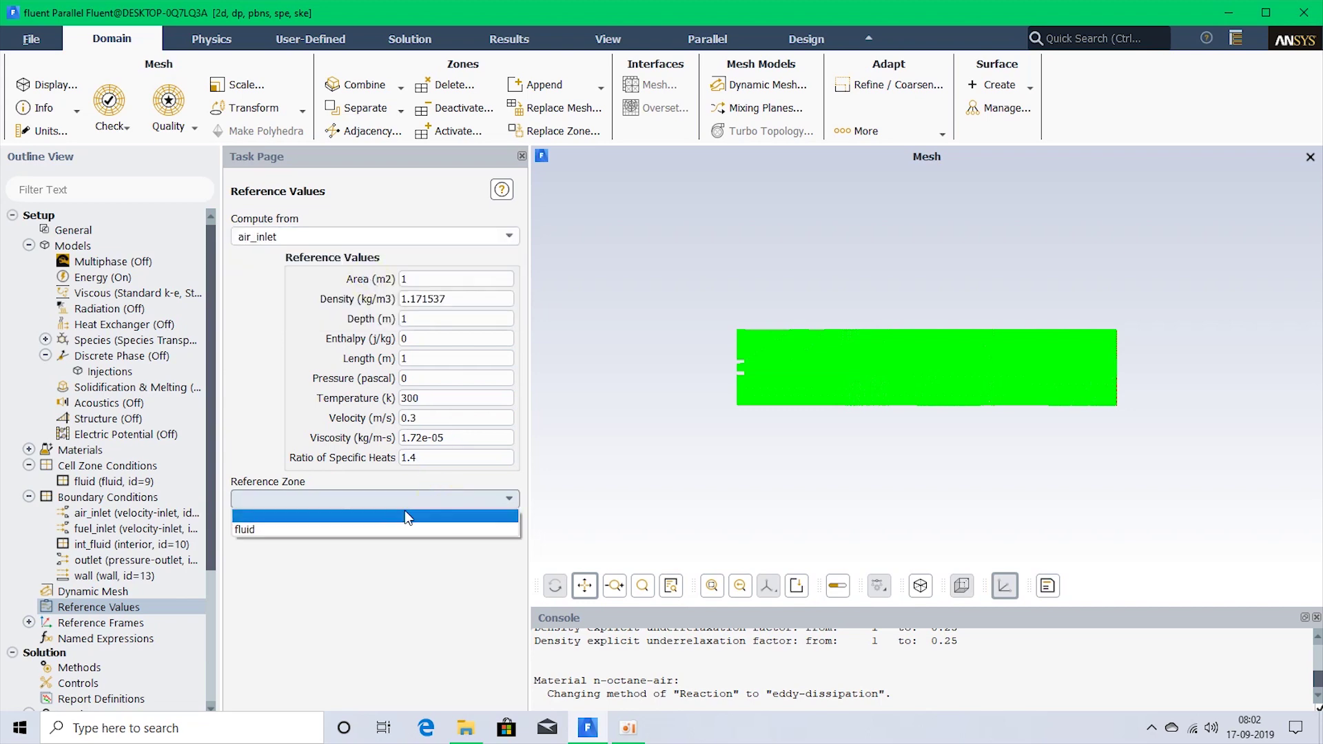
click(381, 531)
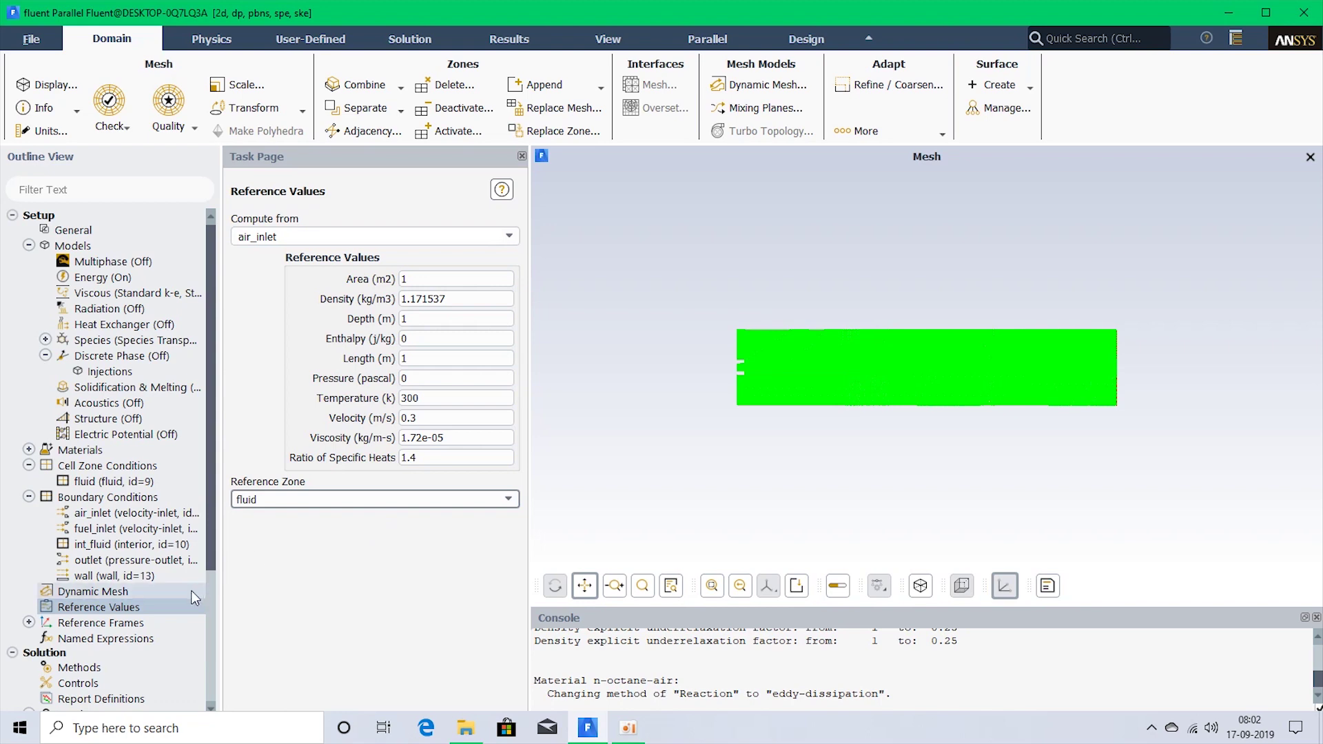
Change the pressure spatial discretization in the solution methods to Standard.
drag(213, 564, 198, 666)
click(112, 520)
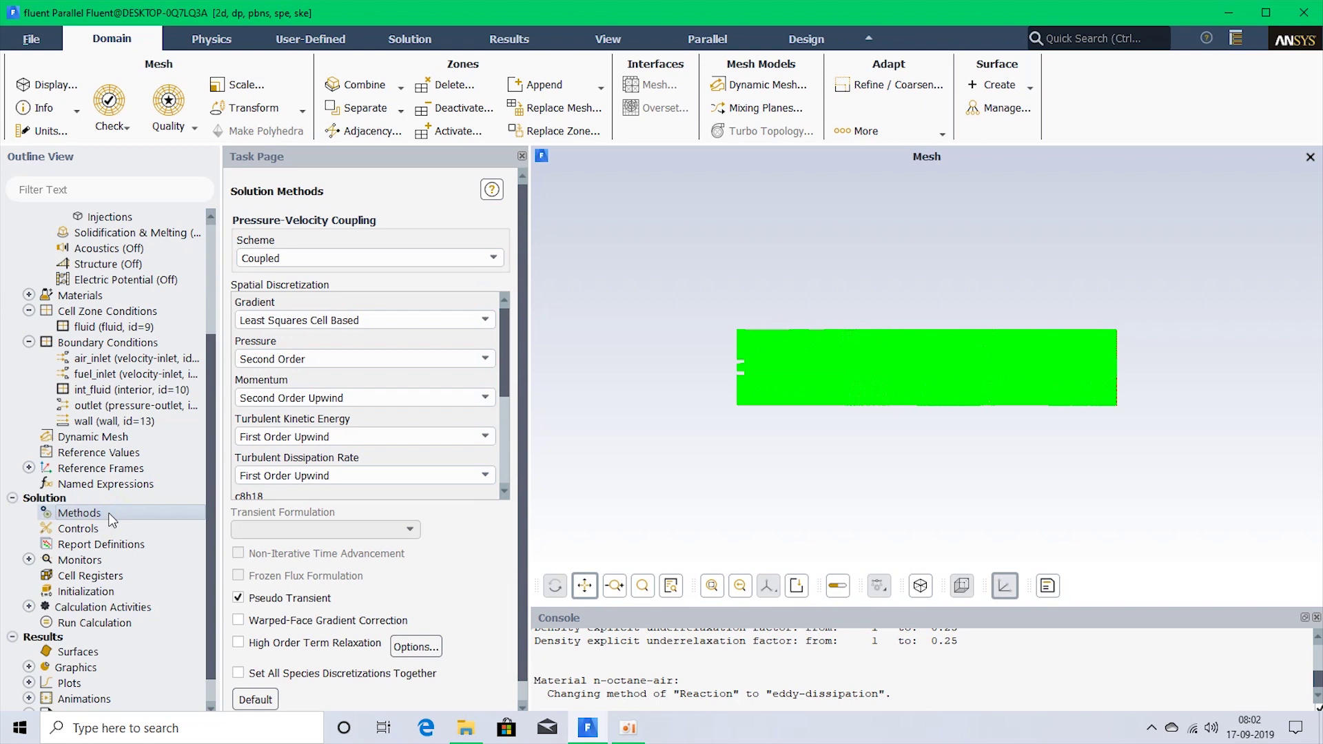
click(390, 360)
click(319, 386)
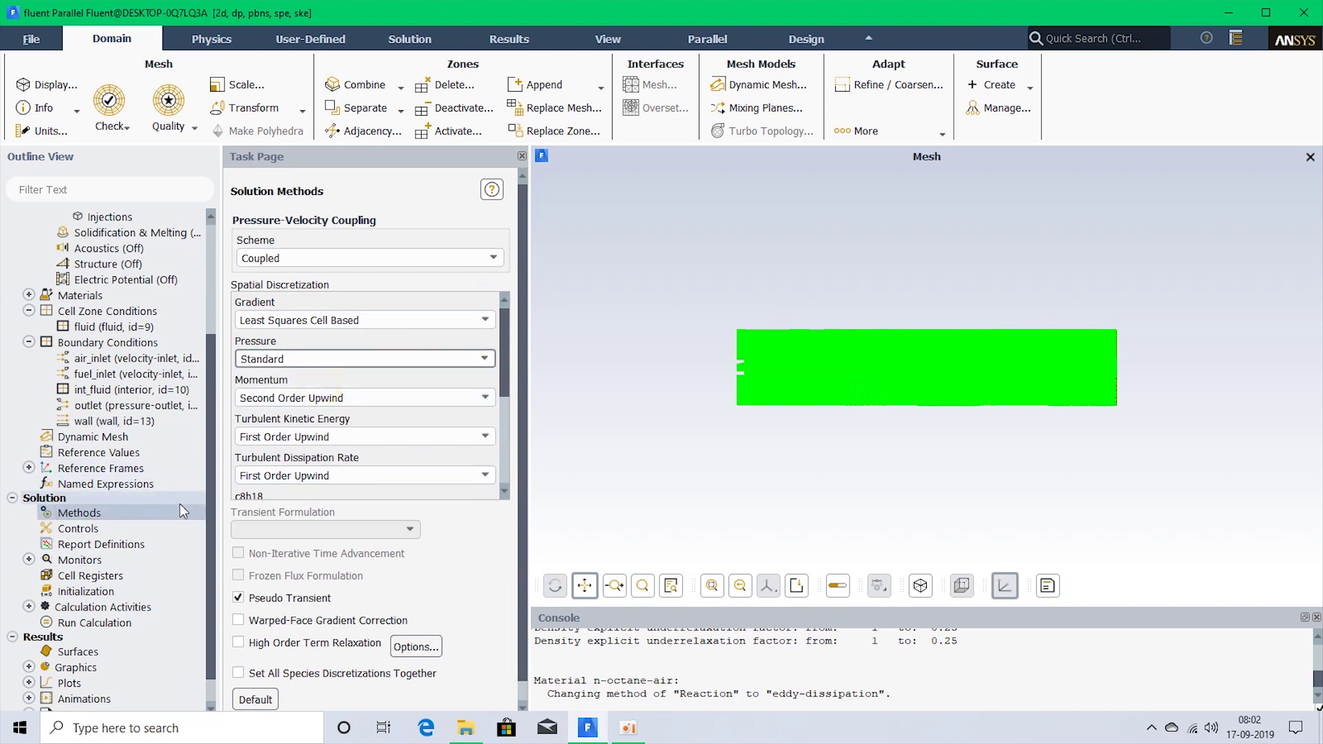
Set the pseudo transient explicit relaxation factors for c8h18, o2, co2, h2o and energy to 0.95 in the solution controls.
click(135, 528)
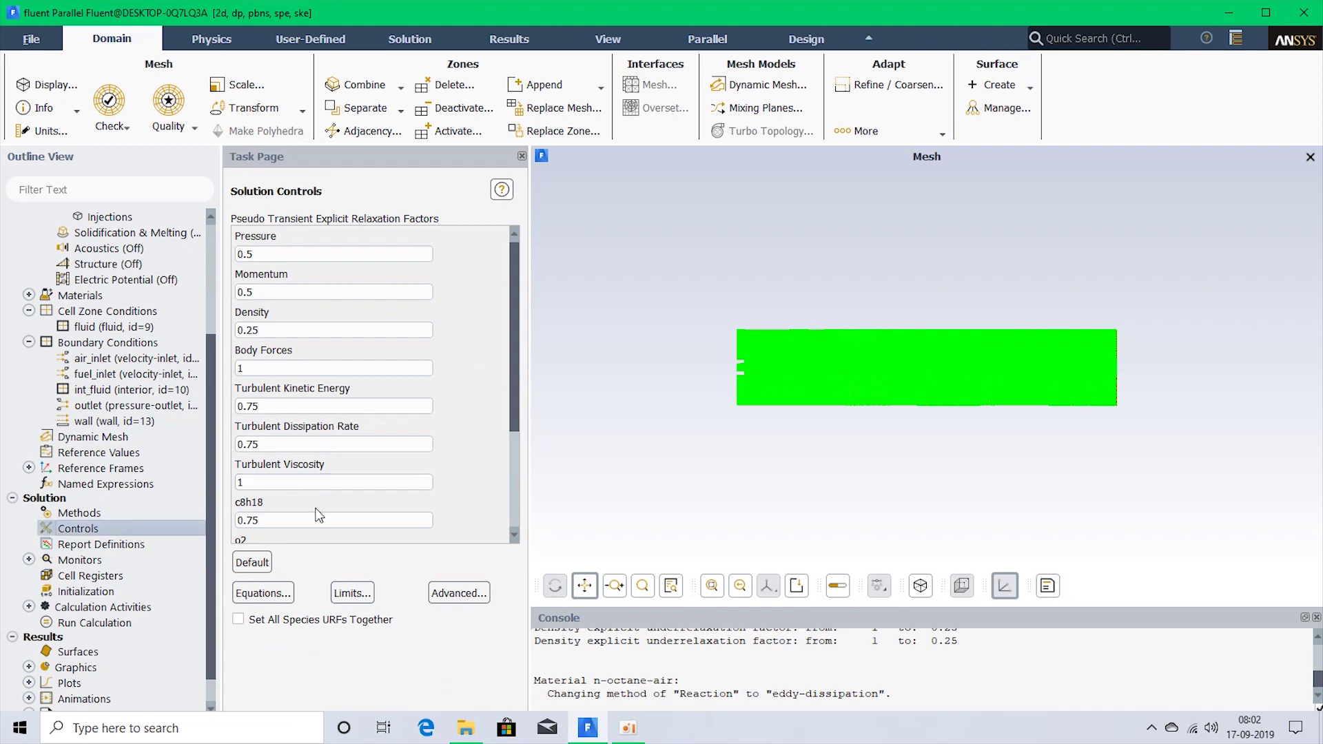
scroll(514, 394, down, 4)
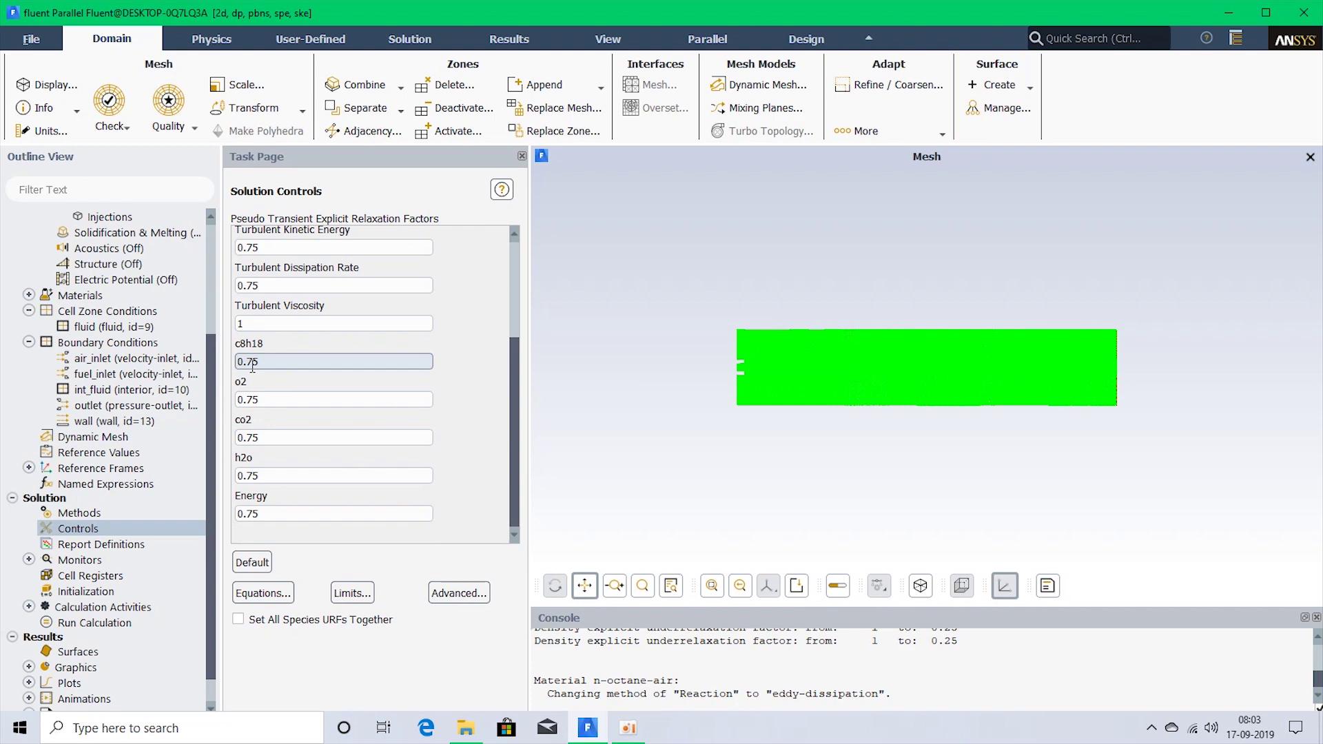
click(252, 362)
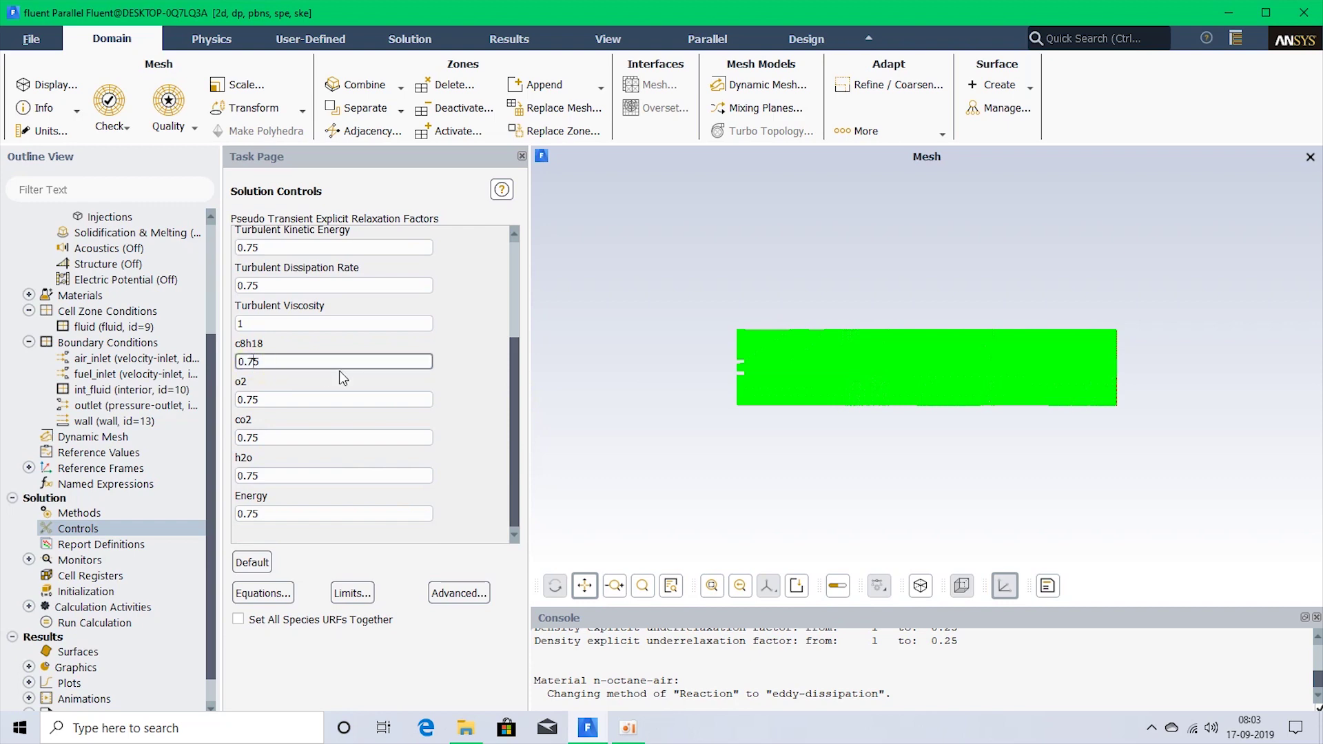
click(252, 401)
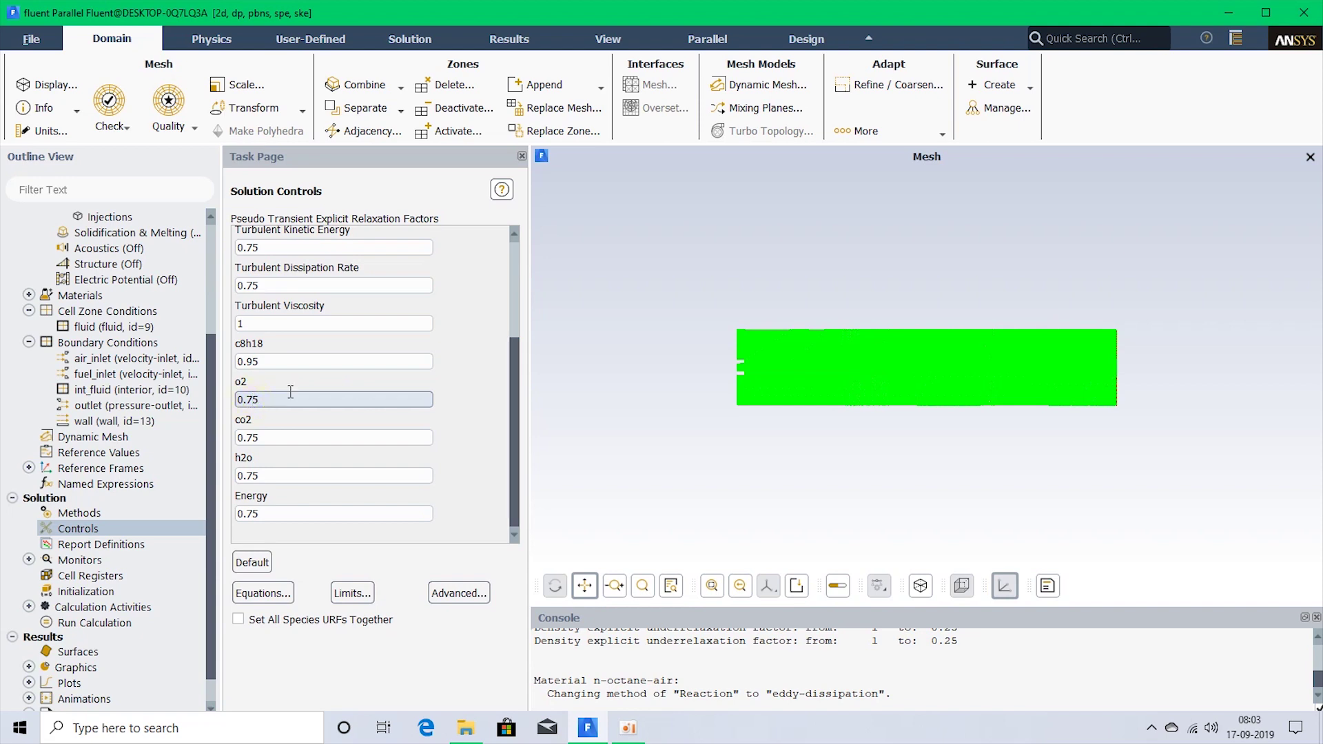
text(9)
click(288, 435)
text(9)
click(253, 476)
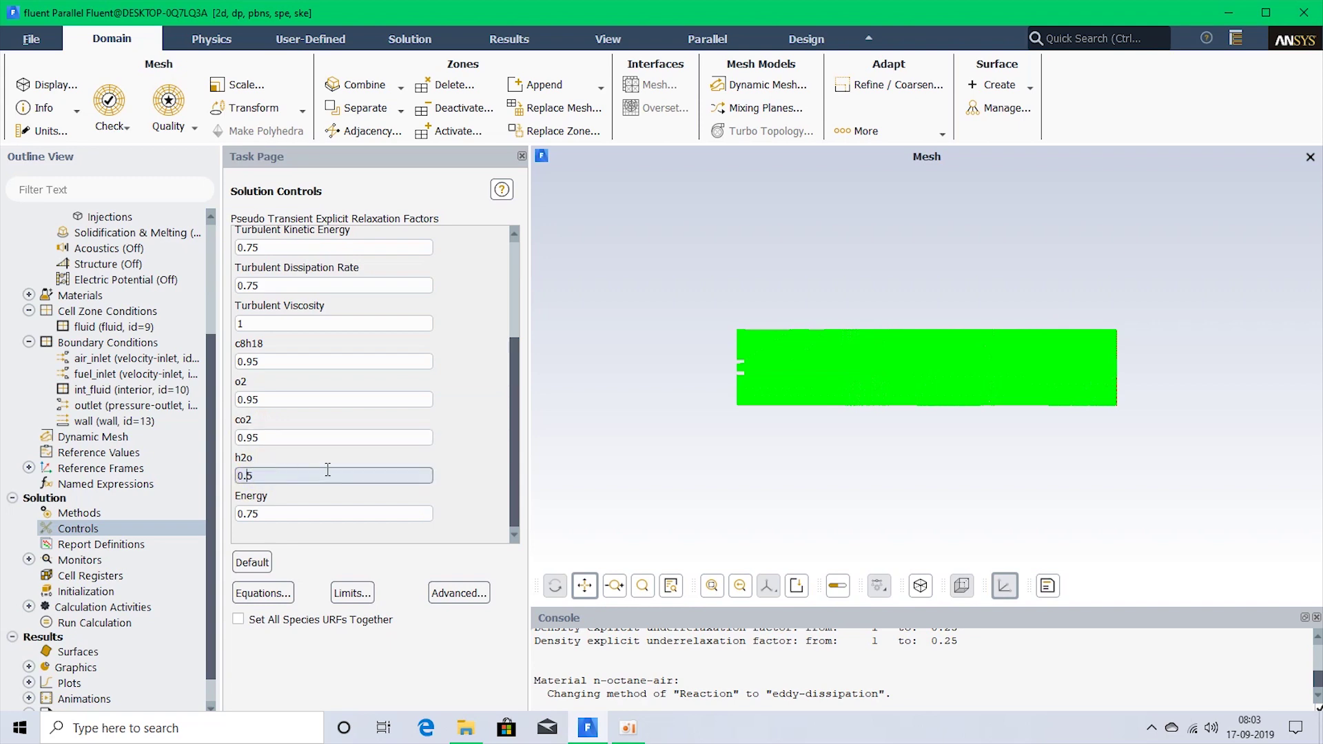
click(255, 513)
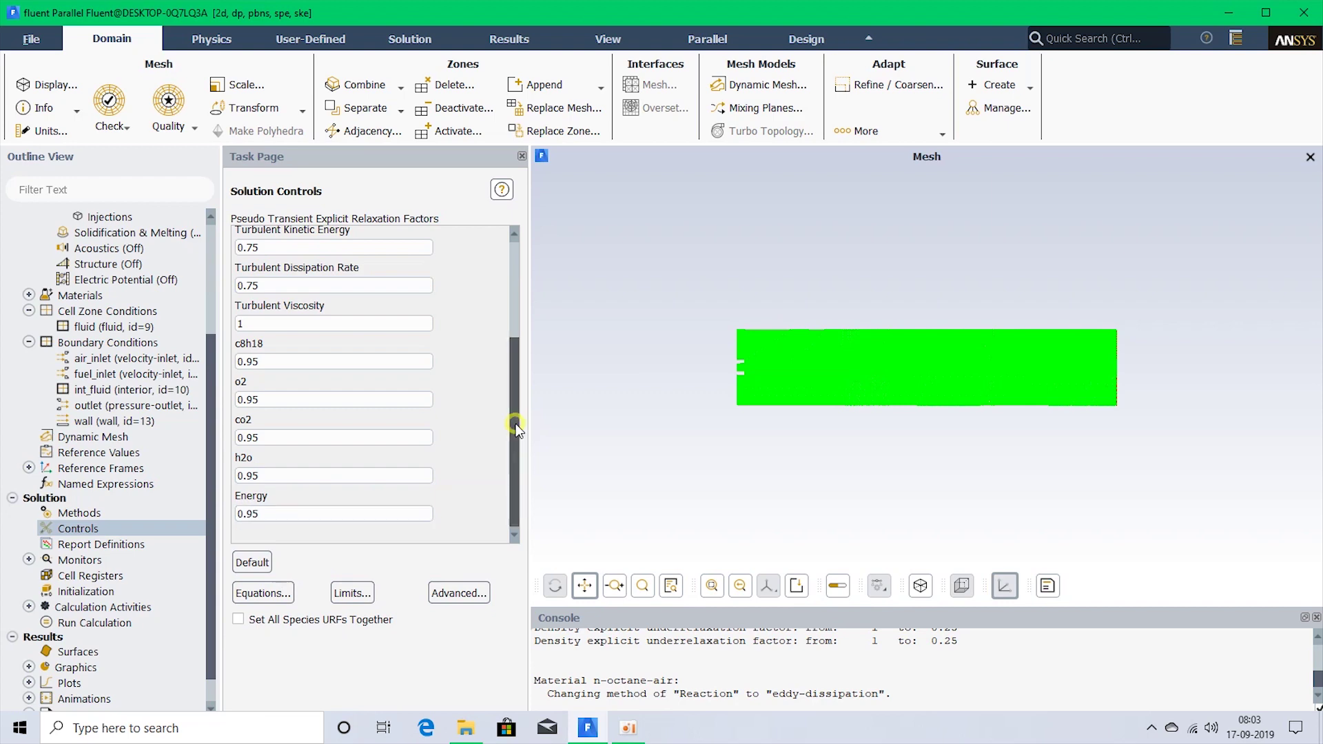
drag(517, 423, 517, 323)
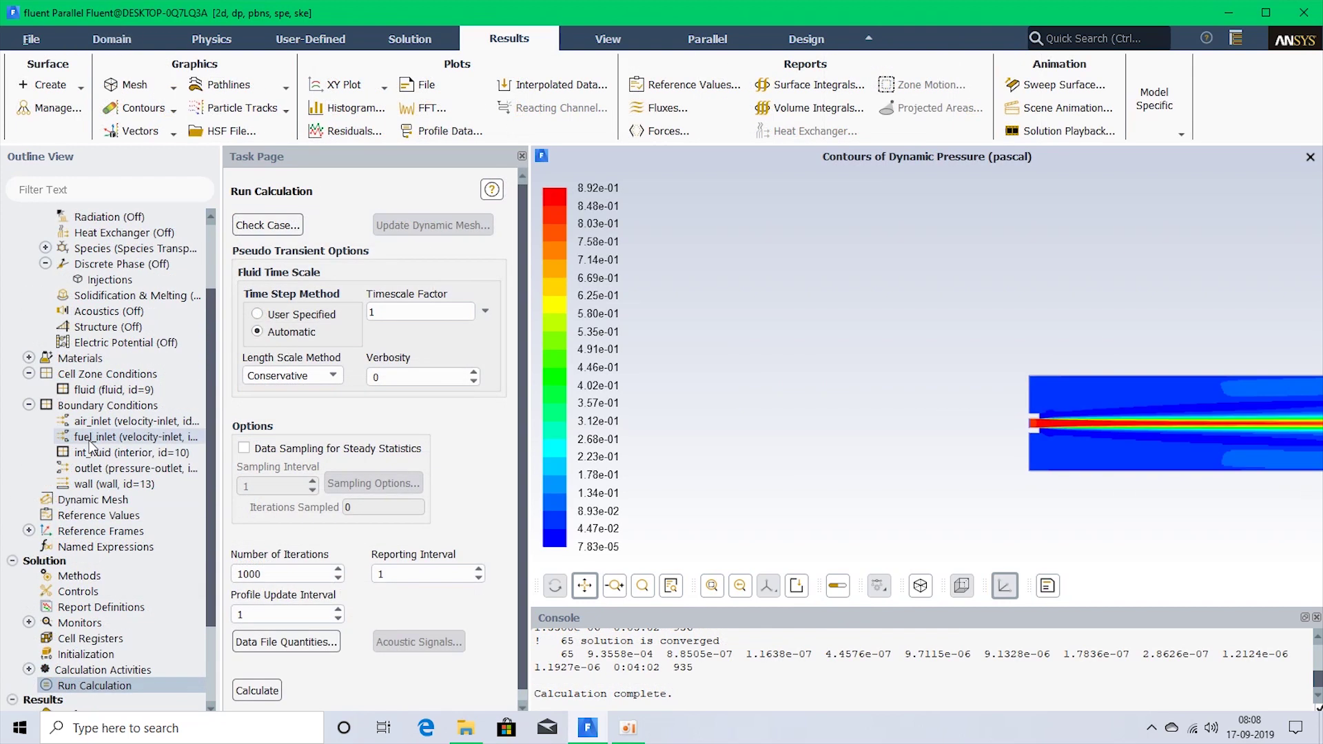
Change the velocity magnitude of the fuel_inlet boundary and accept the inlet conditions.
double_click(90, 441)
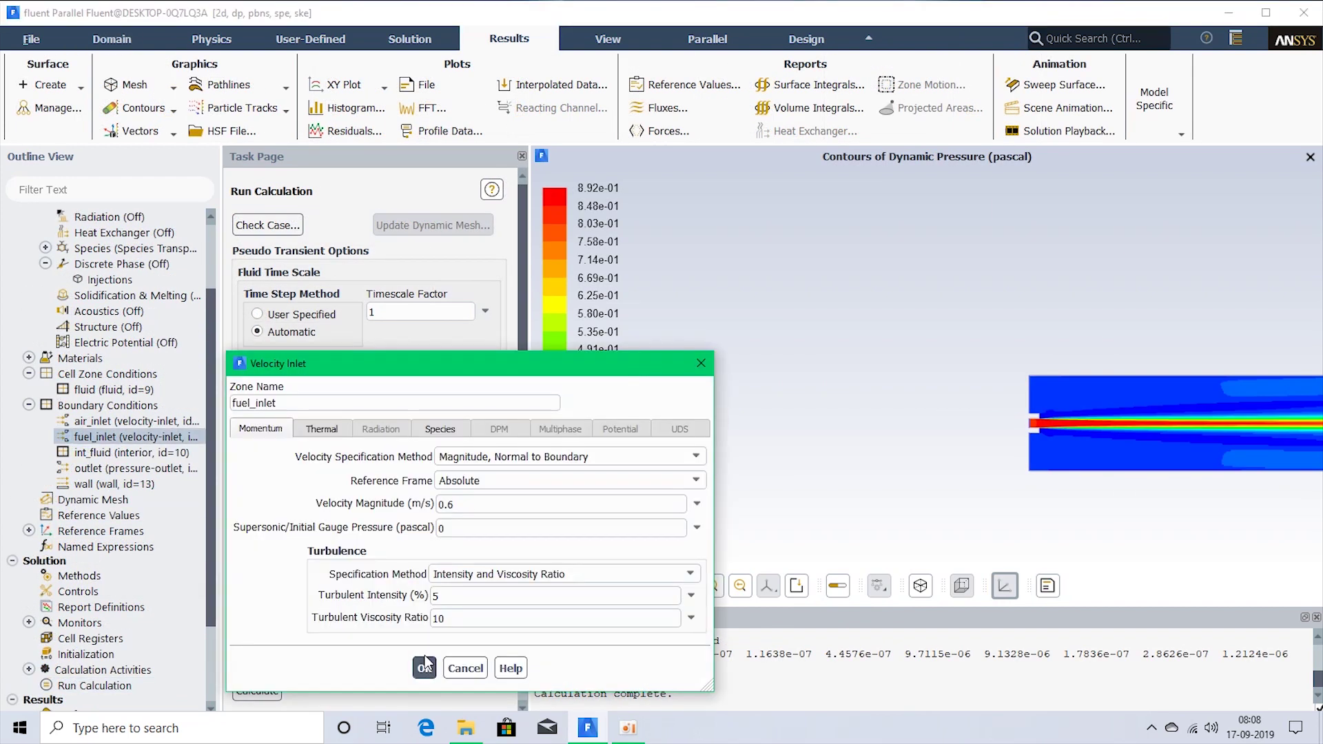
drag(498, 508, 338, 517)
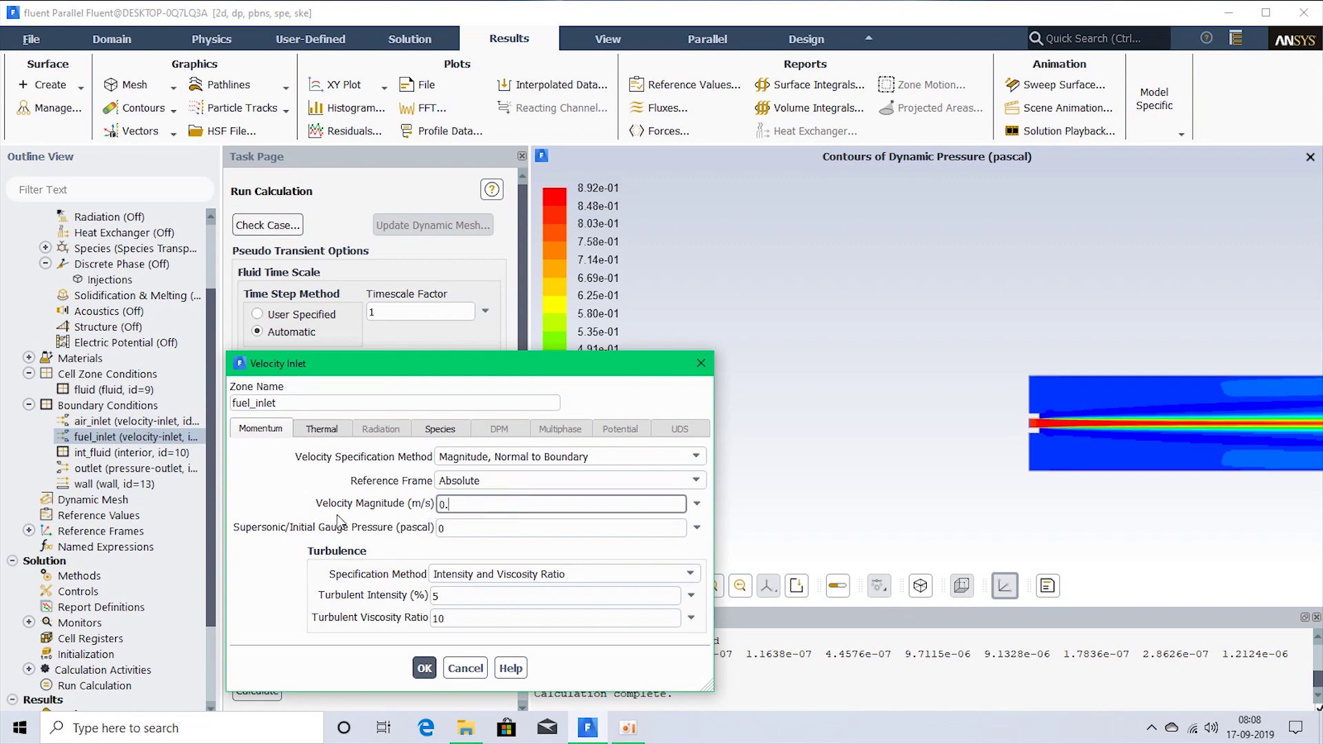
click(425, 669)
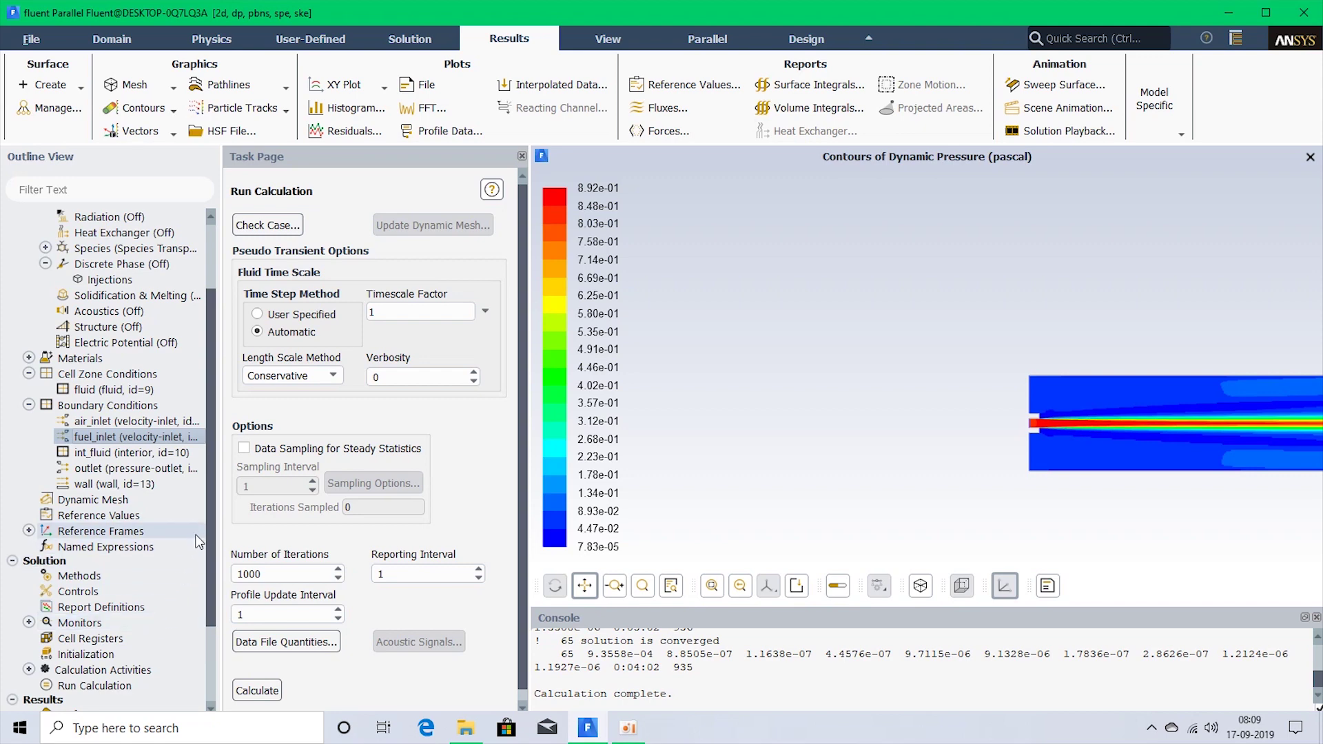
Initialize the solution with standard initialization computed from air_inlet, discarding the unsaved solution data.
drag(209, 559, 217, 654)
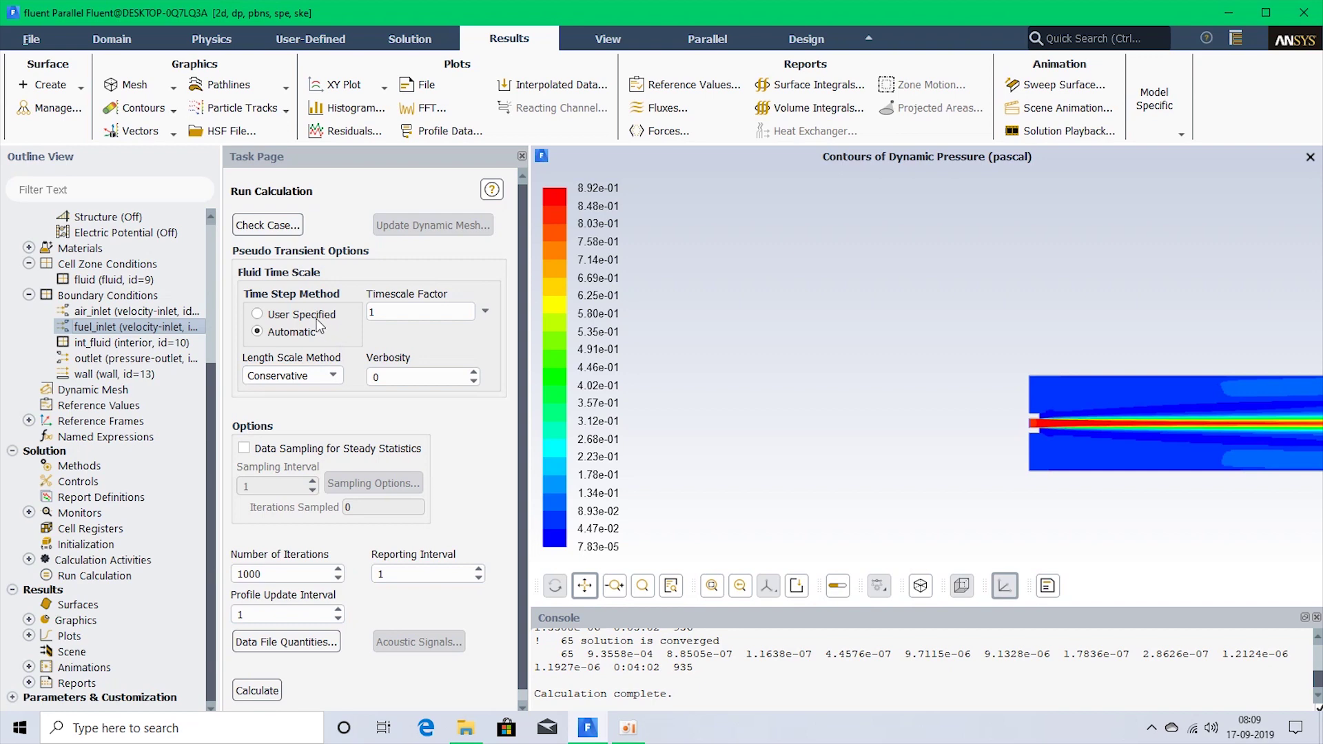
double_click(97, 545)
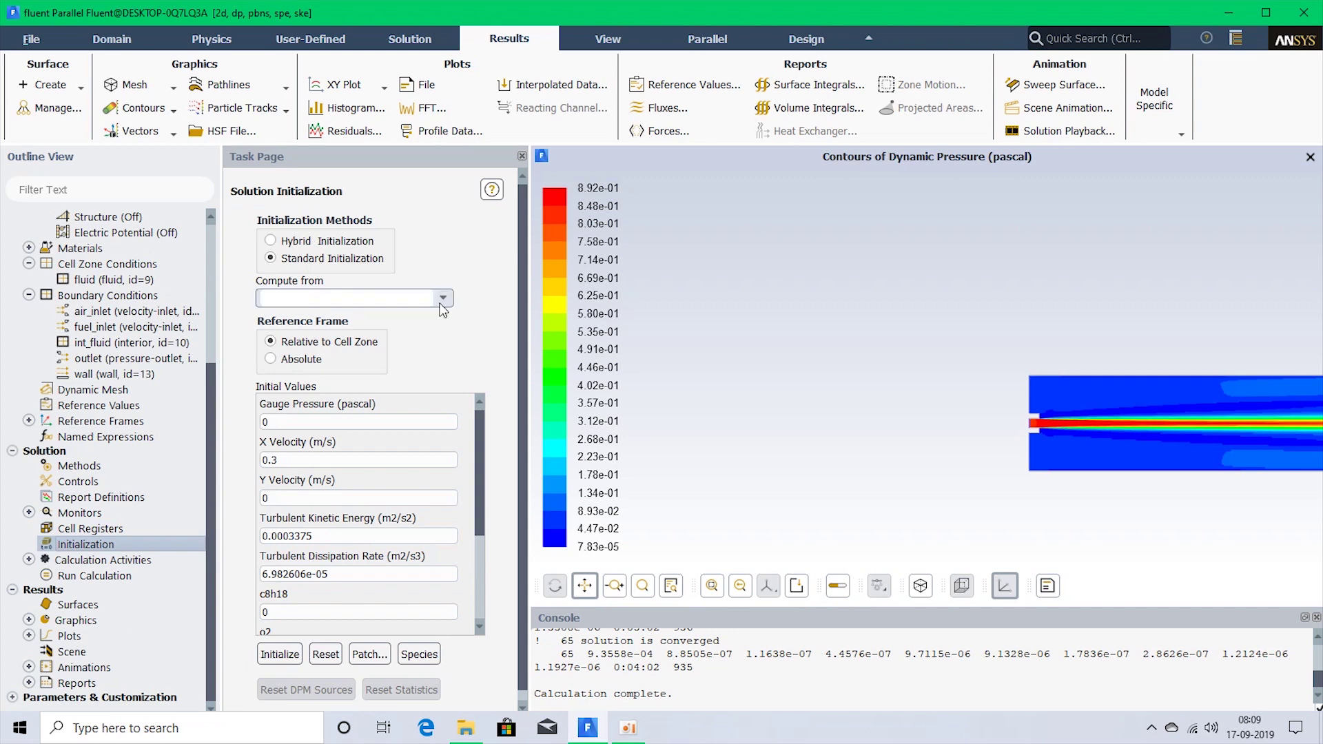
click(445, 298)
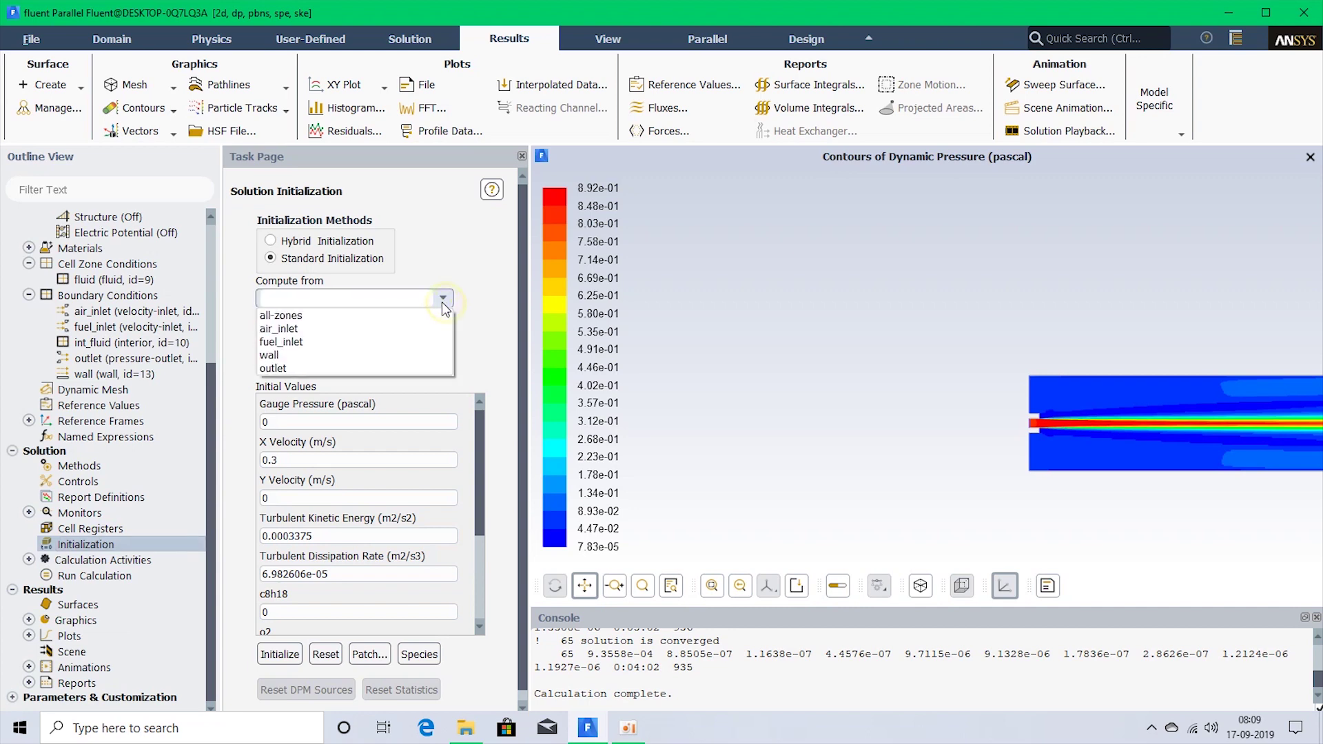
click(362, 321)
click(279, 654)
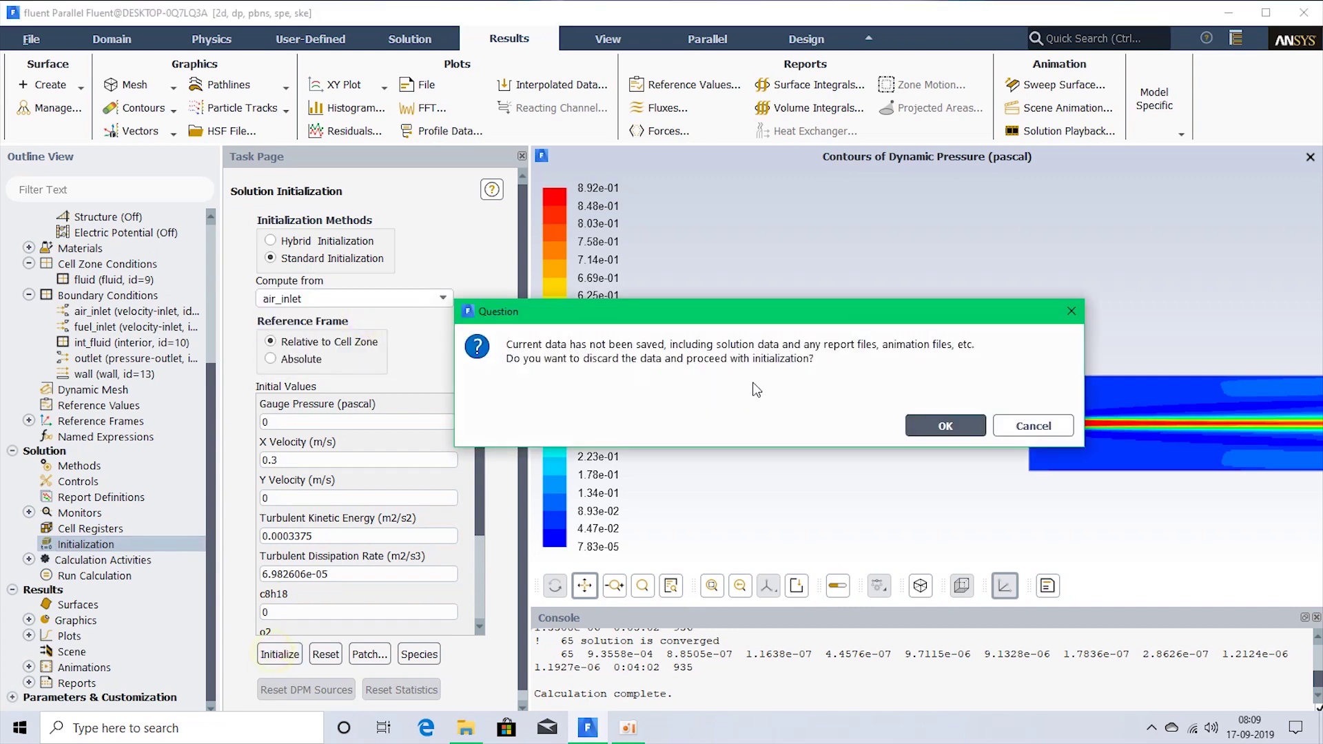
click(968, 427)
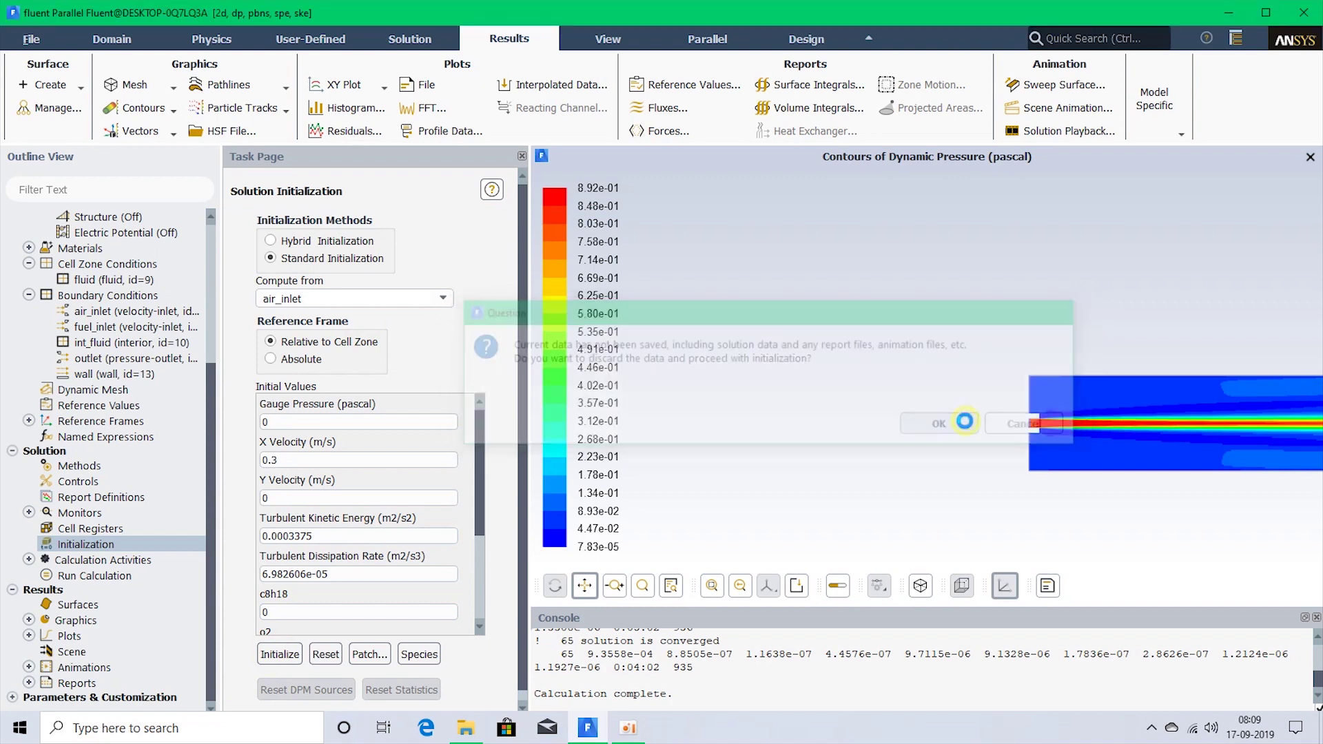
Run the calculation with the existing iteration settings until it completes.
click(119, 581)
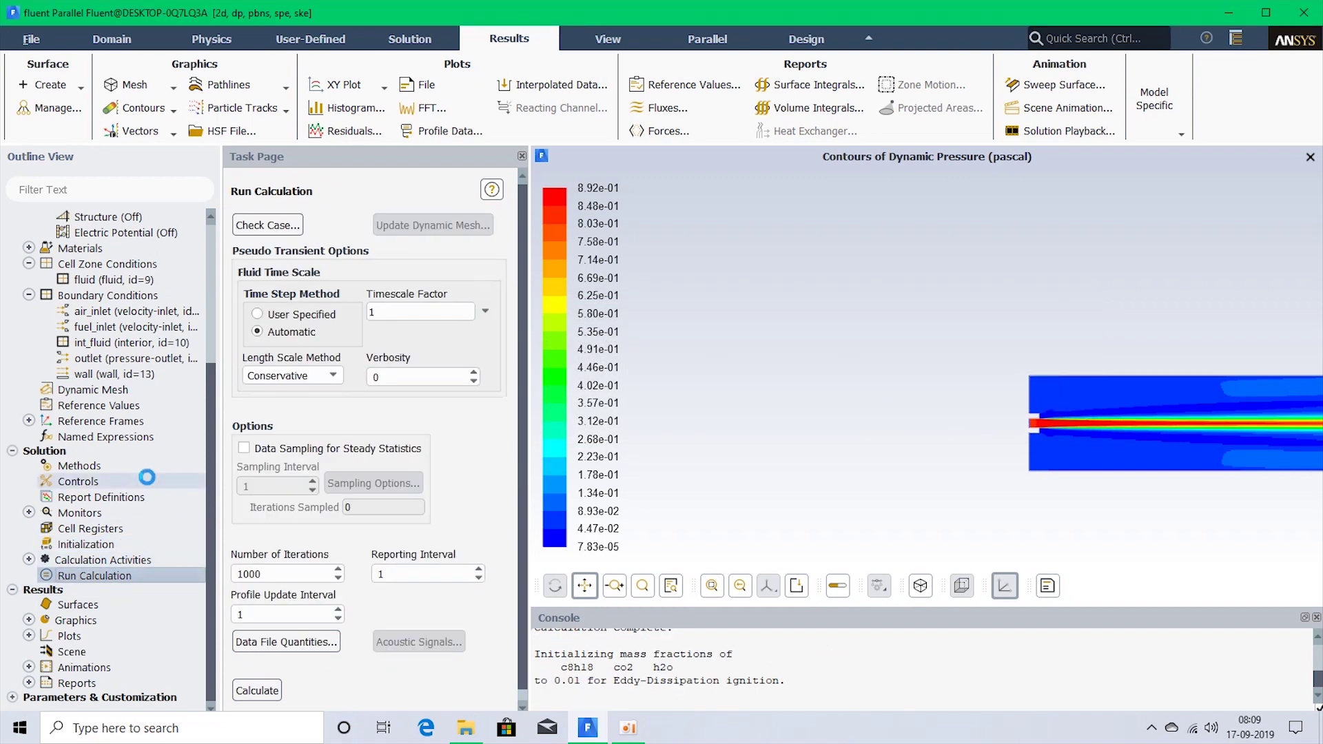
click(257, 689)
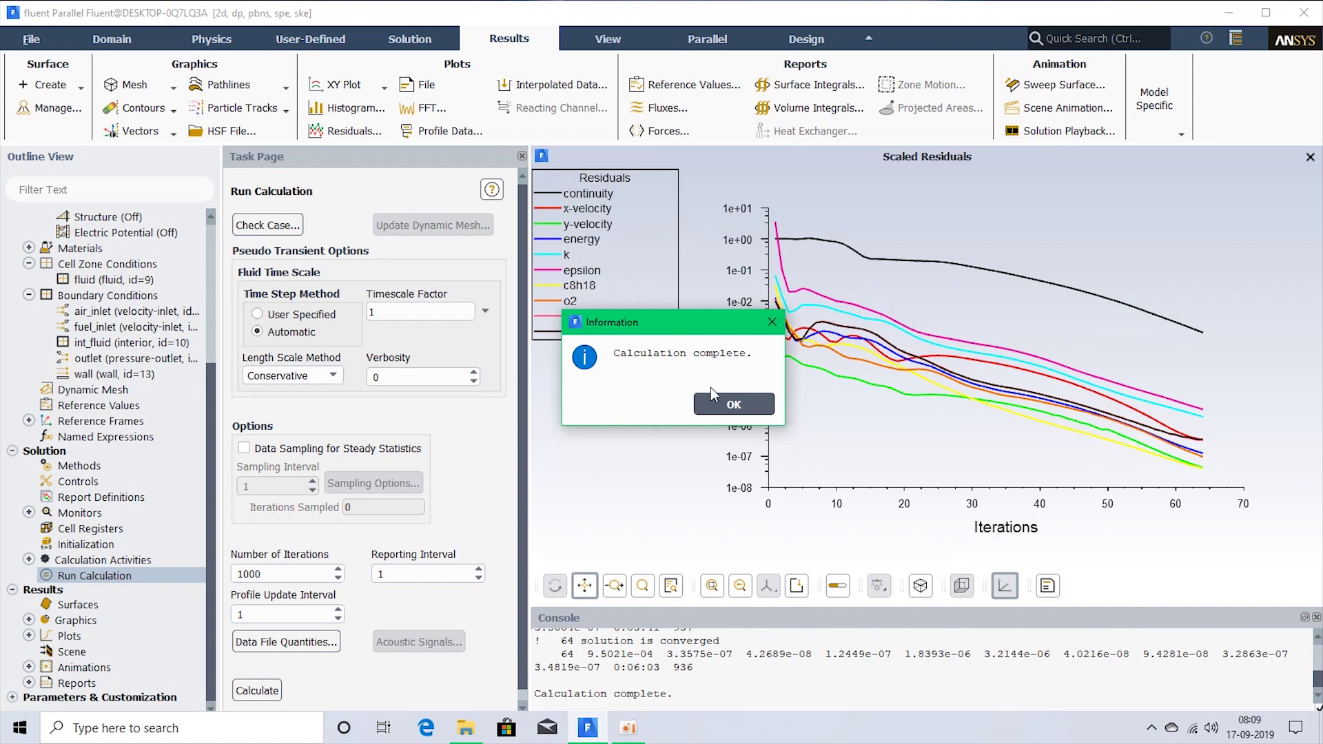
click(729, 403)
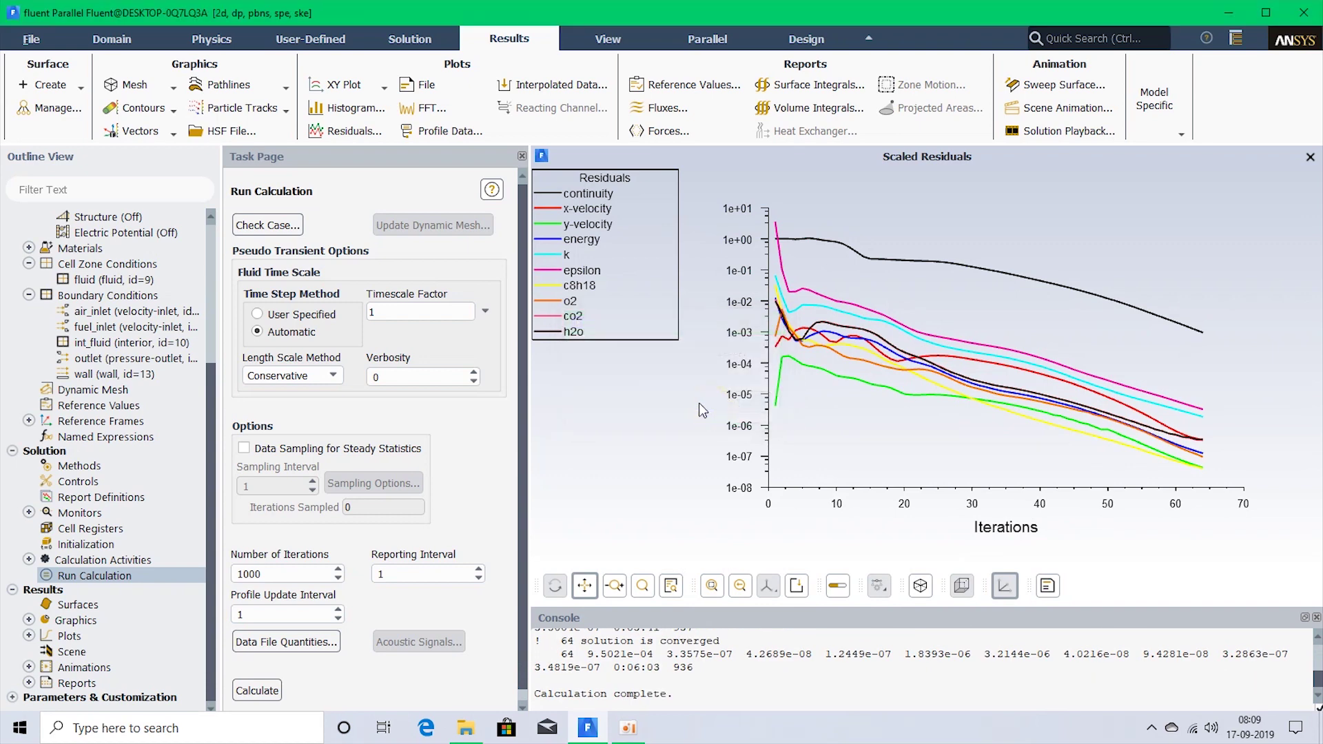
Display filled contours of dynamic pressure for the new solution.
click(157, 108)
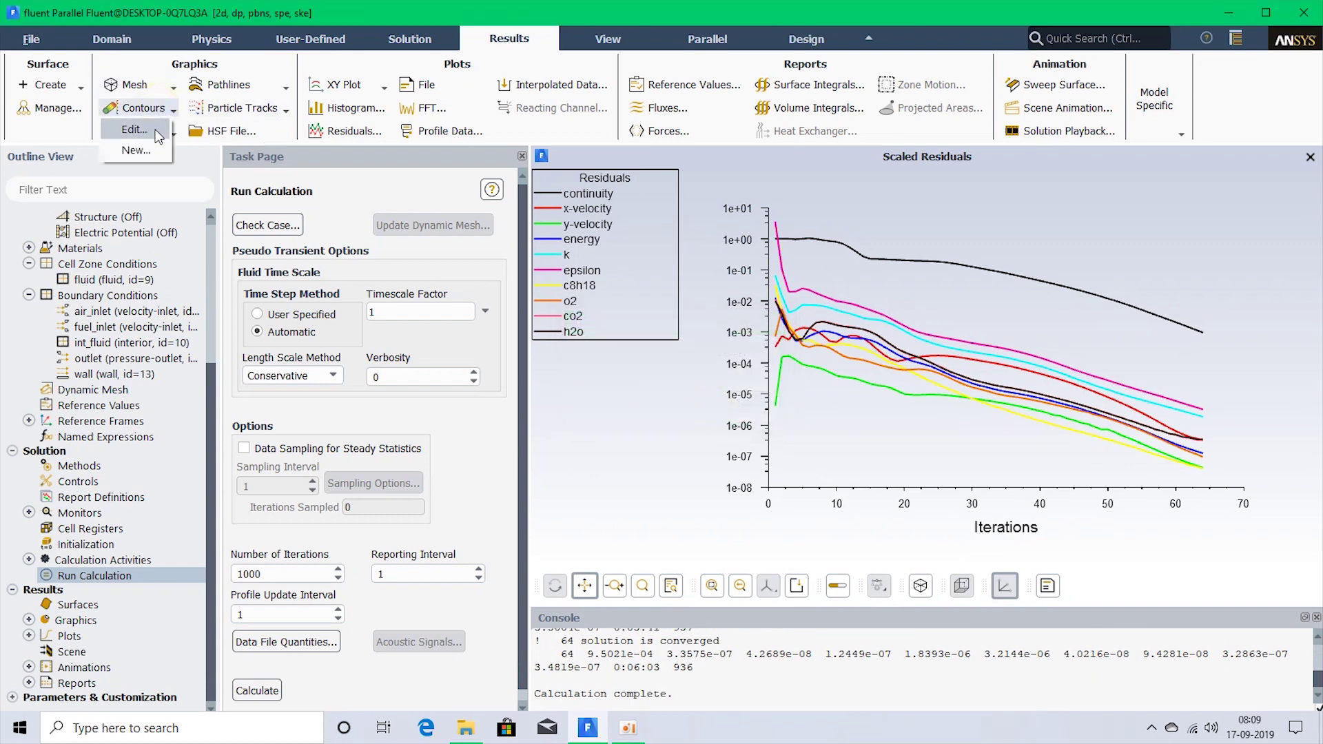
click(128, 137)
click(273, 570)
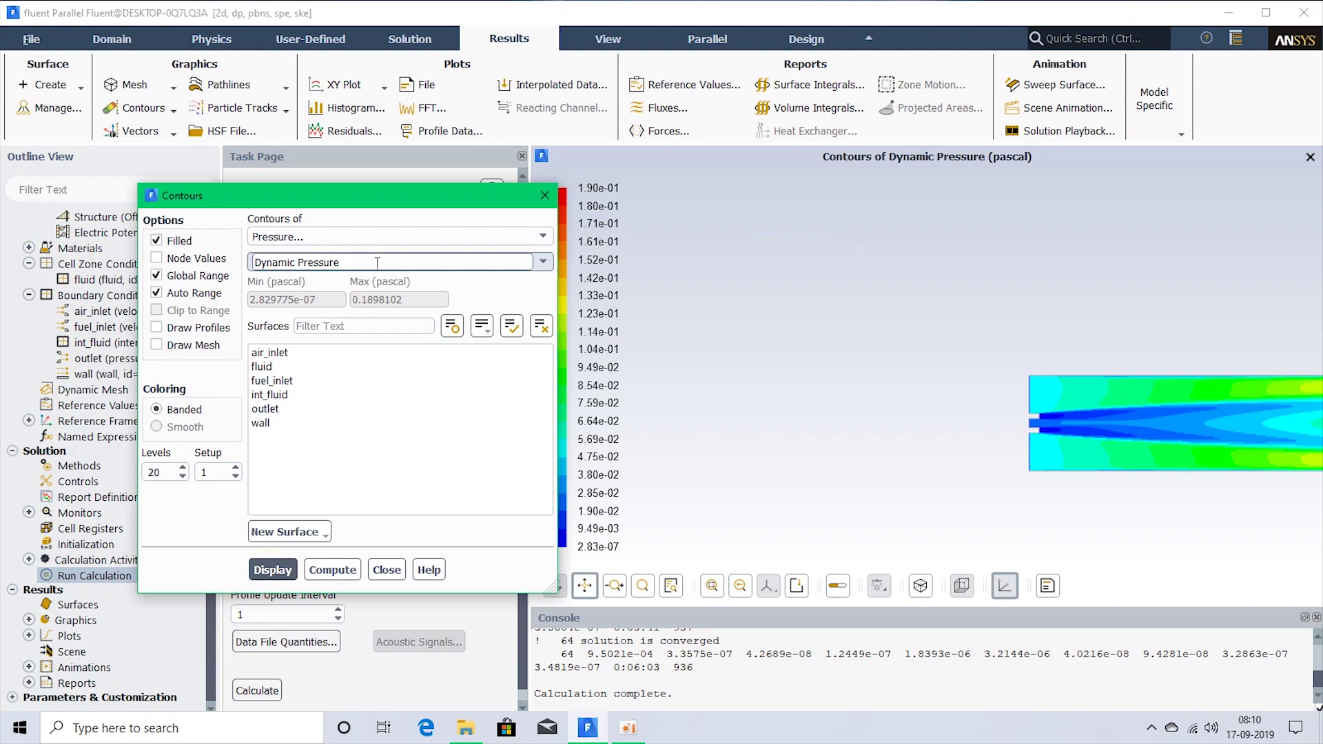
Display filled contours of static temperature with the whole domain in view.
click(543, 236)
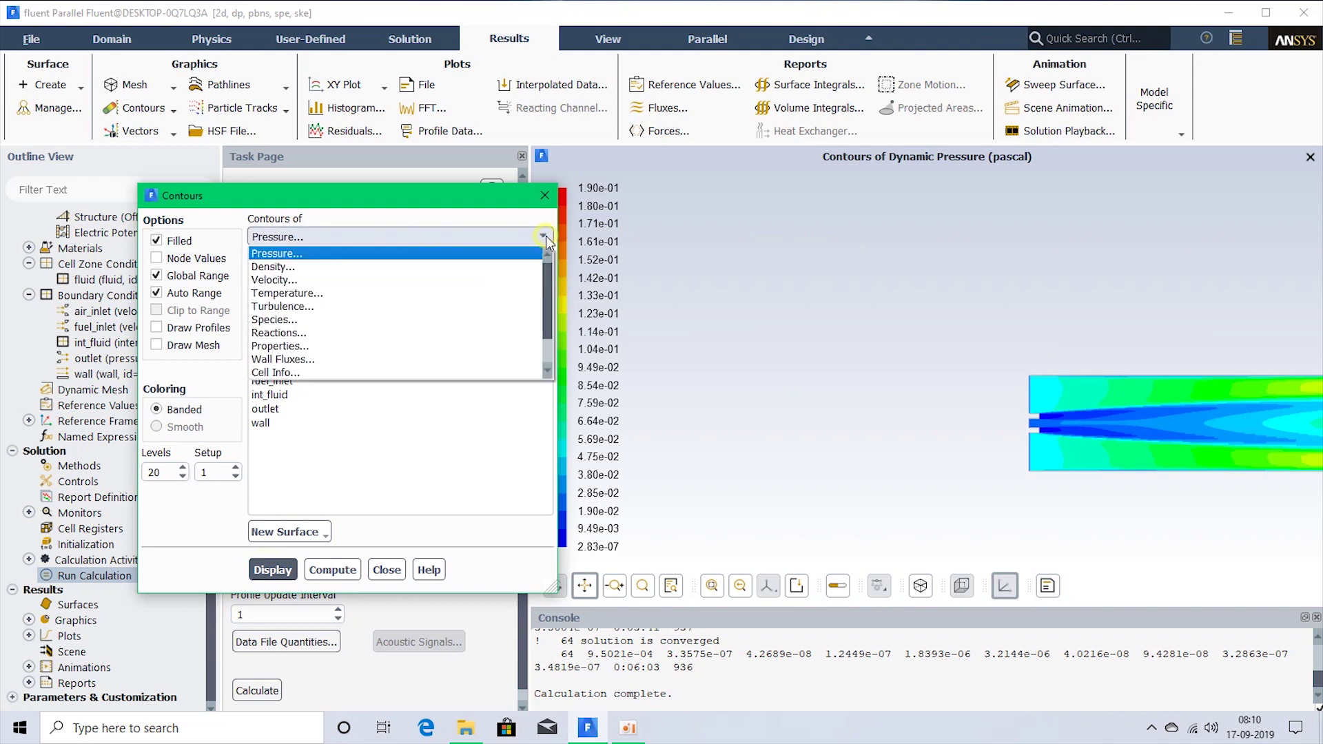
click(408, 293)
click(268, 567)
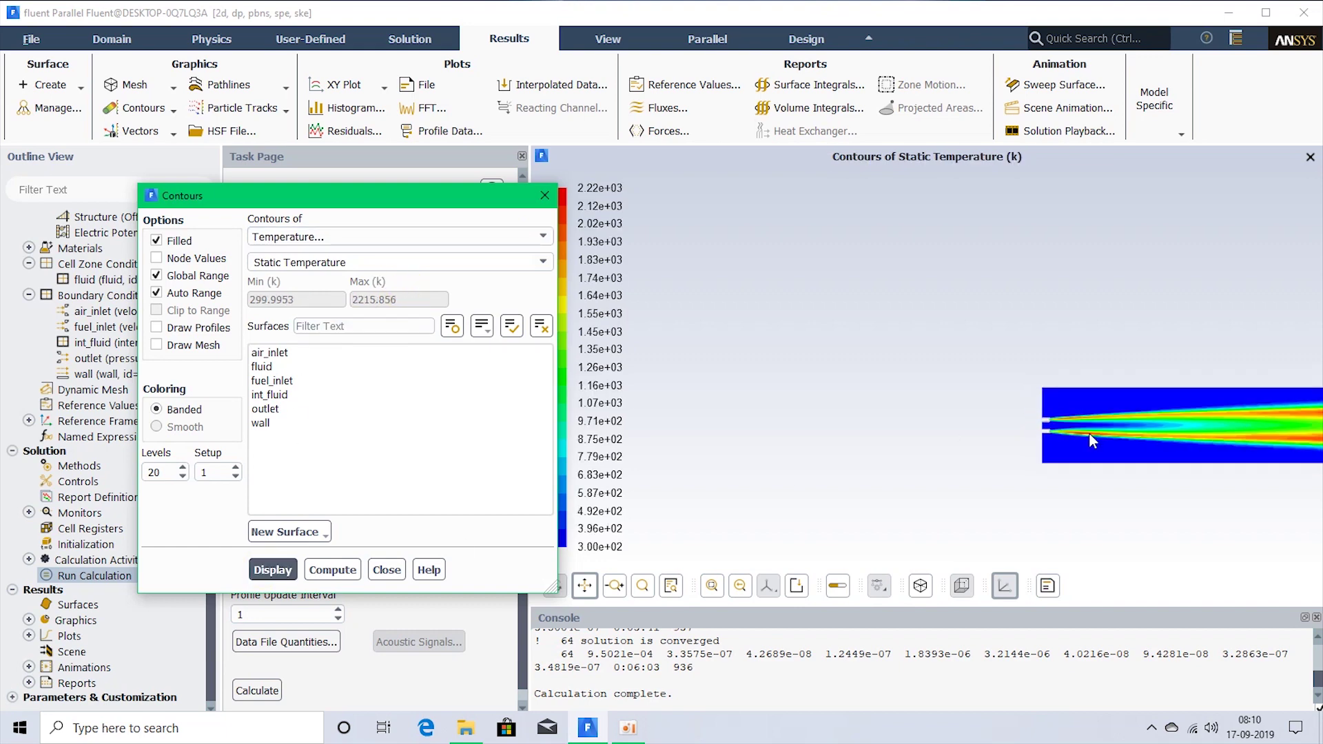
scroll(1089, 433, down, 2)
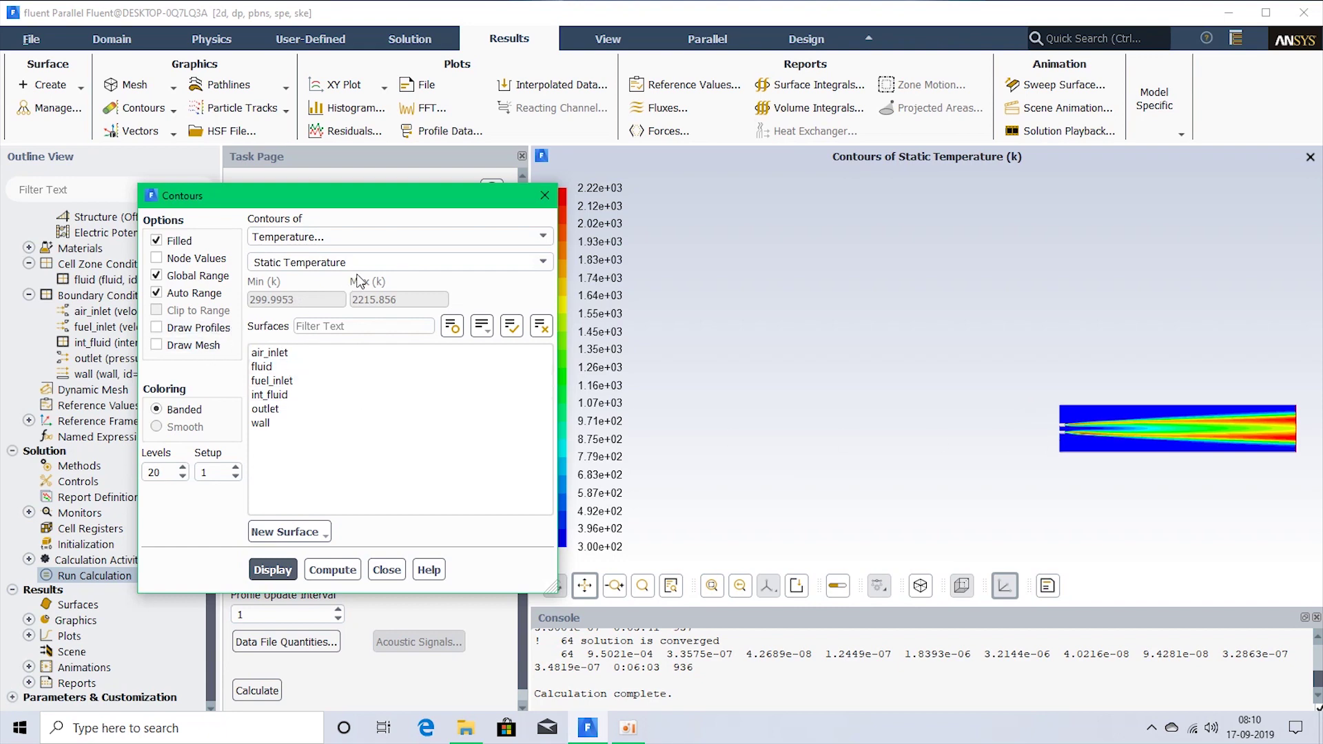
click(543, 264)
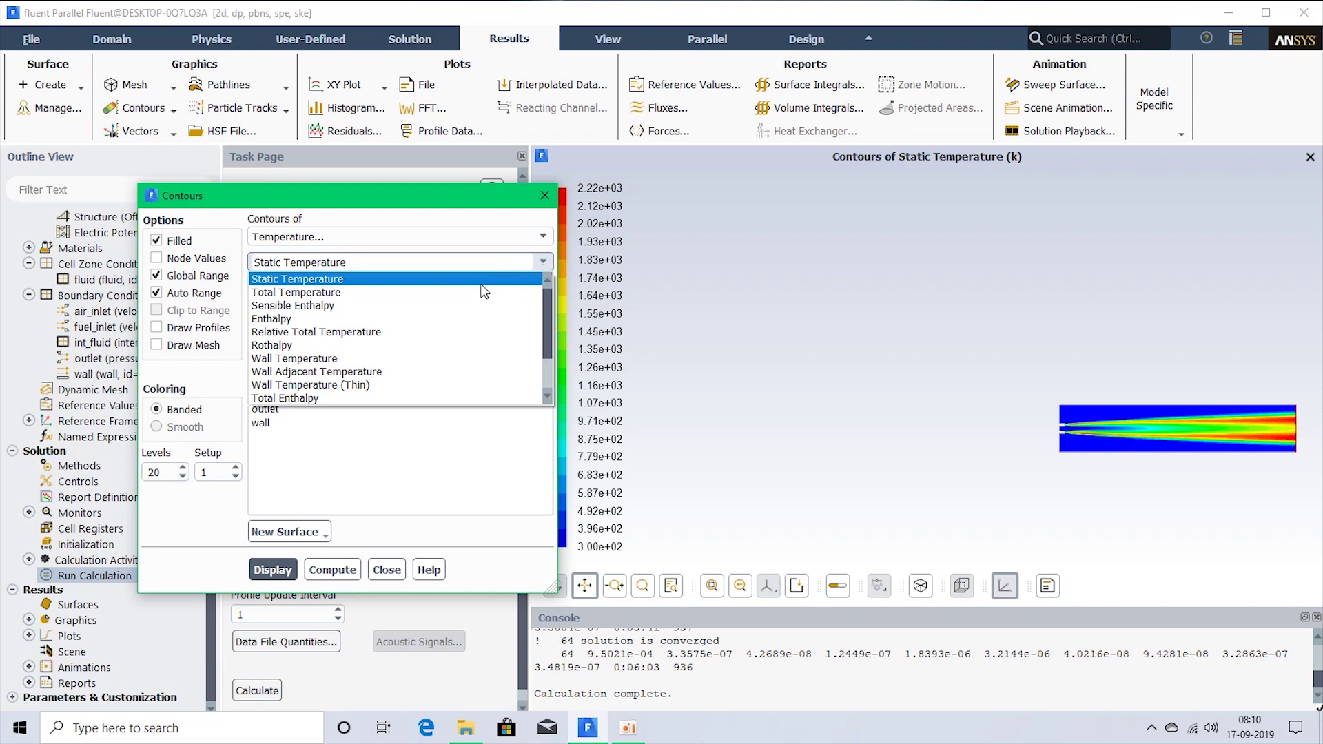
click(359, 446)
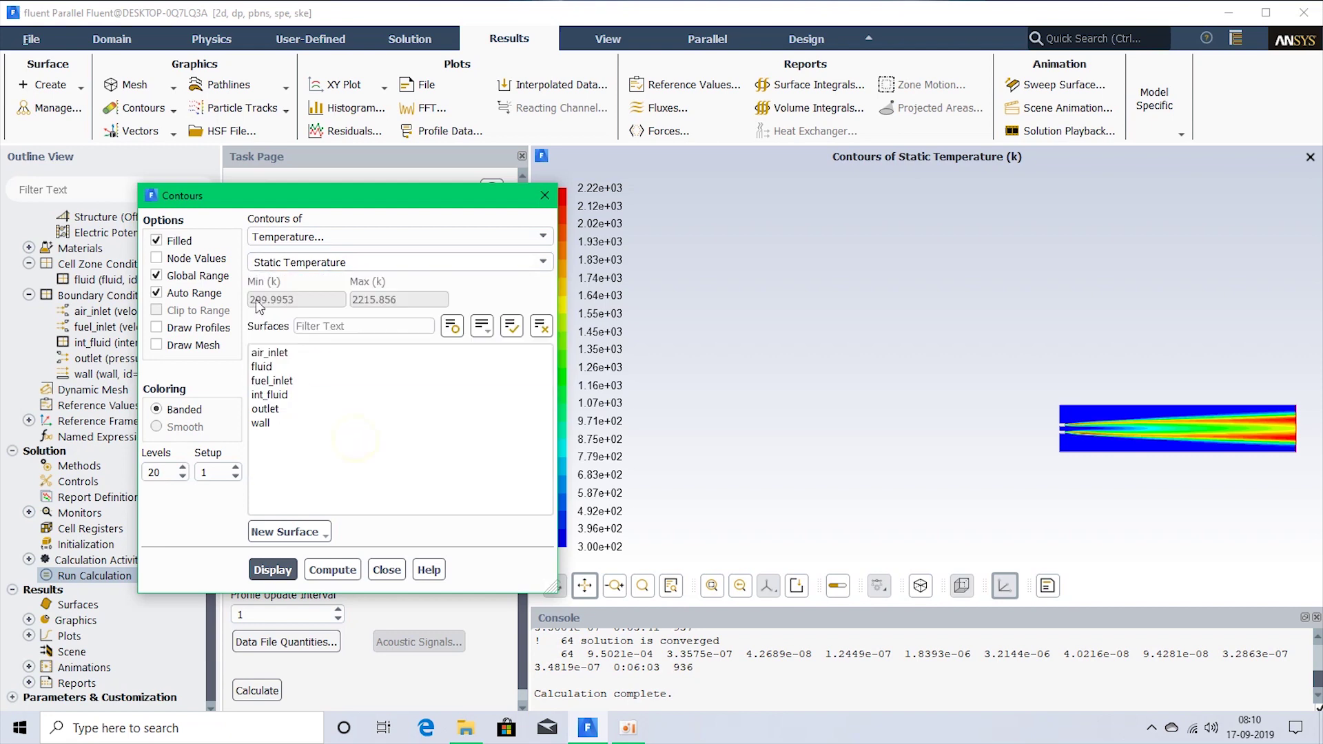
click(335, 238)
click(334, 238)
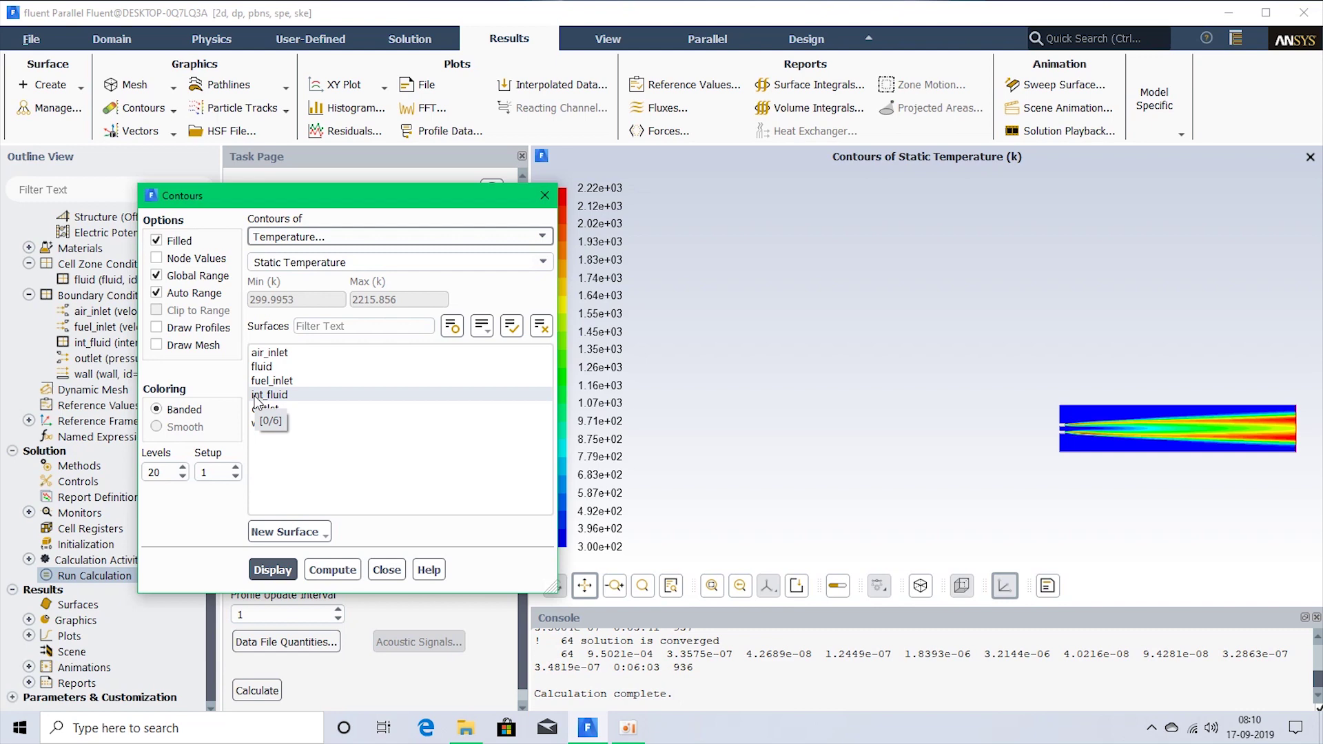
click(364, 267)
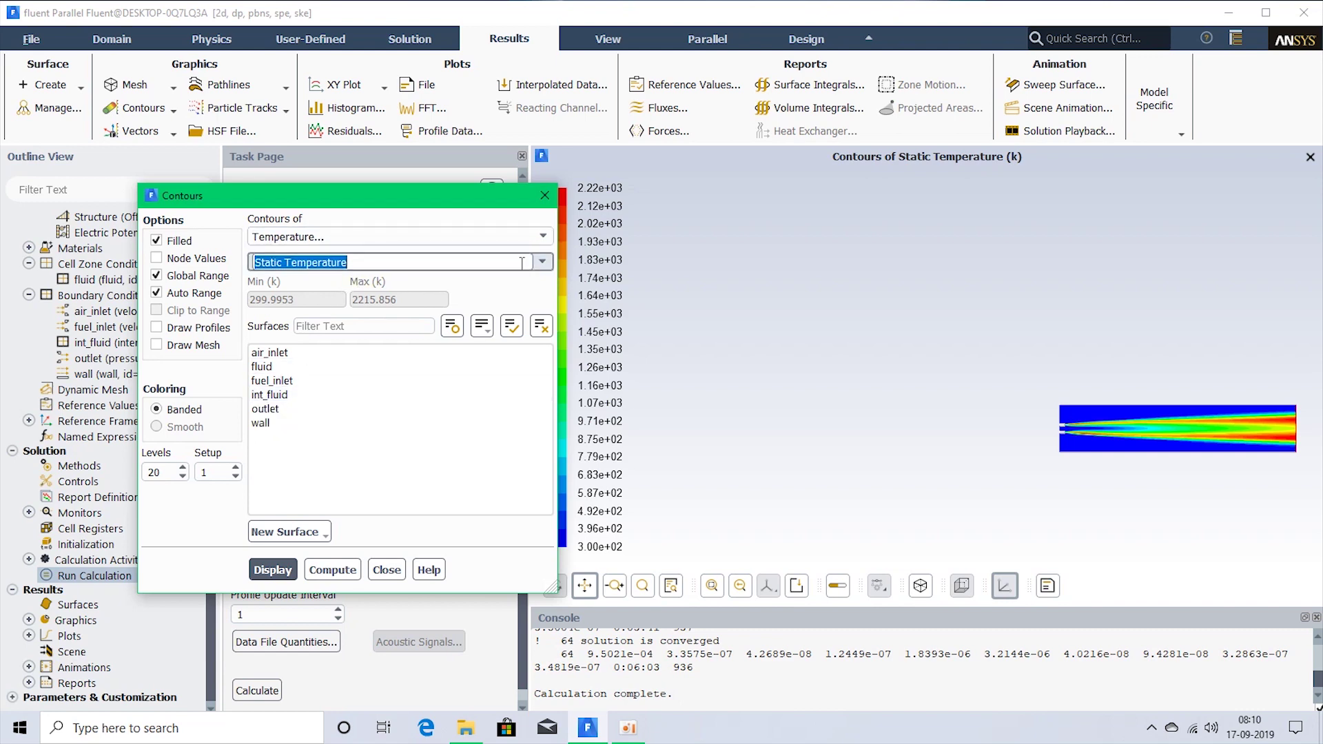
Display filled species contours of the c8h18 mass fraction, close the contour settings and fit the domain to the view.
click(544, 237)
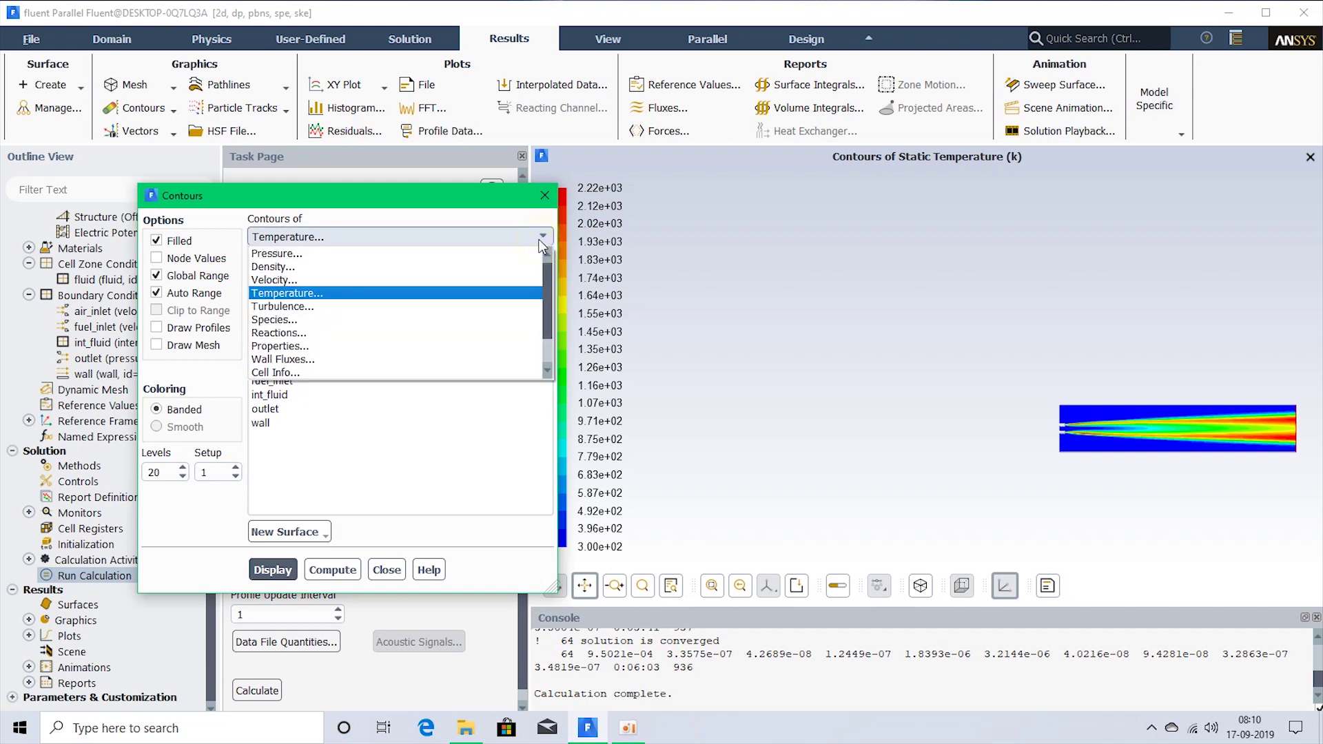
click(340, 321)
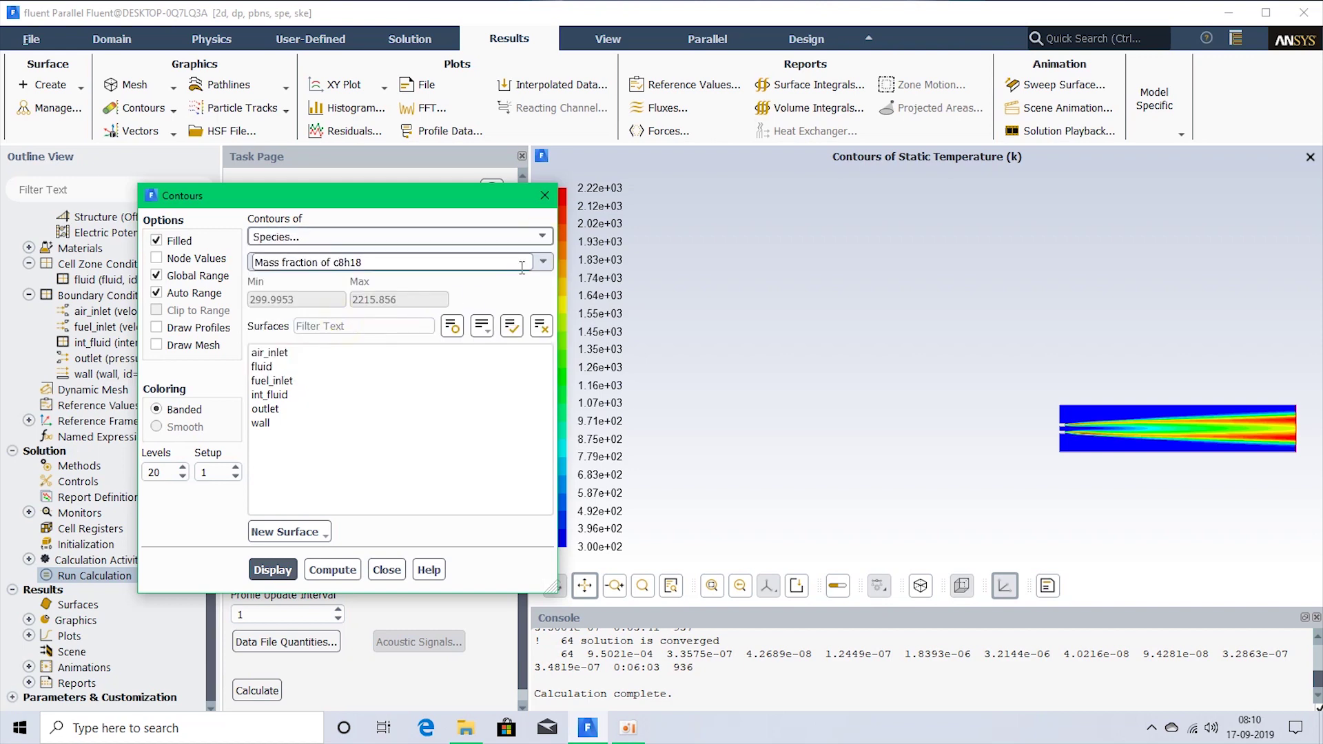
click(263, 570)
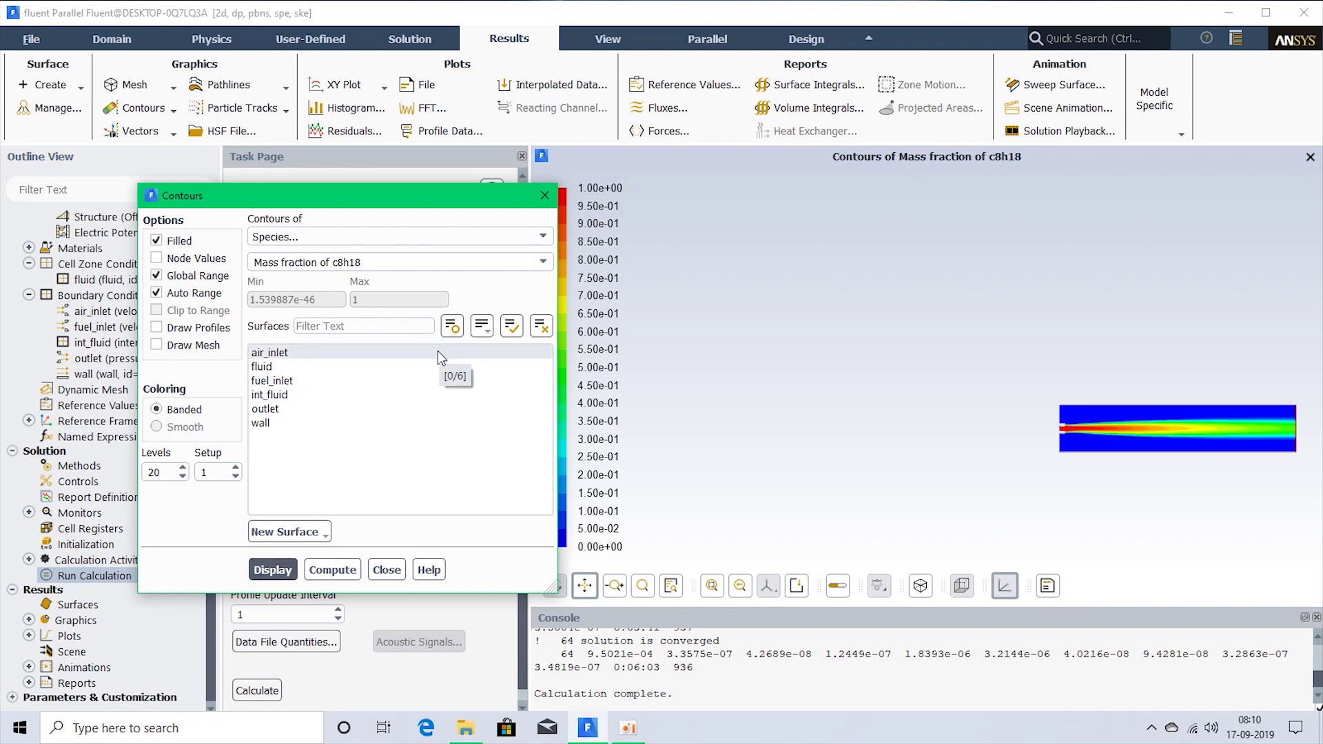
click(385, 569)
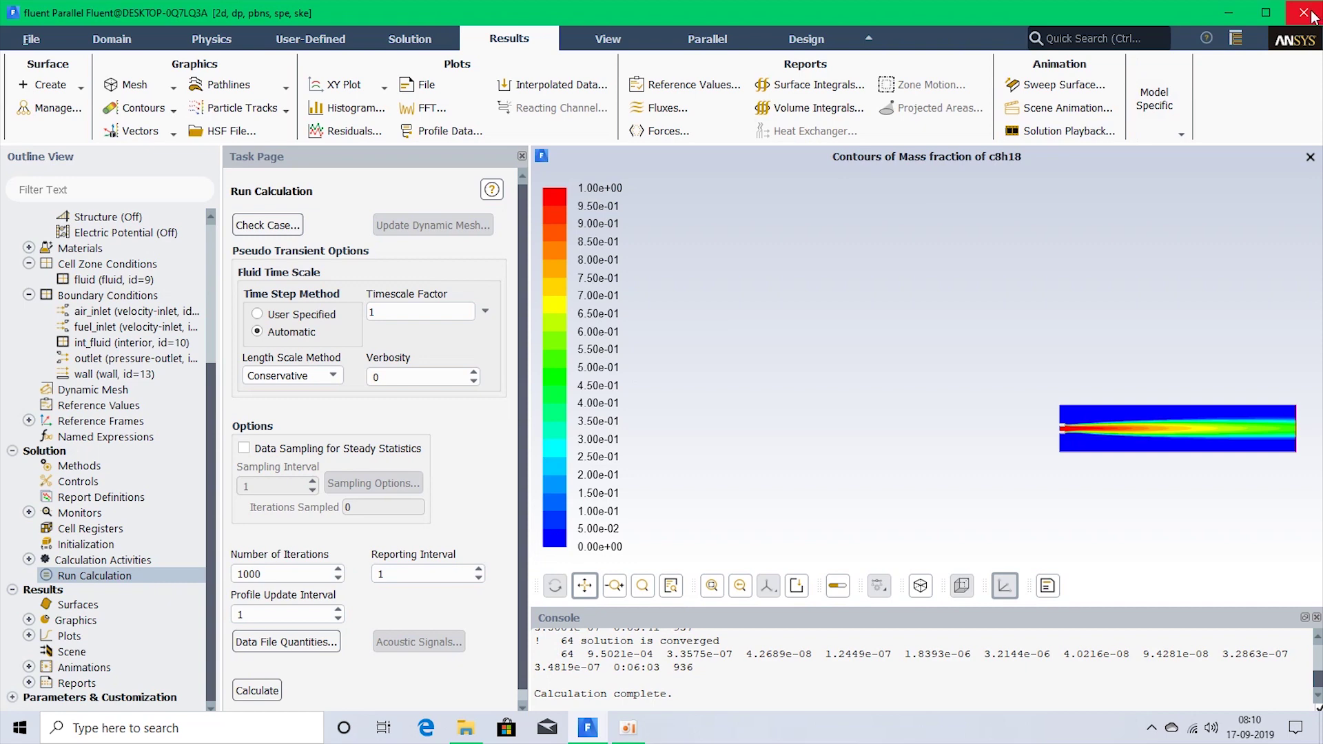
scroll(1097, 421, up, 1)
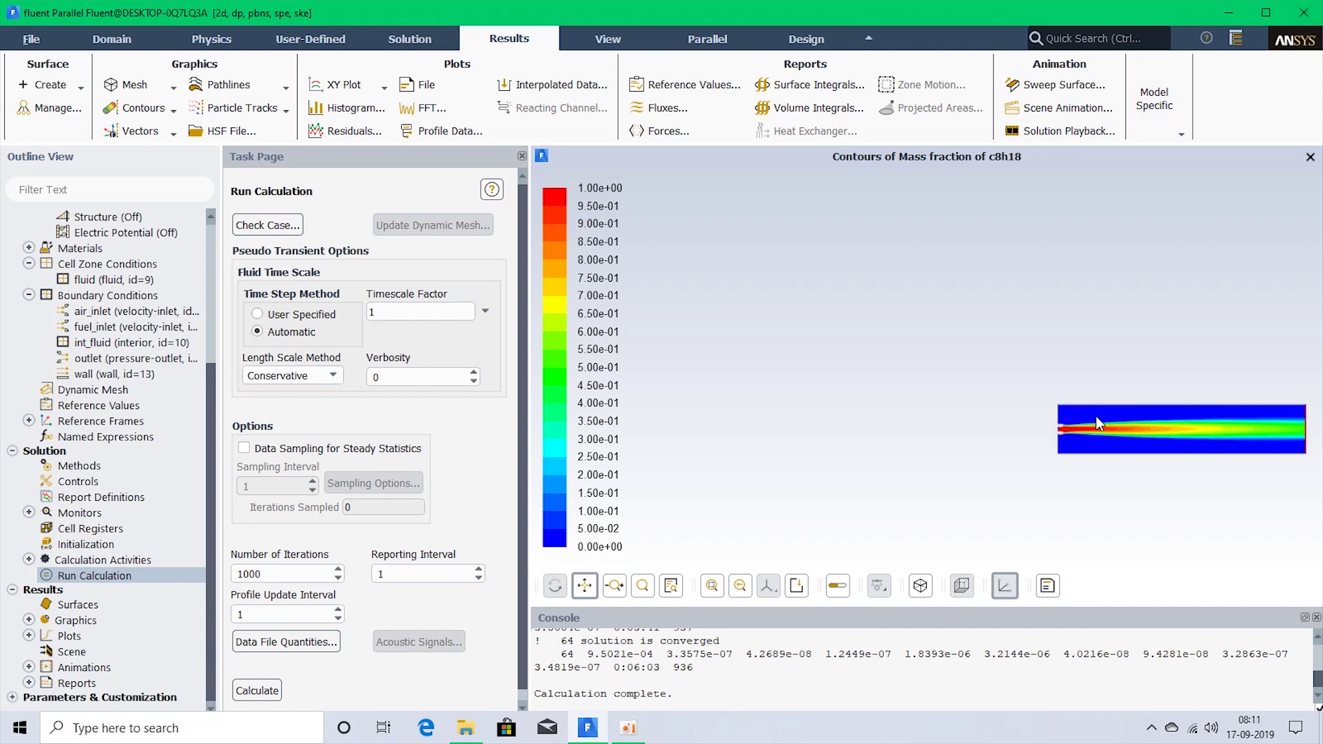
click(712, 585)
scroll(820, 399, down, 1)
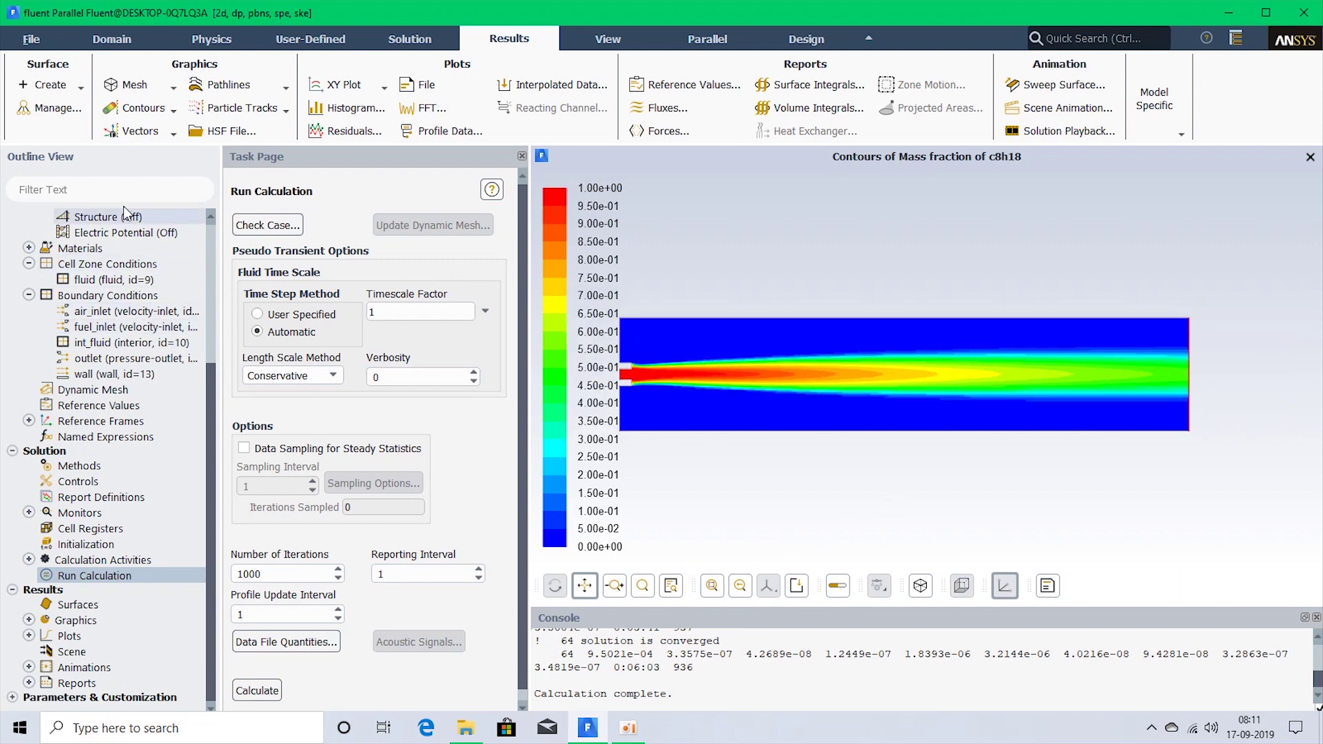
Display filled contours of static pressure over the whole domain.
click(159, 110)
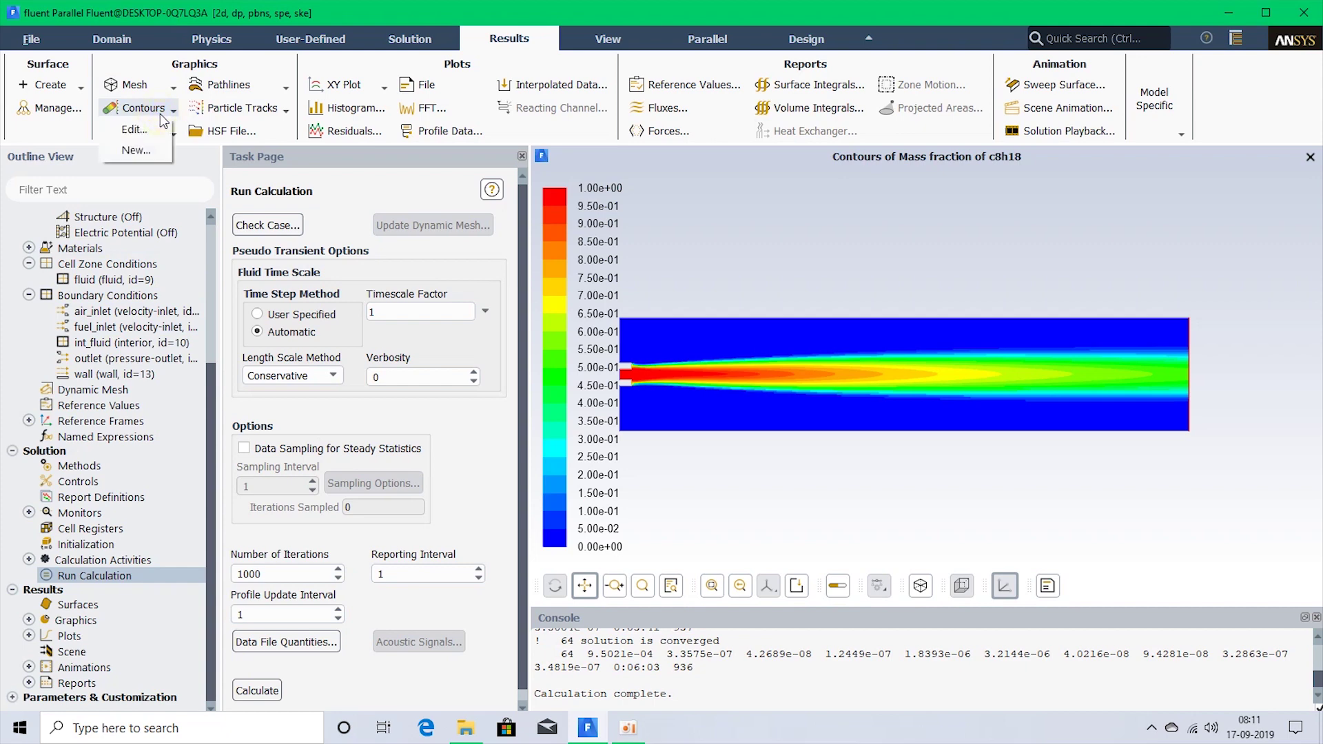
click(219, 108)
click(146, 112)
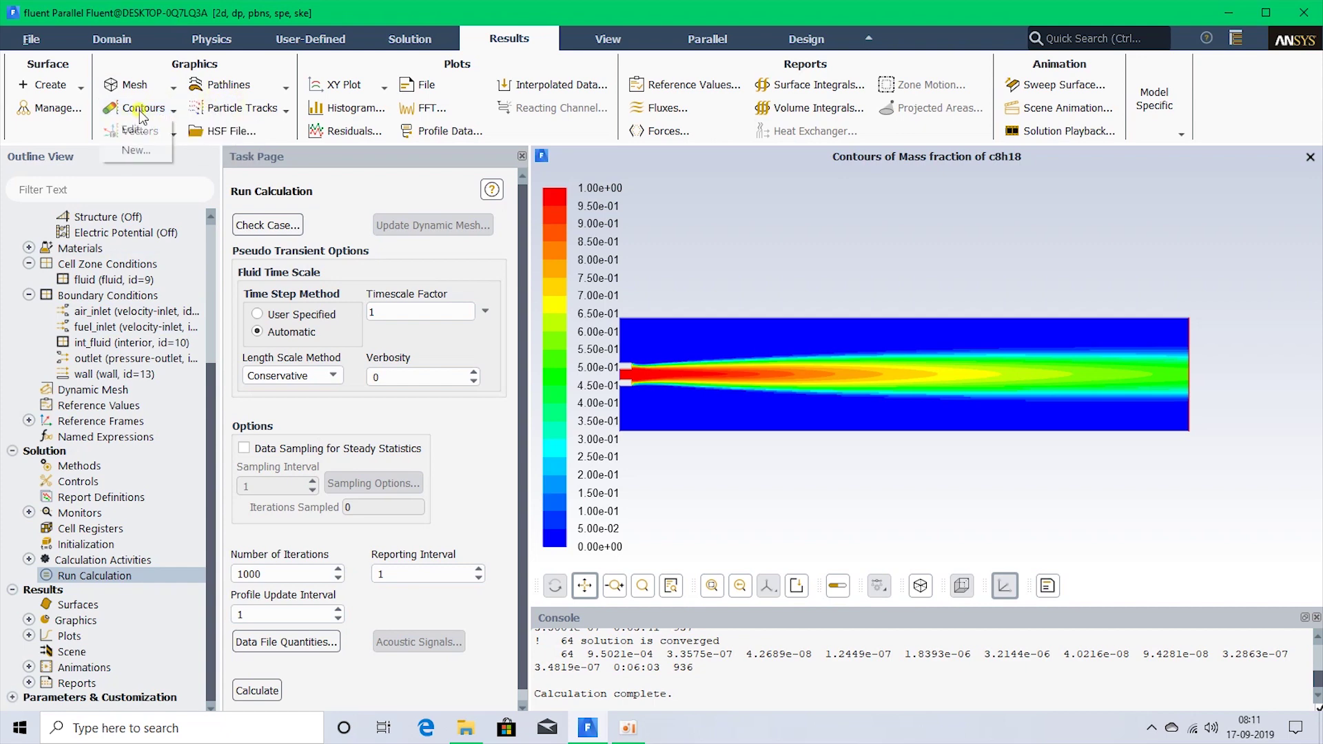
click(138, 131)
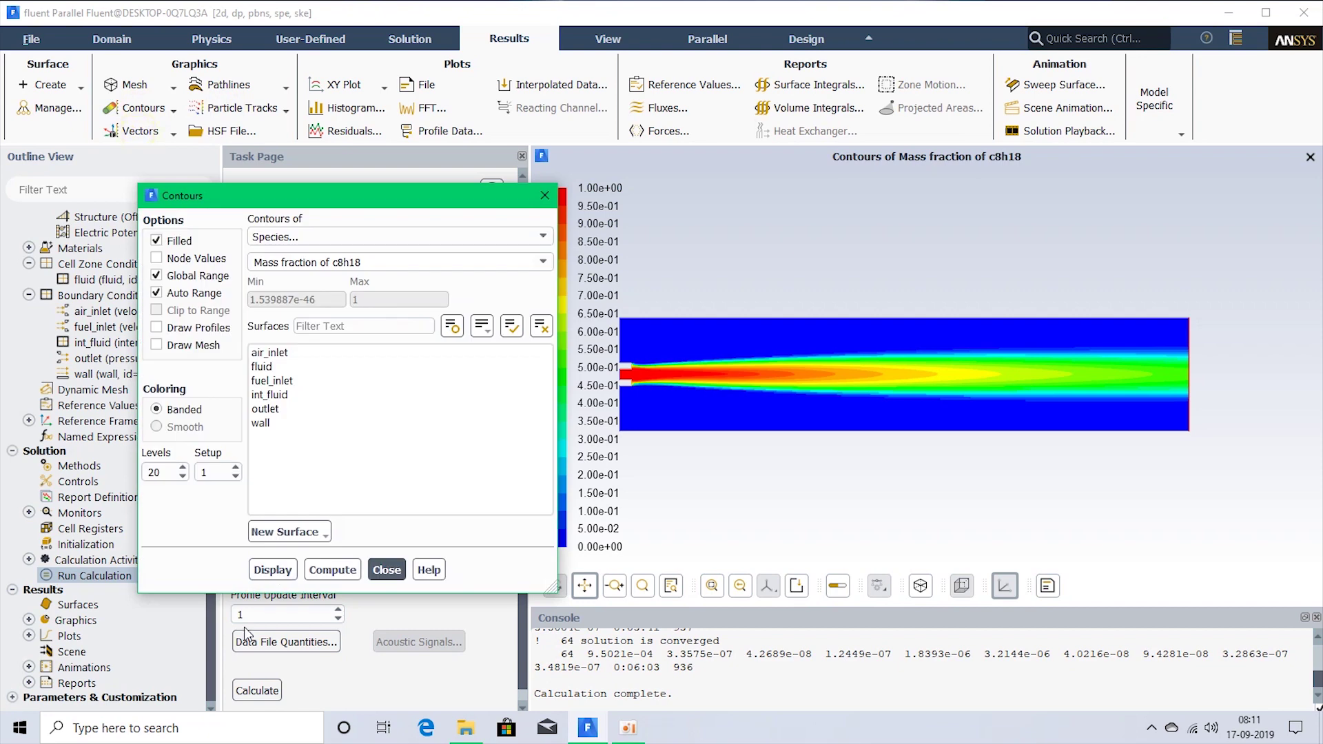
click(476, 237)
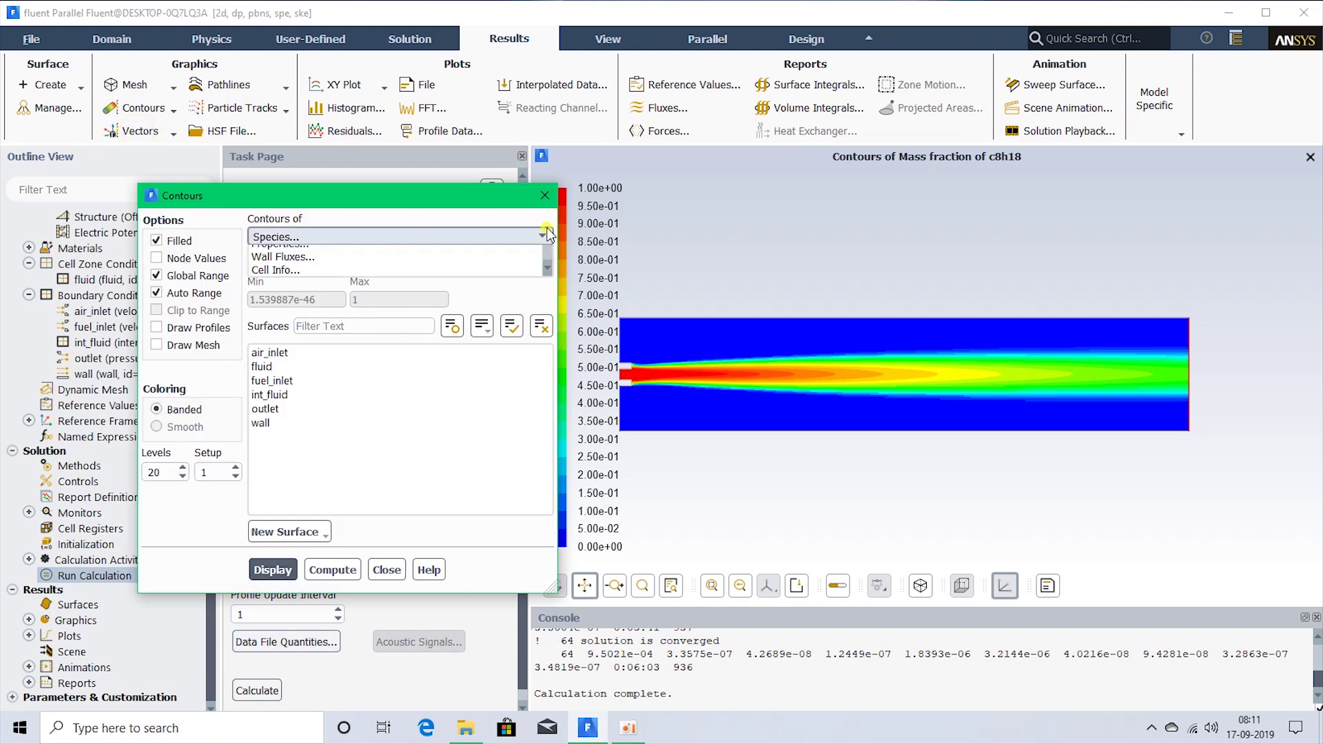
click(463, 254)
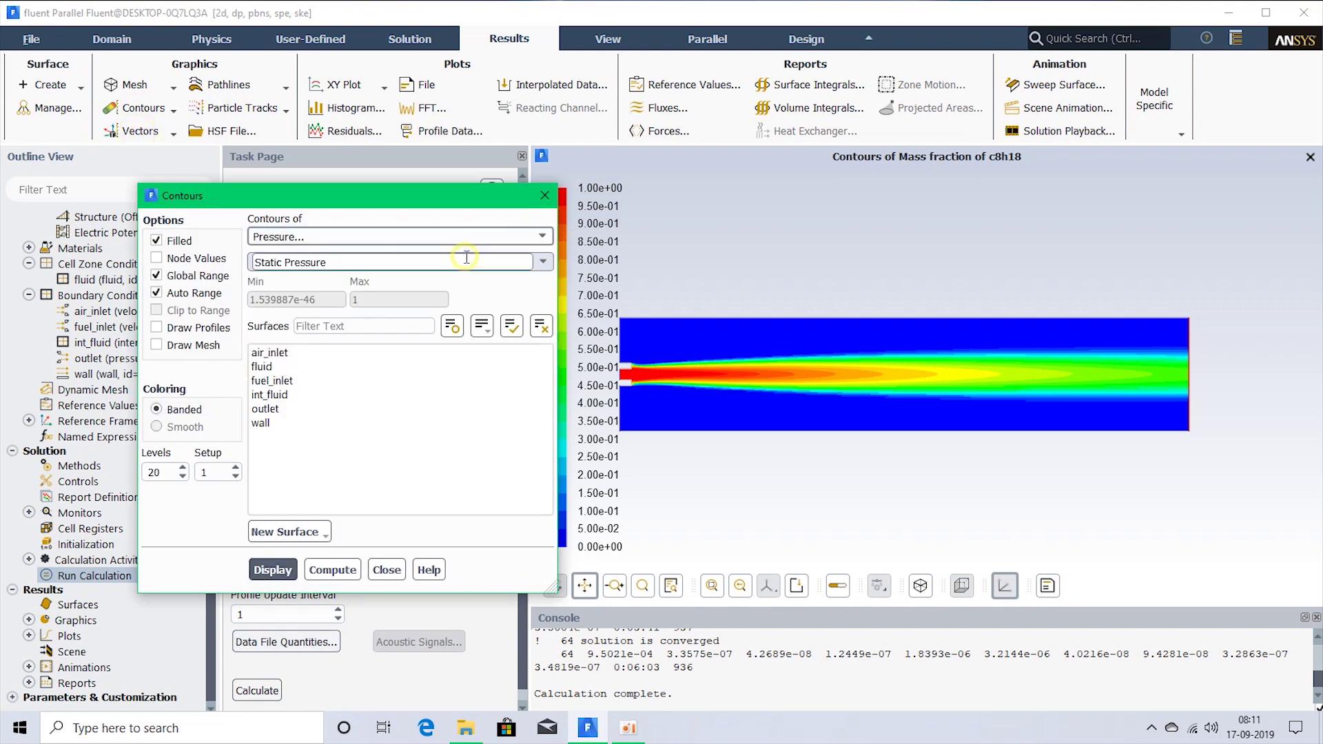
click(275, 567)
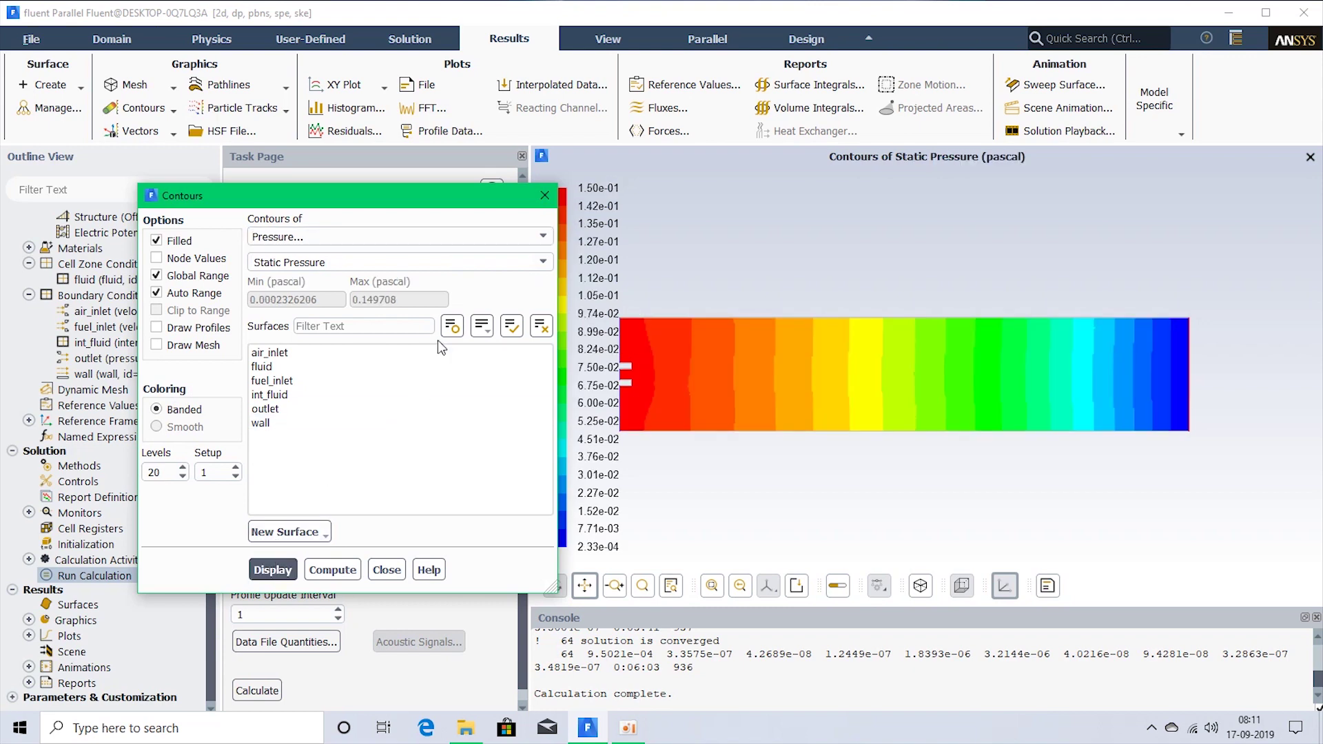
Display filled contours of density and close the contour settings.
click(495, 238)
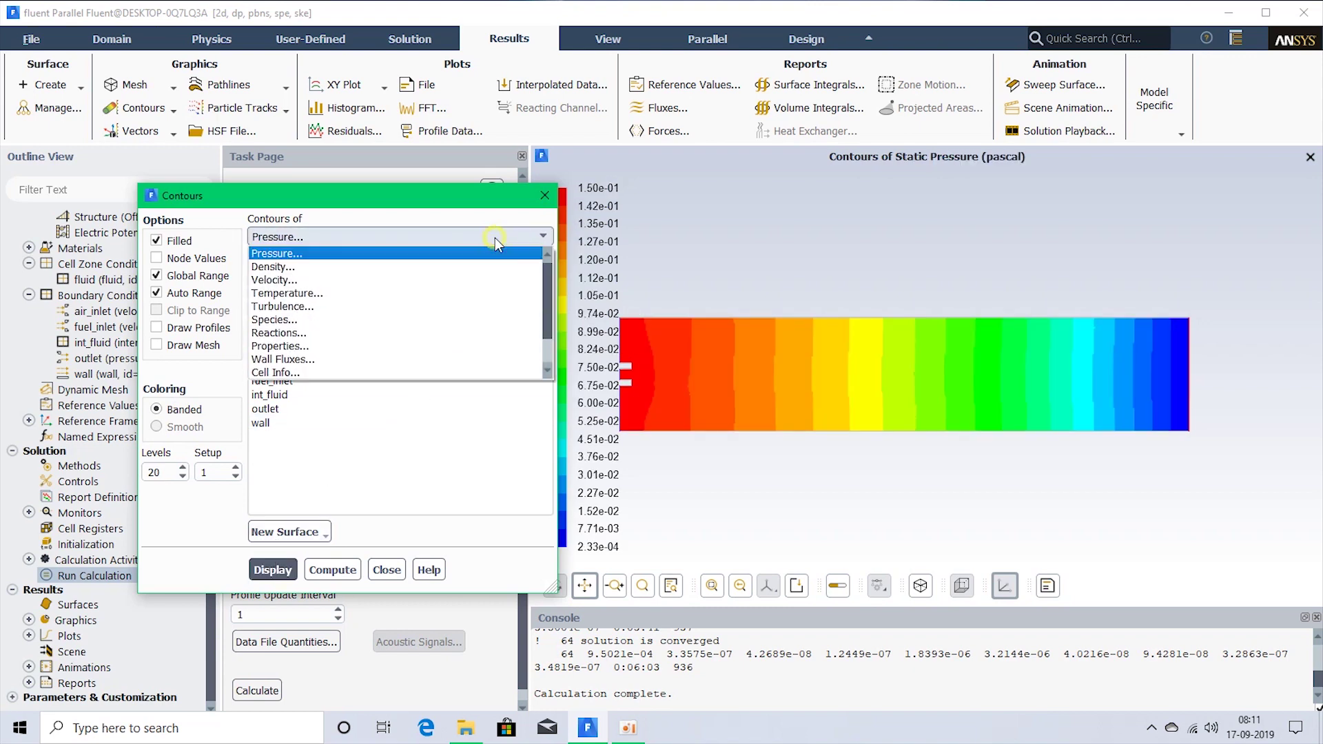
click(455, 266)
click(288, 570)
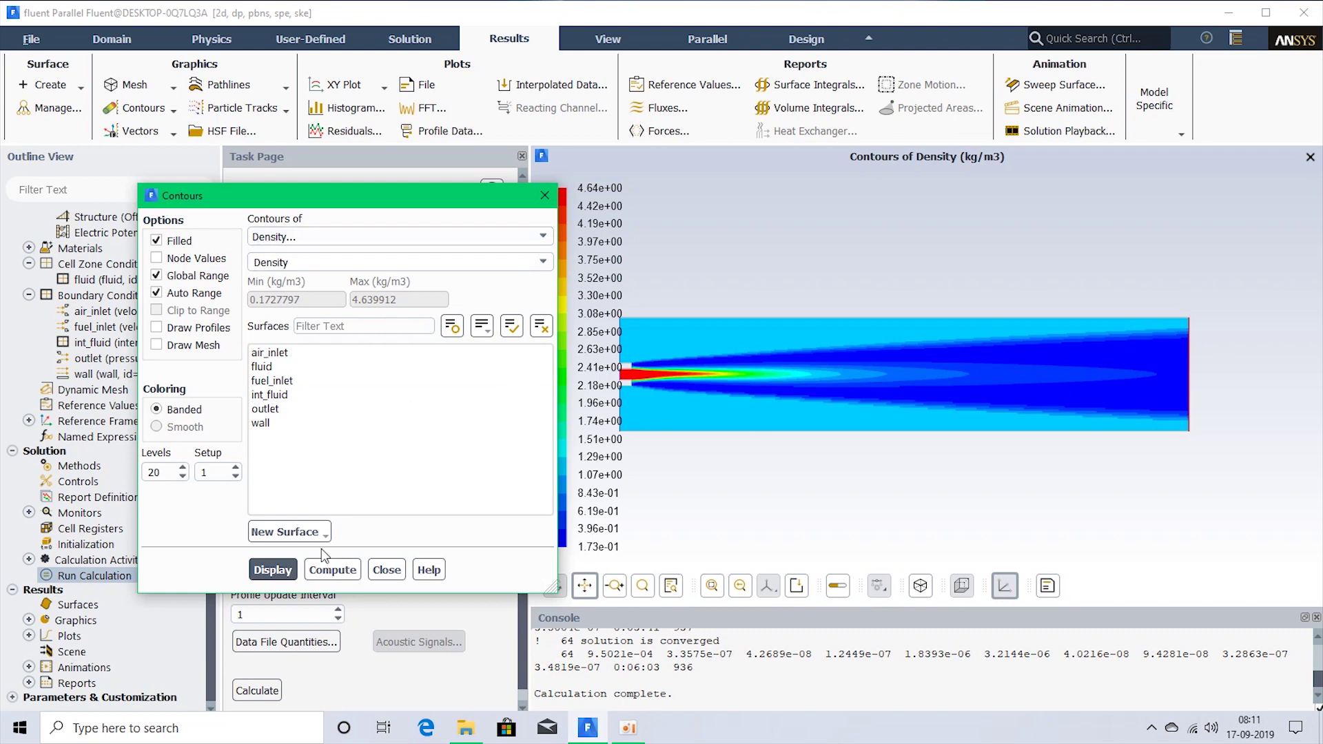
click(383, 571)
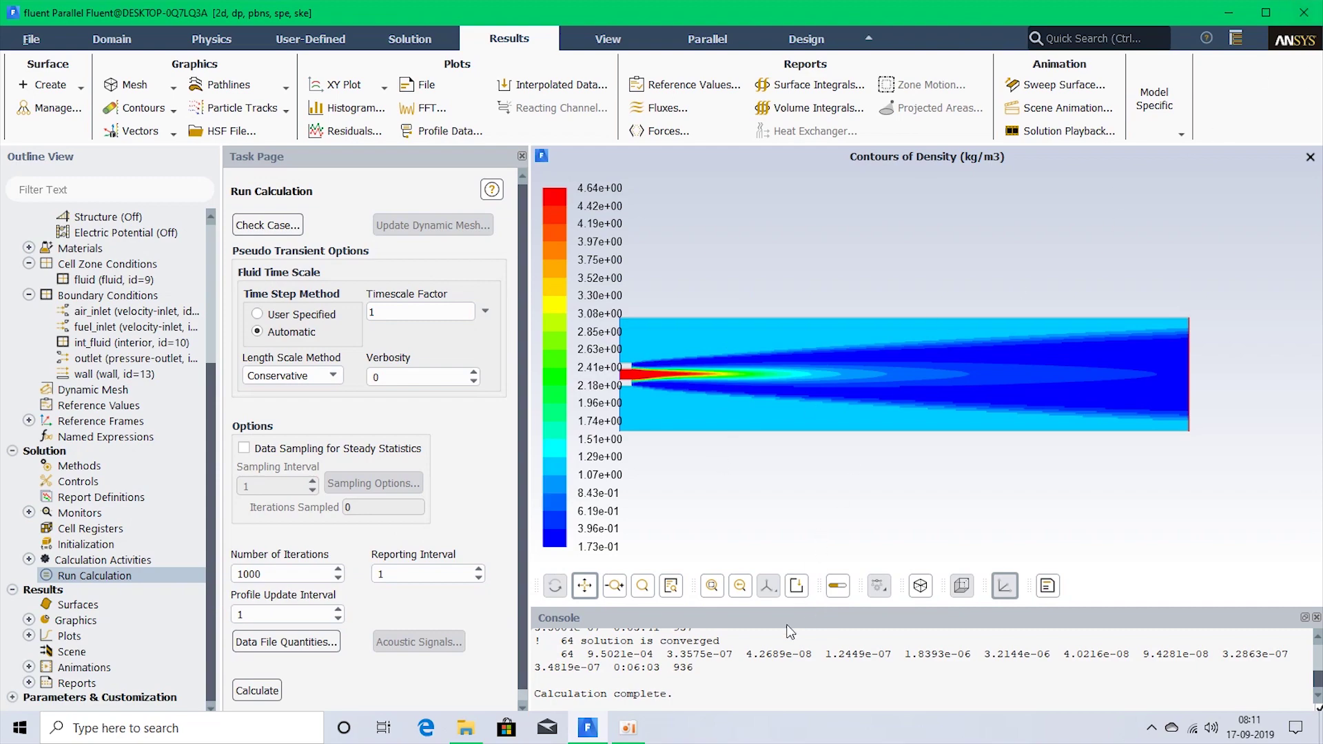
click(640, 735)
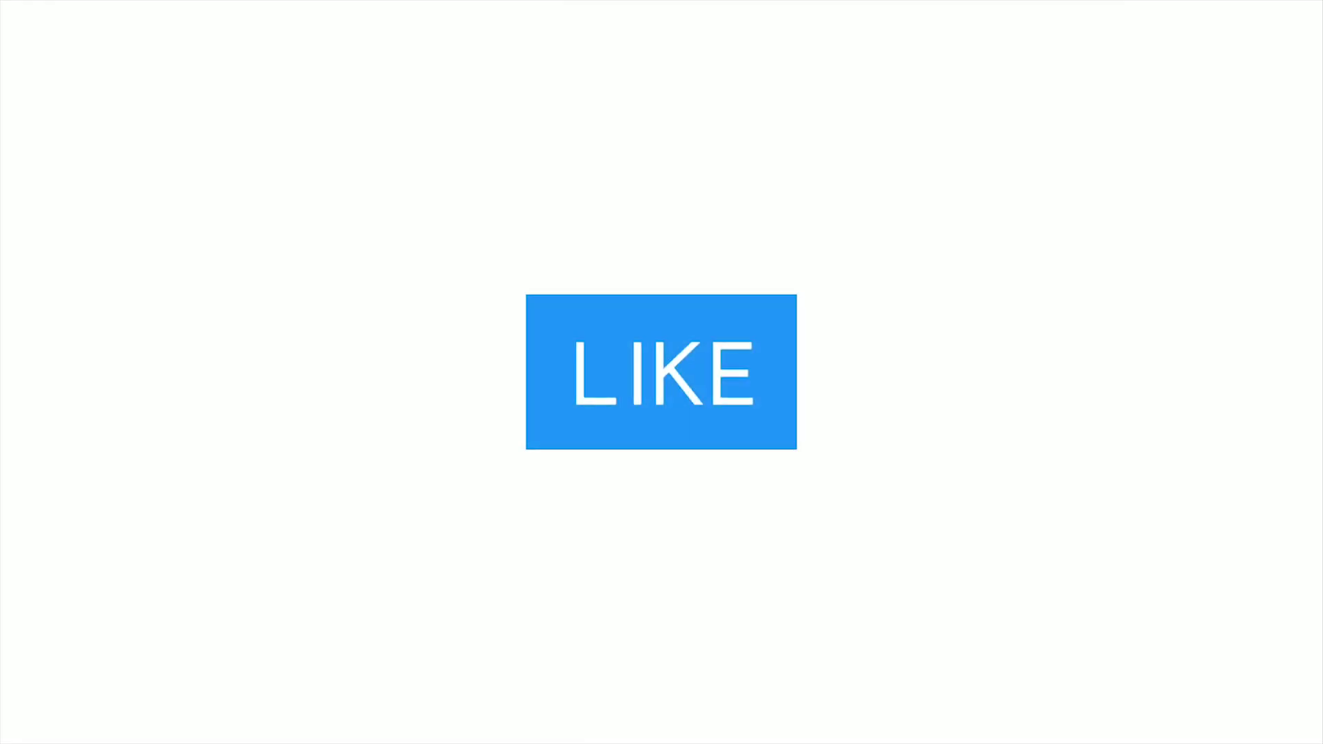